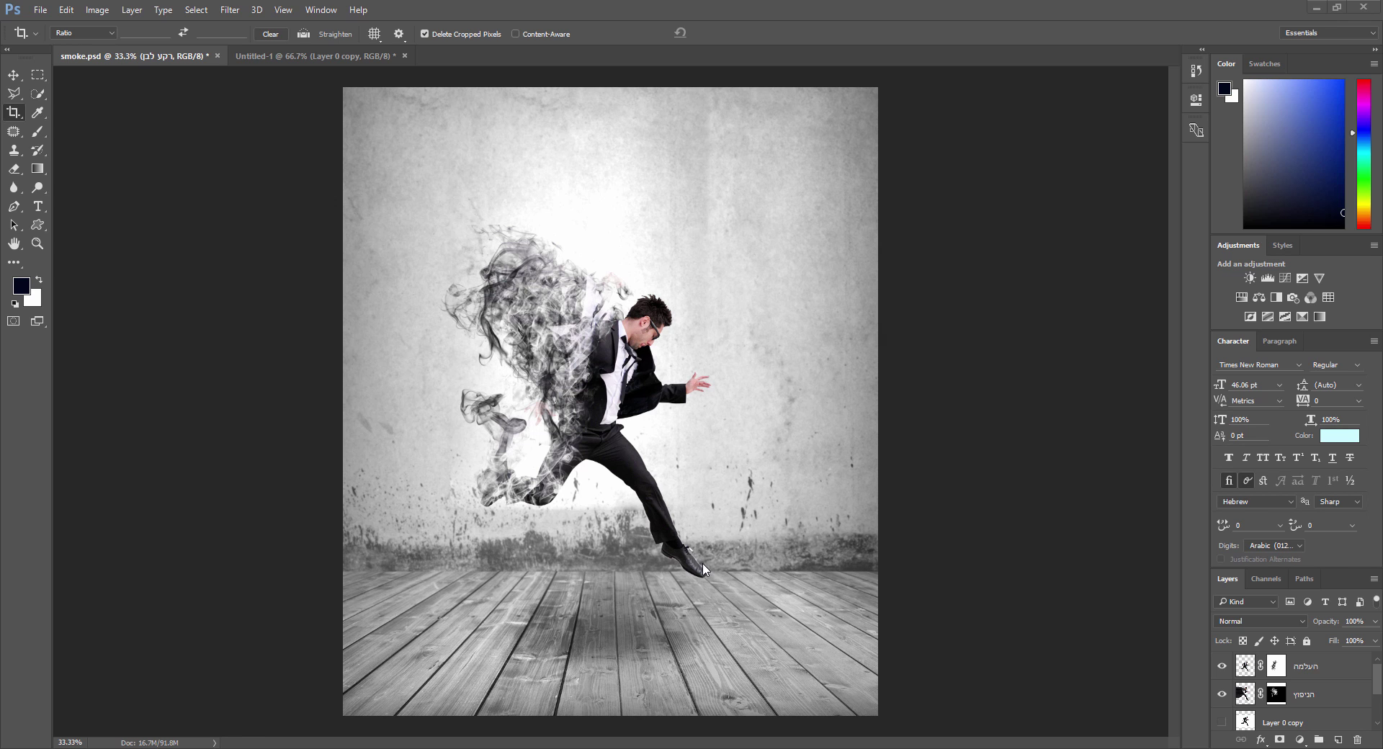
- Bring up the dispersion reference tutorial video in the browser, full screen
key(alt+Tab)
key(F11)
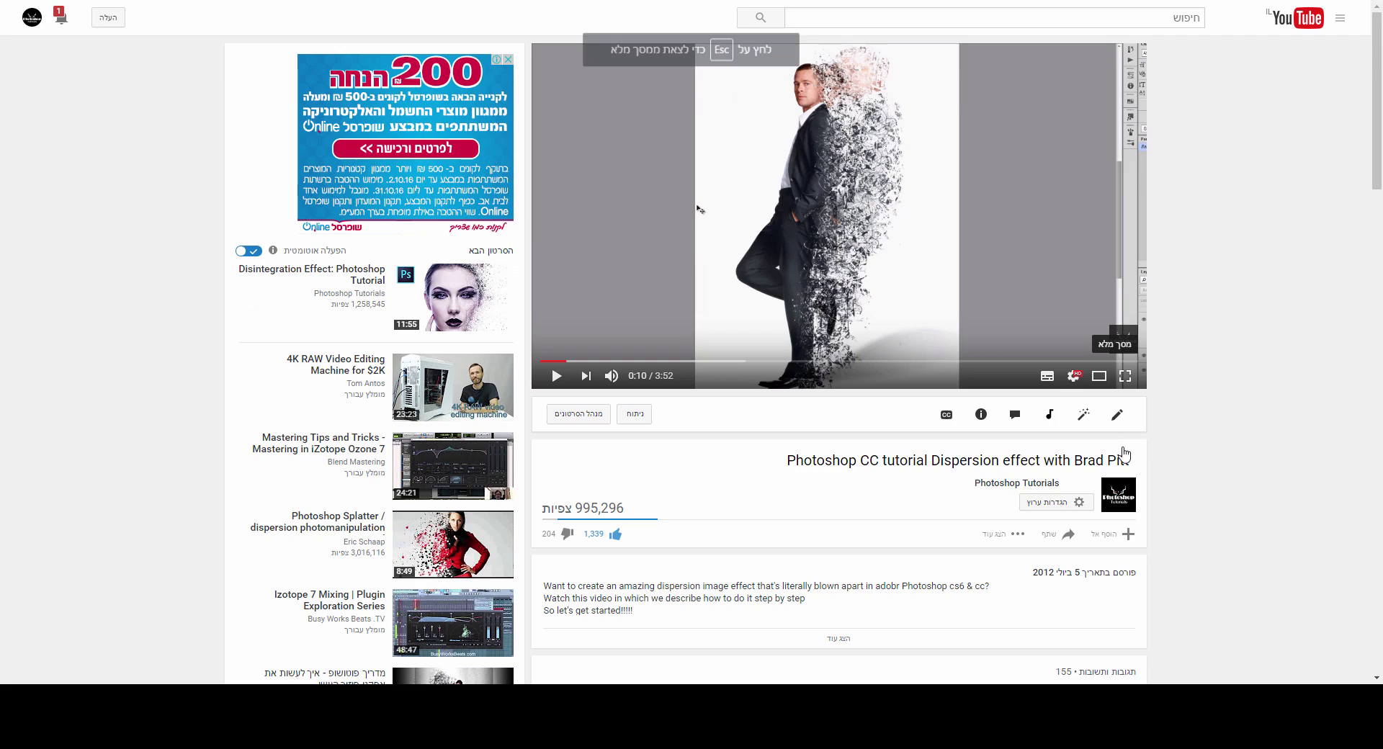
key(f)
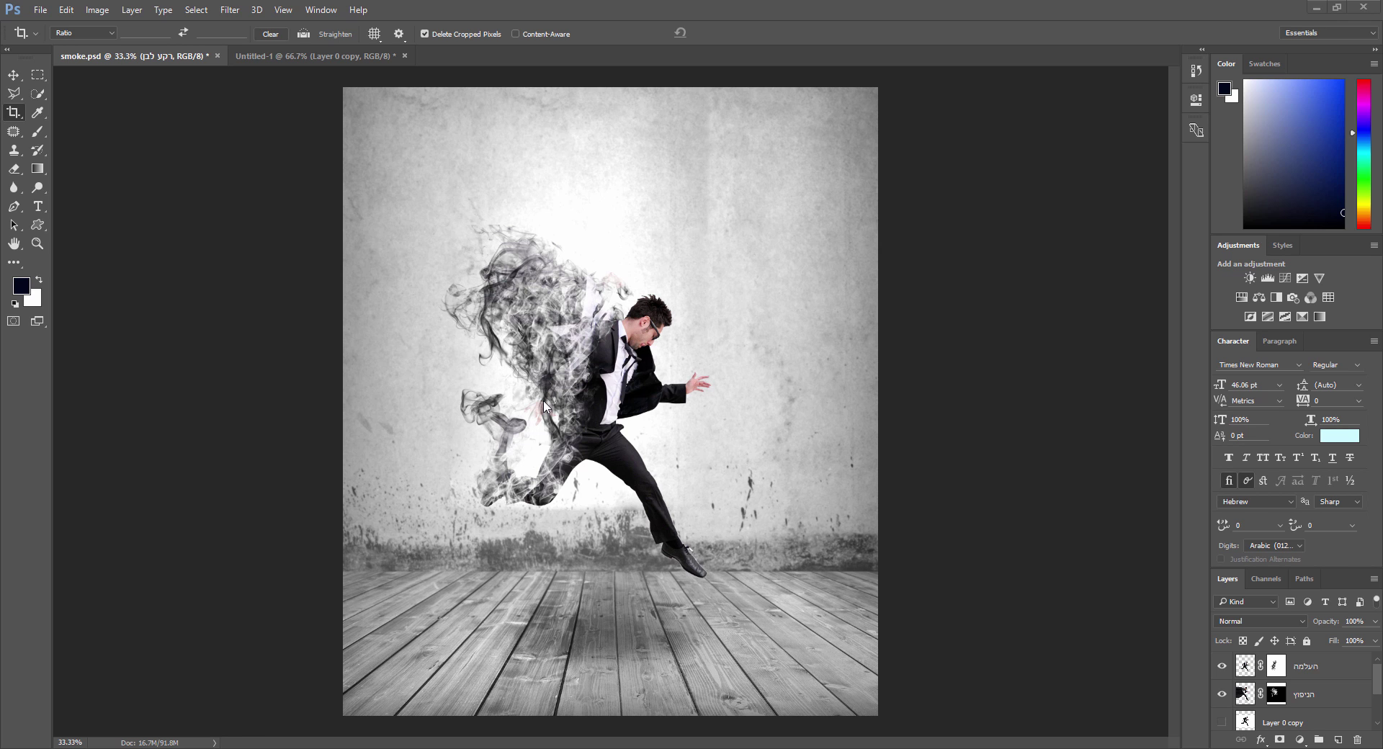
- In Untitled-1, nudge the jumping man slightly up and right with the Move tool
key(v)
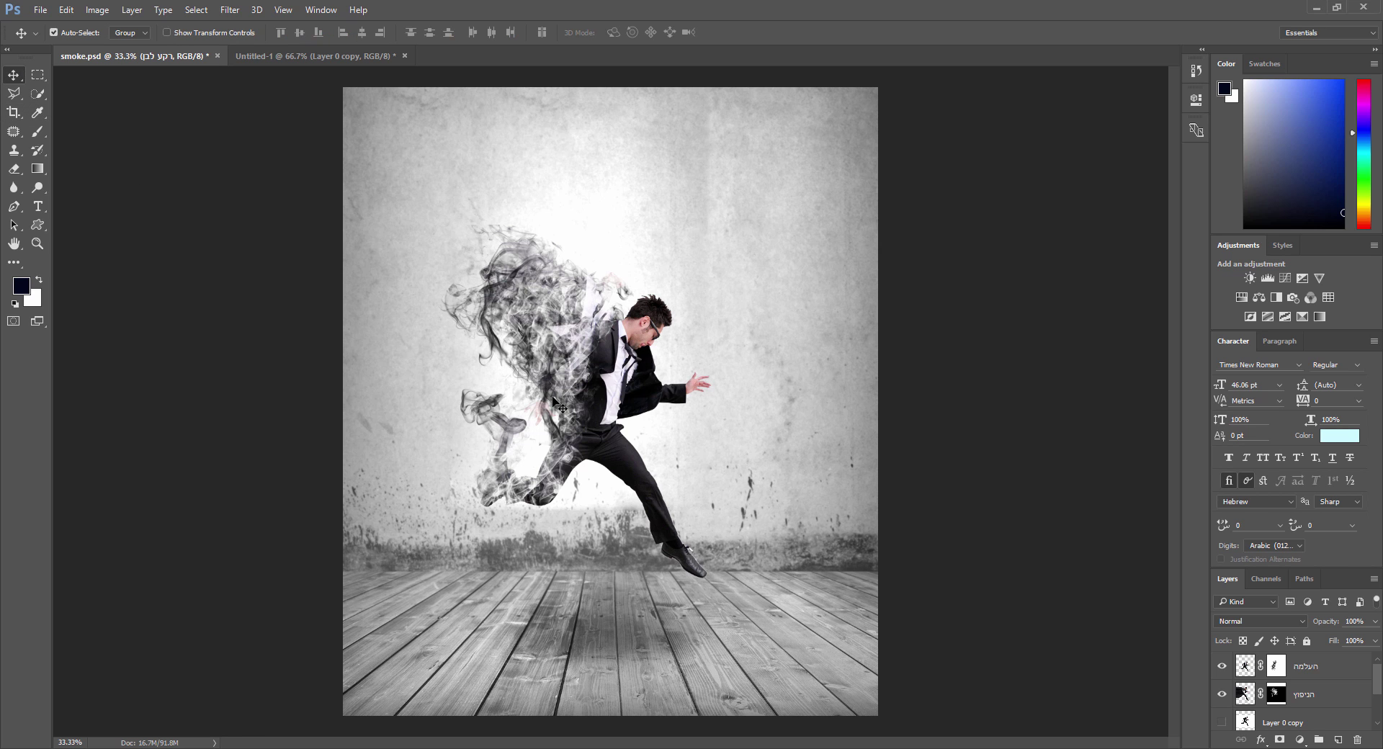
scroll(553, 398, up, 2)
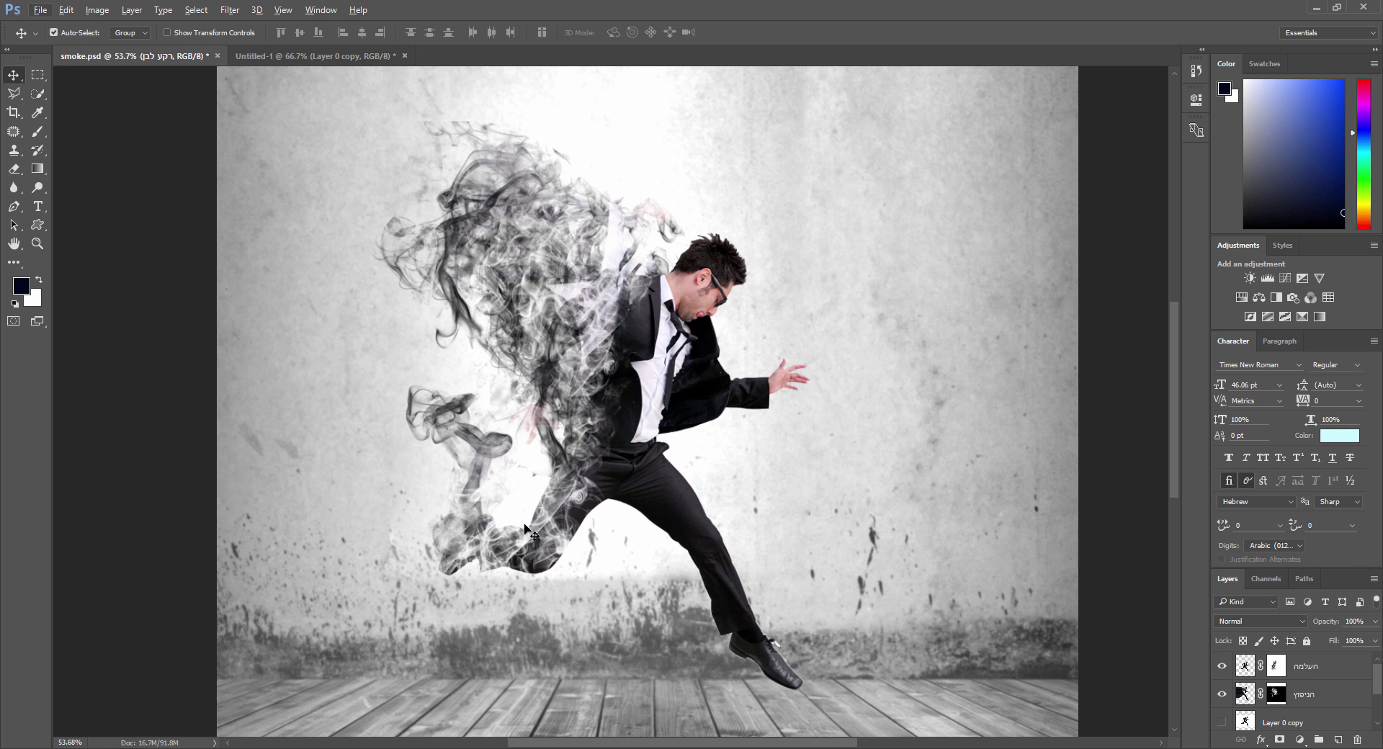
scroll(603, 320, down, 1)
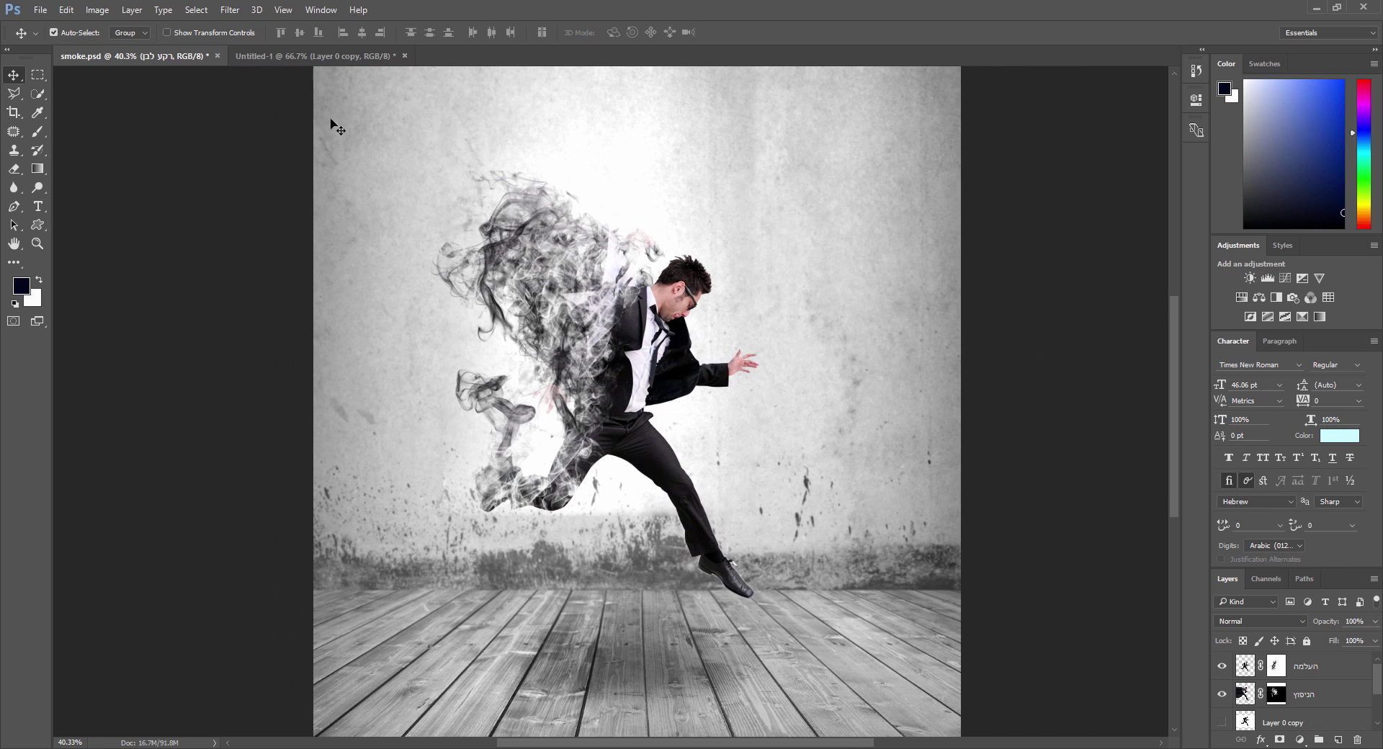
click(318, 58)
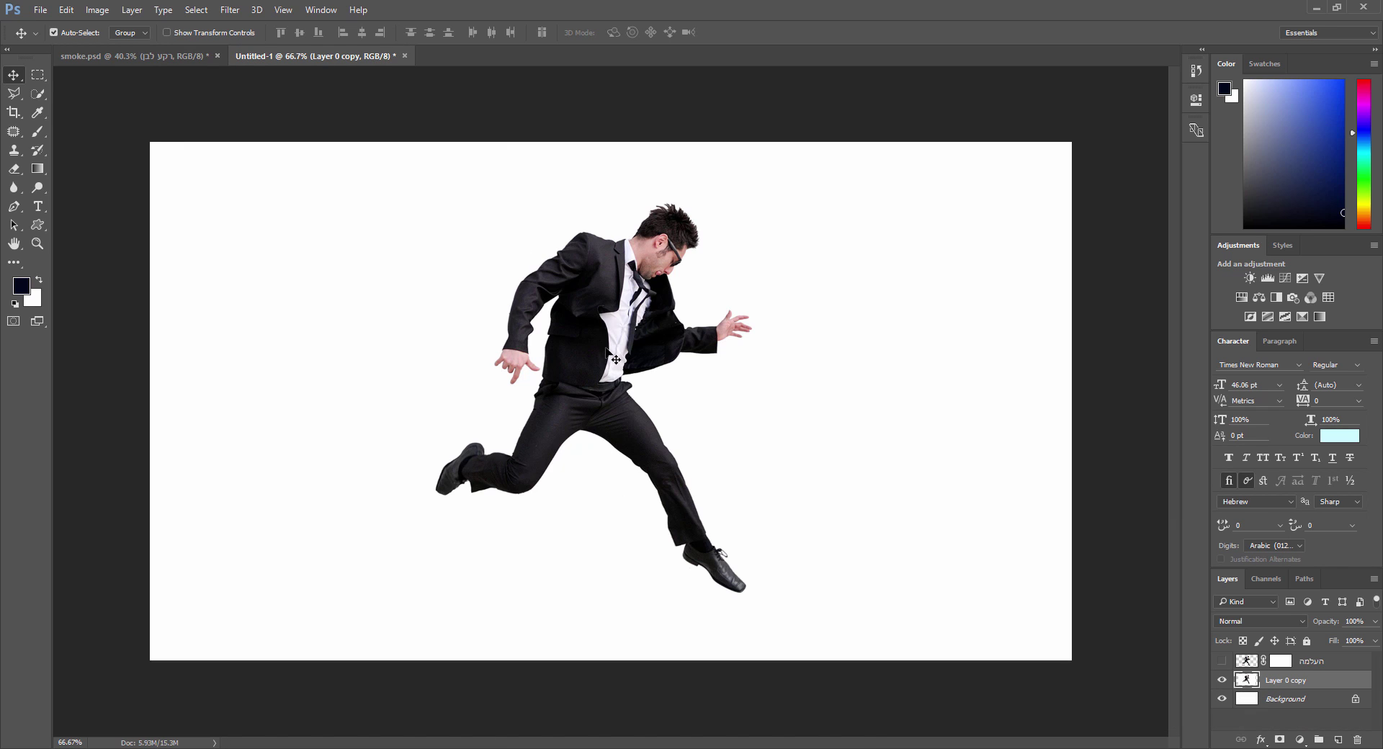
mouse_move(607, 351)
mouse_down()
mouse_move(585, 374)
mouse_move(616, 337)
mouse_up()
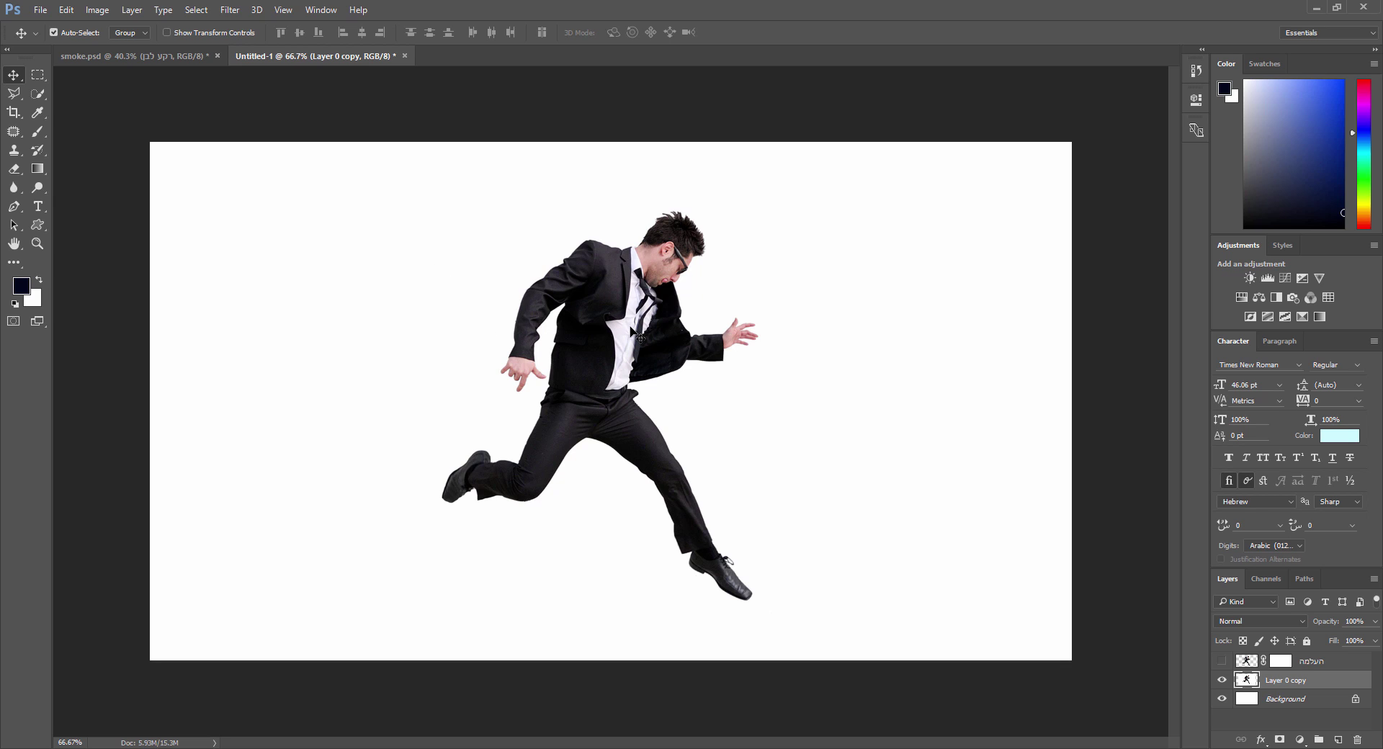
scroll(606, 375, up, 3)
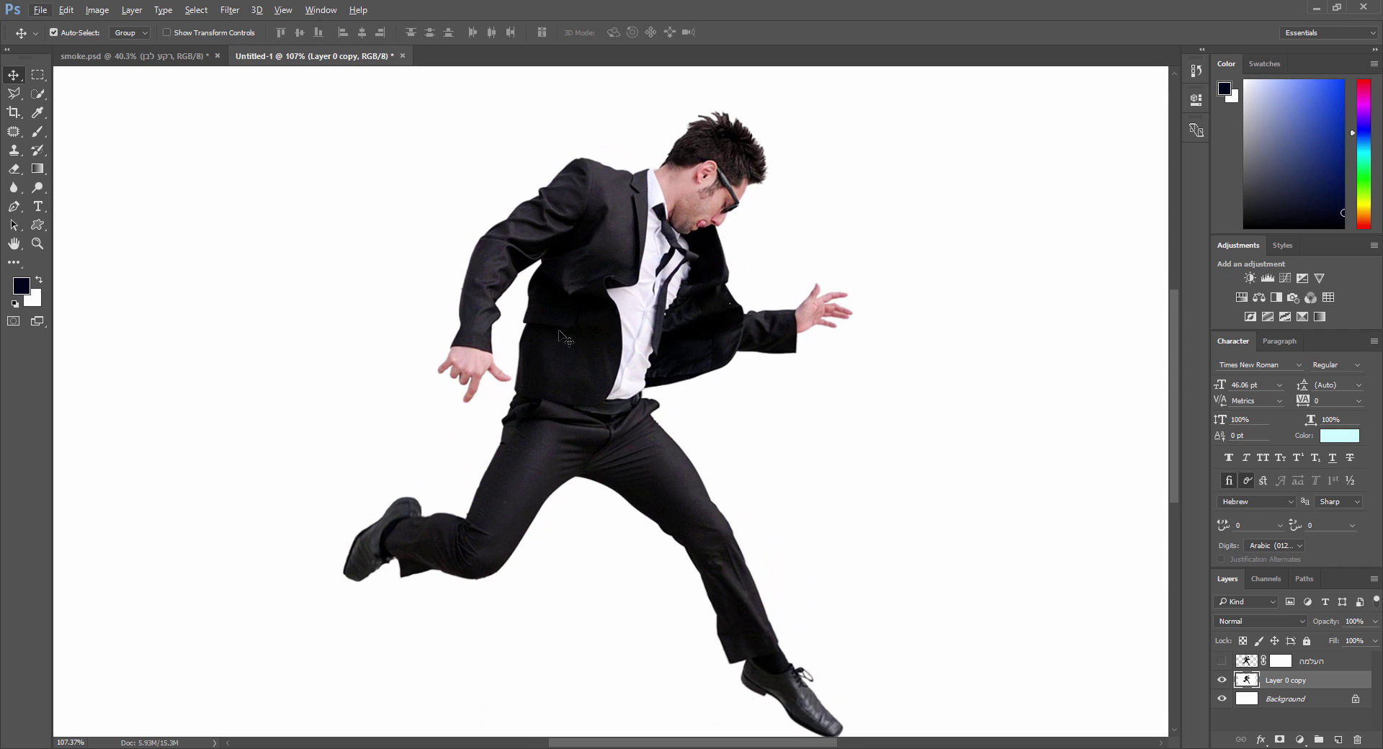
scroll(637, 309, down, 2)
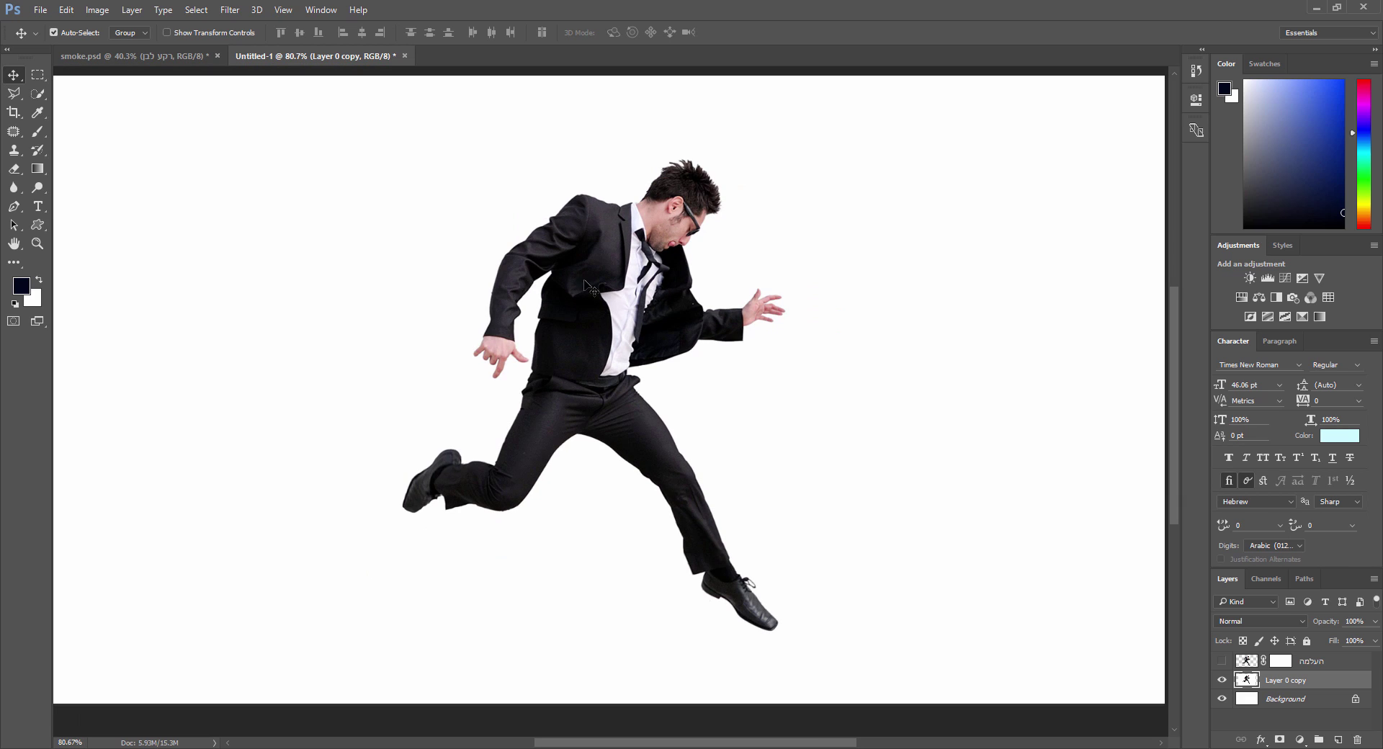
- With the Quick Selection Tool, paint over the white area around the man out to the canvas edges
click(38, 95)
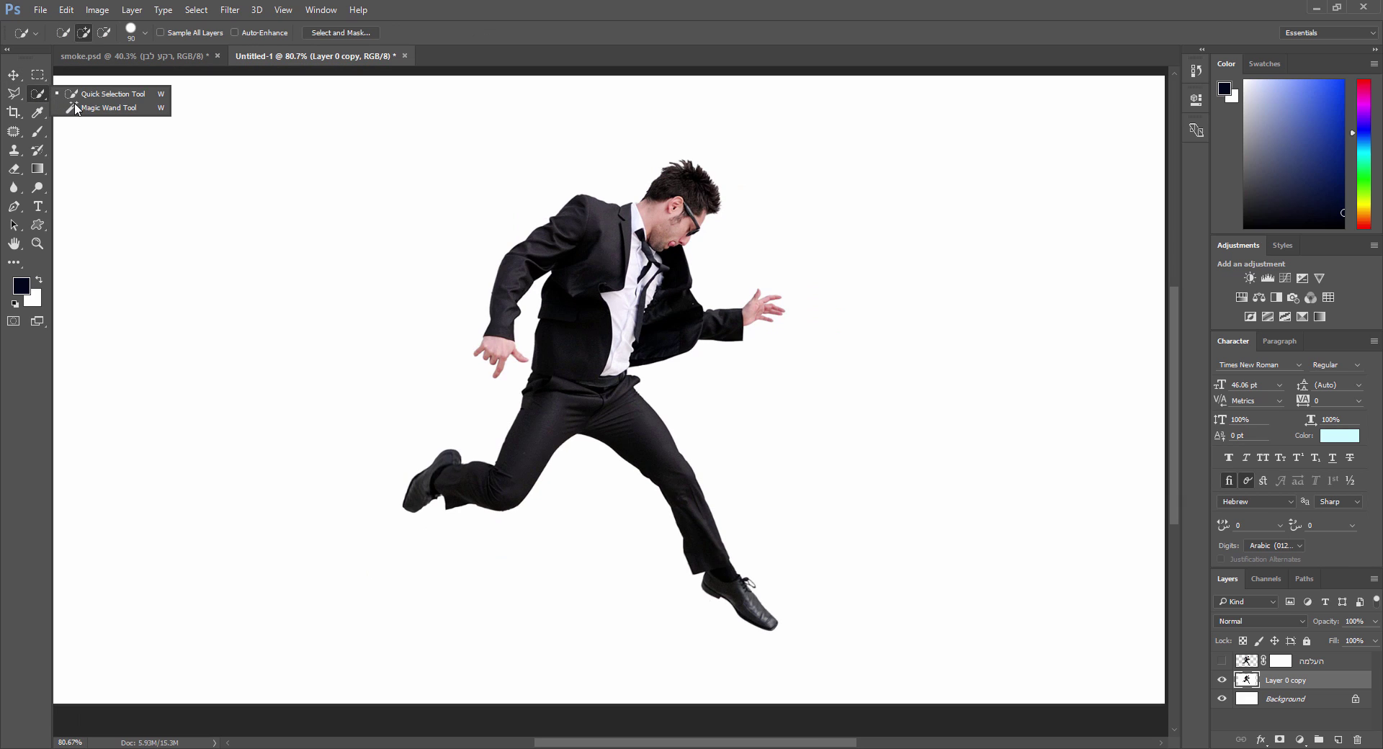
click(119, 99)
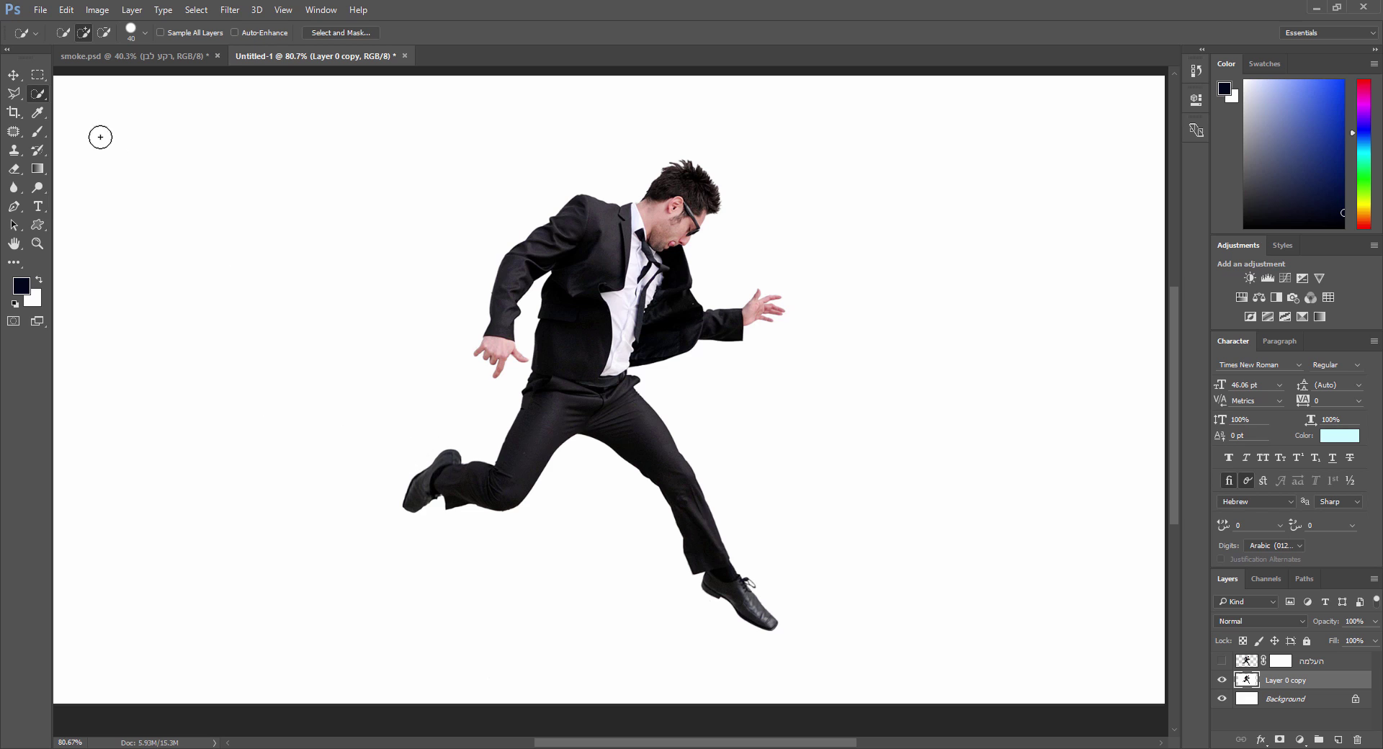
mouse_move(482, 200)
mouse_down()
mouse_move(487, 186)
mouse_move(472, 231)
mouse_move(443, 248)
mouse_up()
mouse_move(374, 313)
mouse_down()
mouse_move(296, 392)
mouse_move(283, 445)
mouse_move(446, 670)
mouse_up()
mouse_move(651, 127)
mouse_down()
mouse_move(730, 132)
mouse_move(813, 160)
mouse_move(844, 199)
mouse_move(859, 295)
mouse_move(780, 392)
mouse_up()
scroll(654, 561, down, 1)
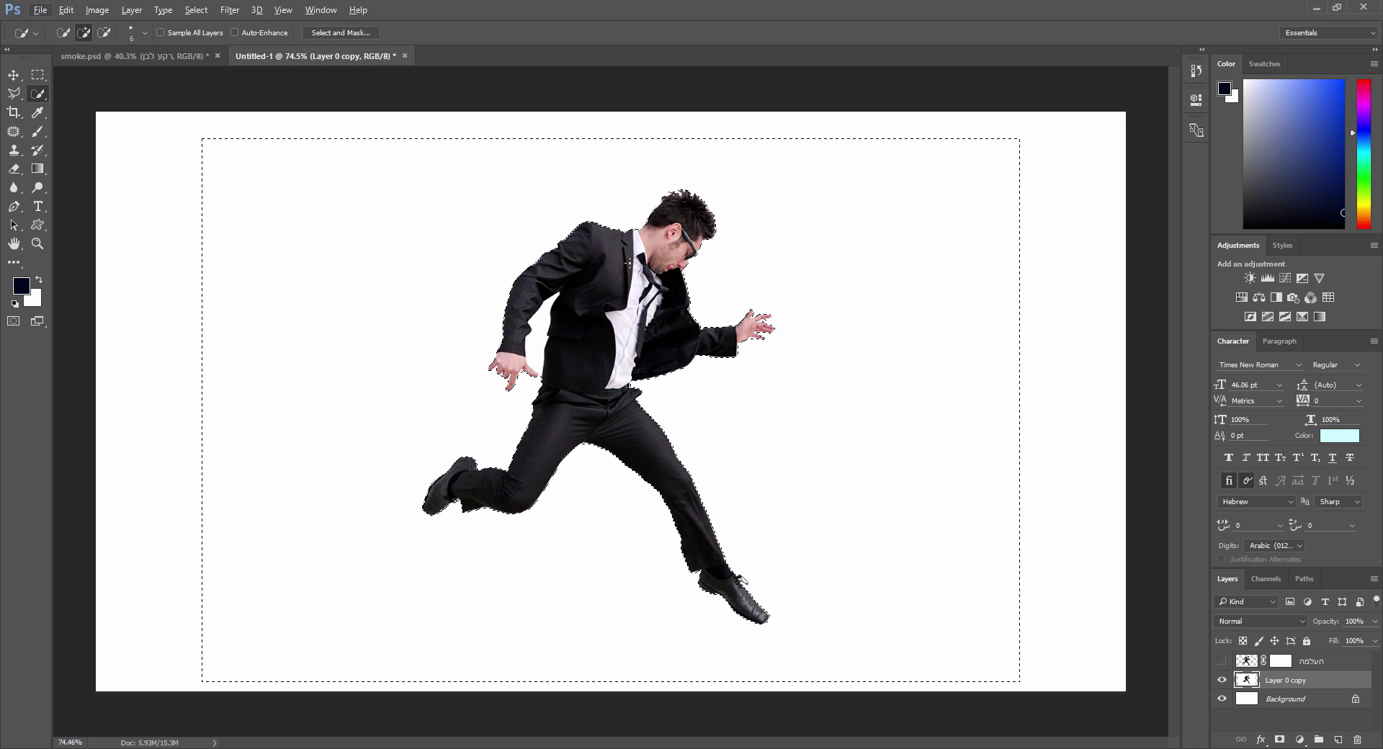
- Undo the mask that hid the man, invert the selection, and mask Layer 0 copy to show only him
alt+click(1280, 740)
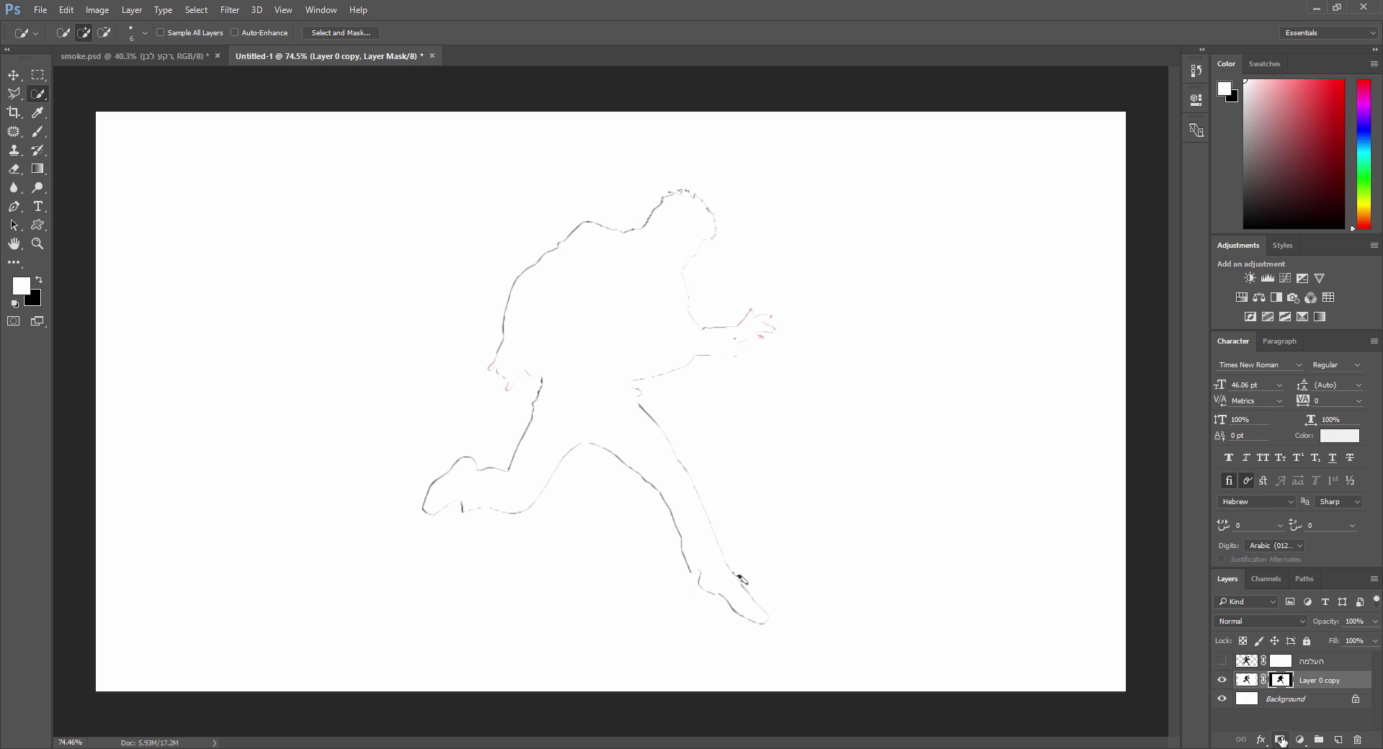
key(ctrl+z)
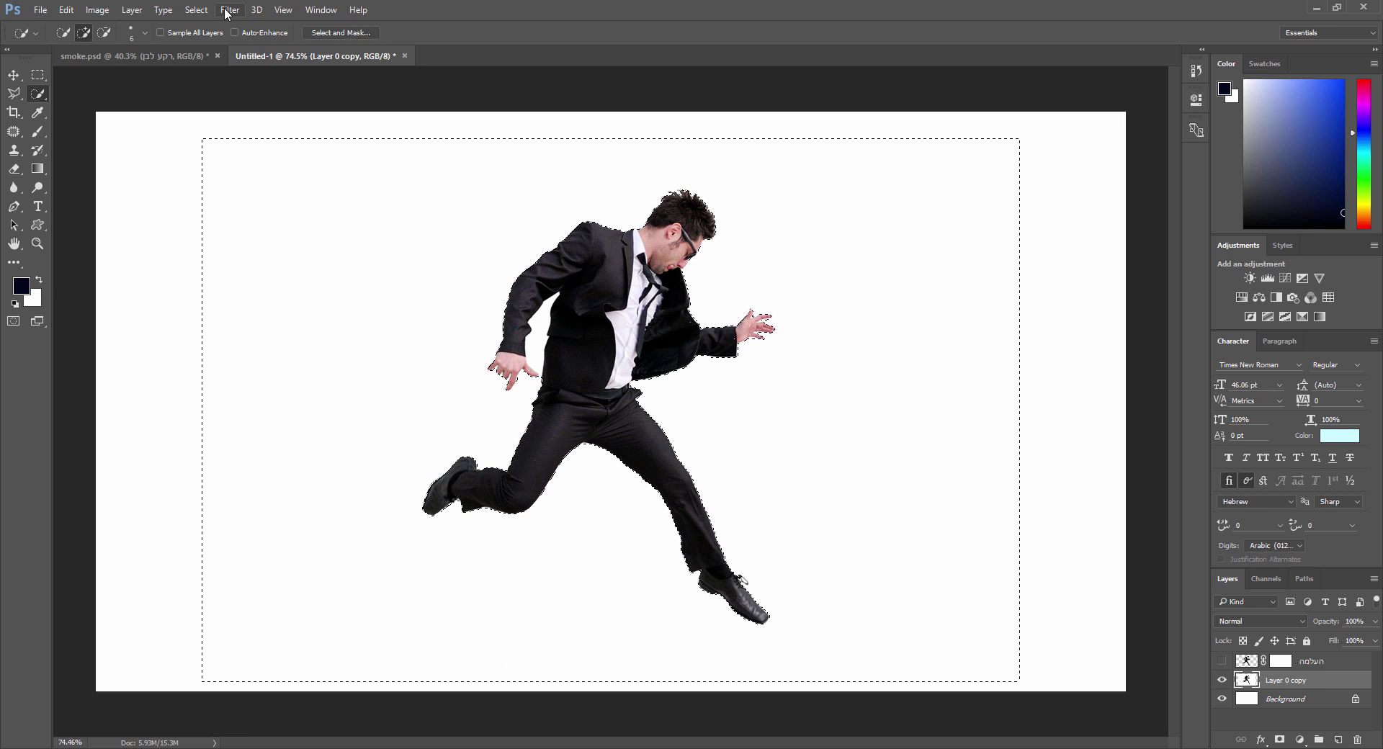
click(196, 9)
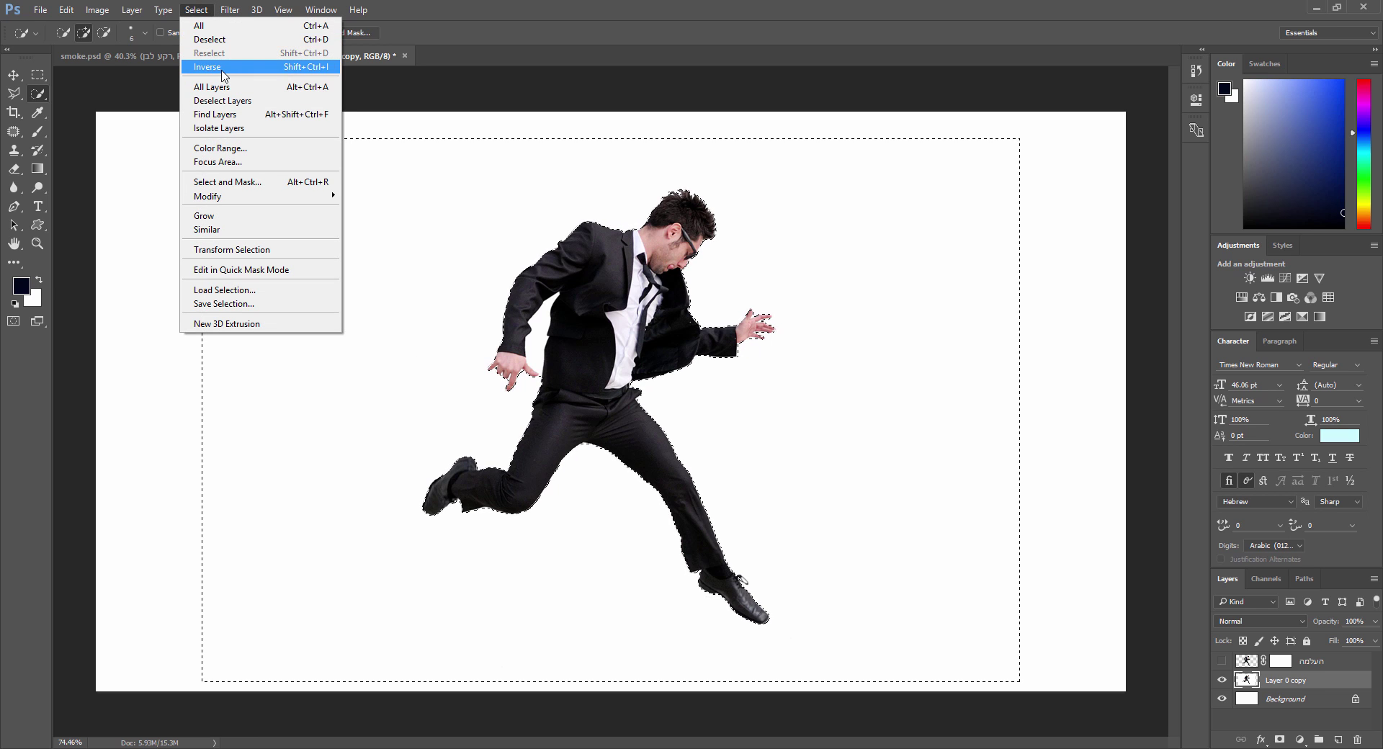
click(199, 25)
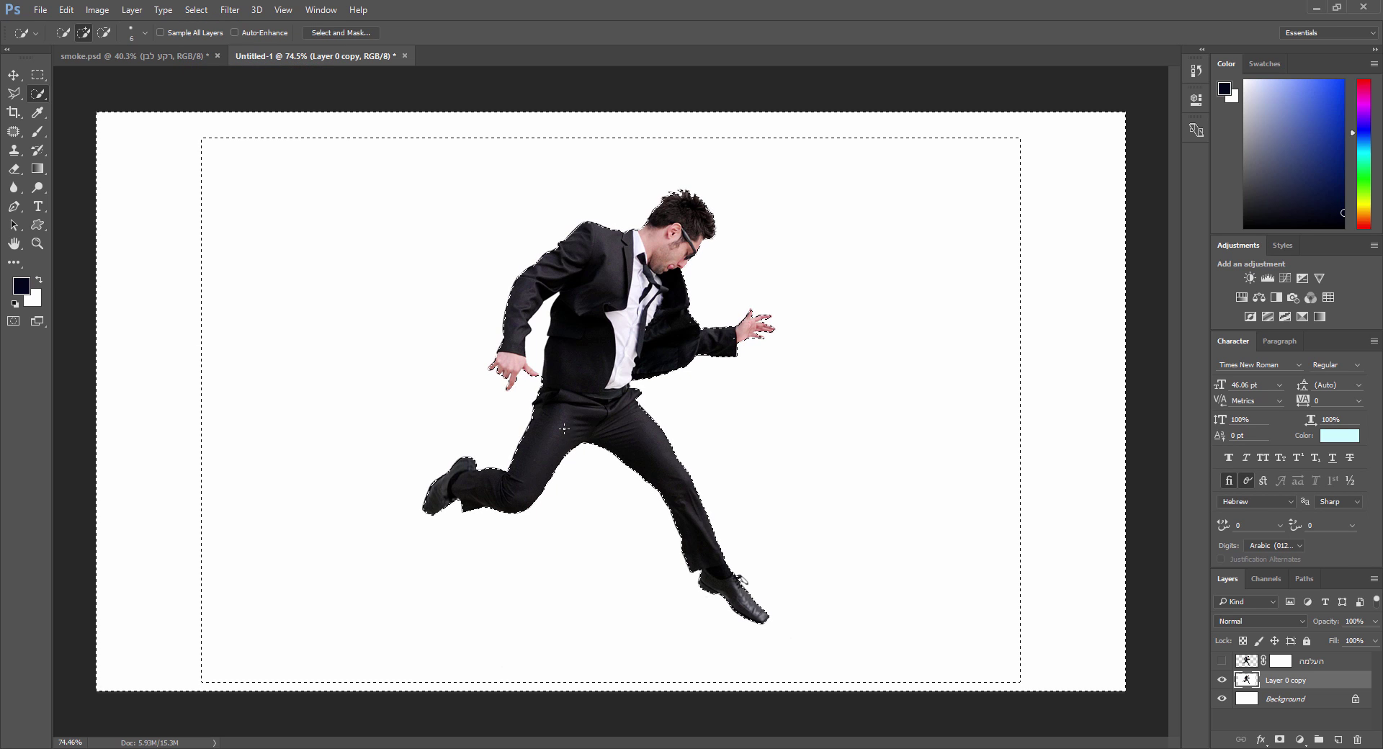
click(1280, 740)
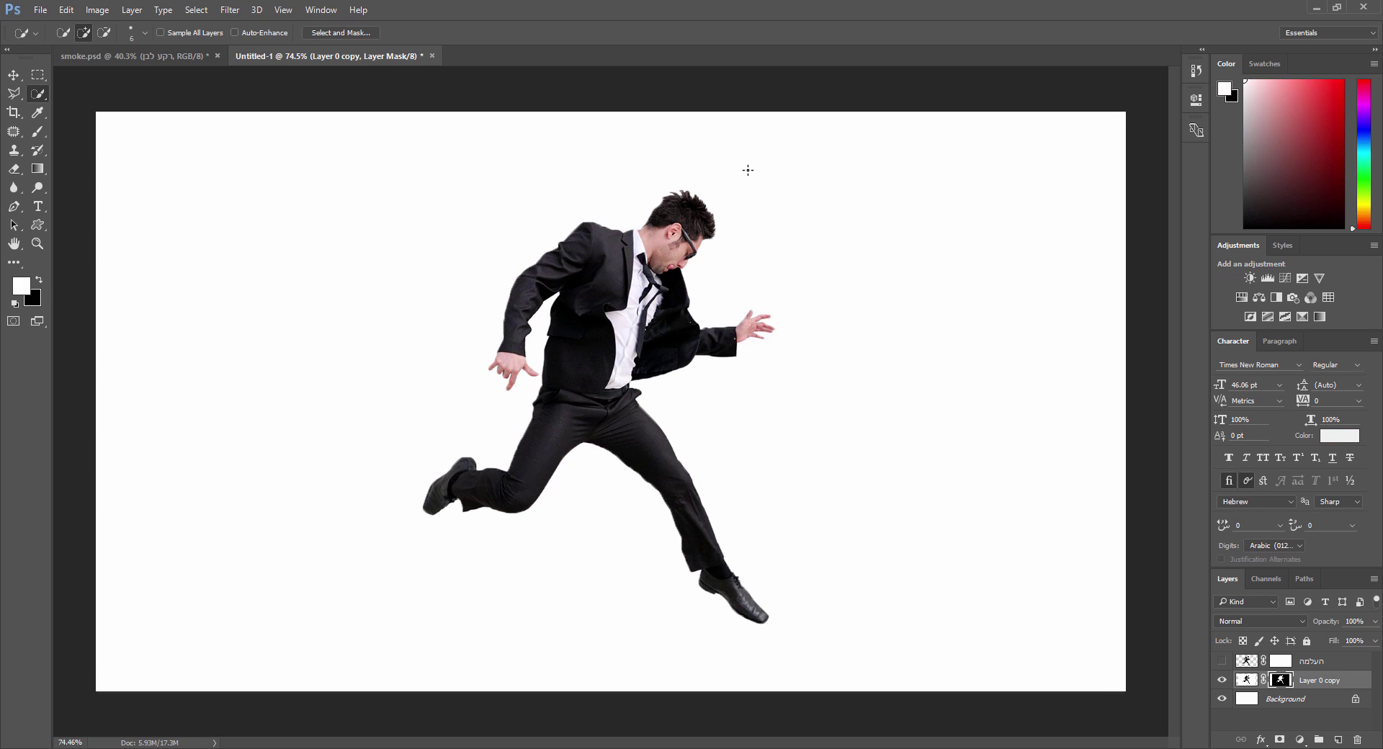
- Delete Layer 0 copy, then make the העלמה layer visible and selected
key(Delete)
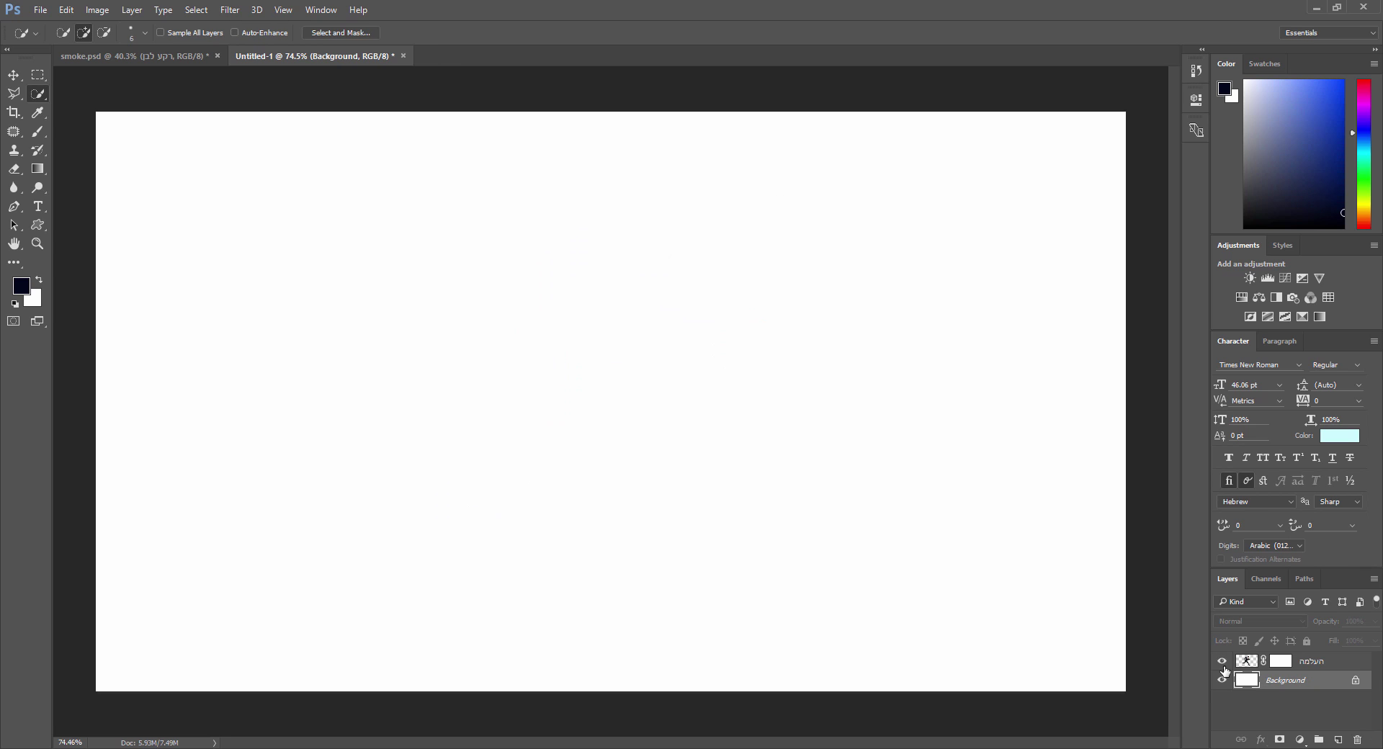
click(1222, 660)
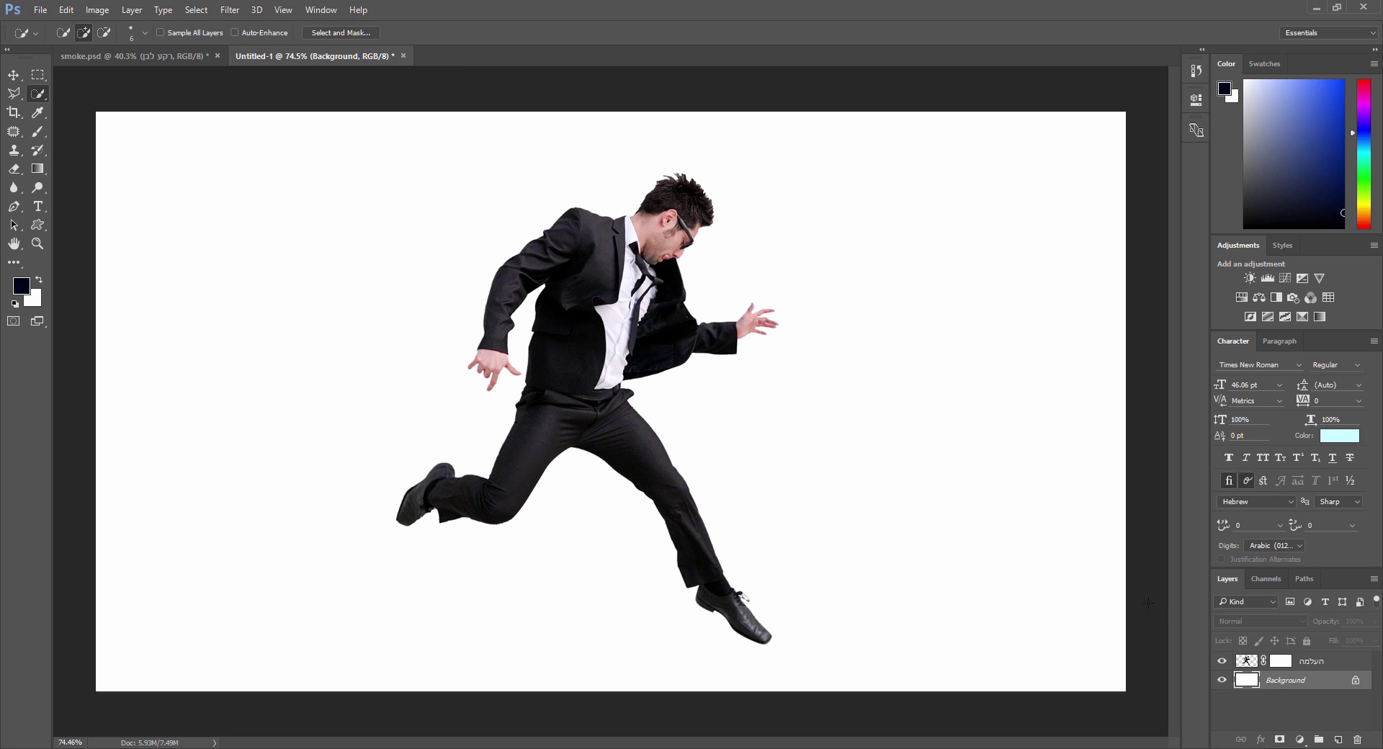
click(1233, 661)
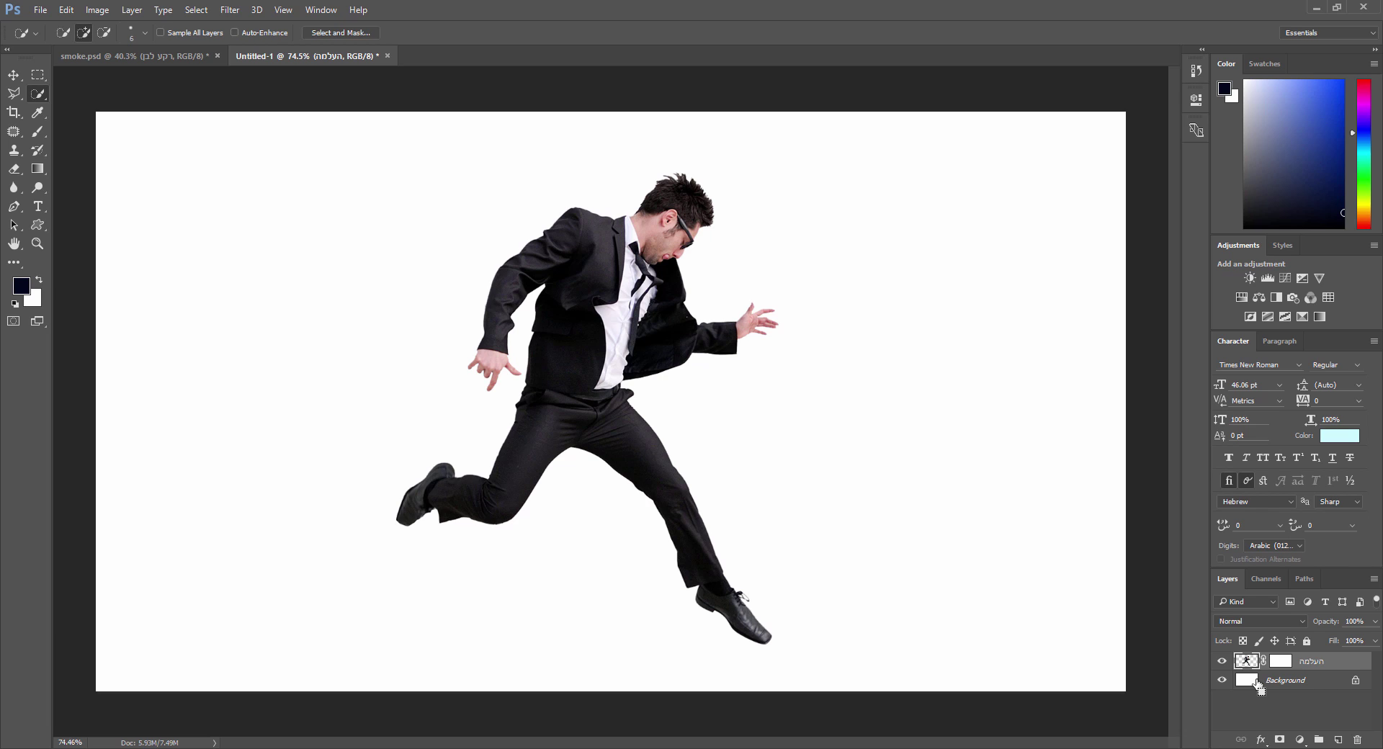
- Duplicate העלמה, fill the original העלמה mask with black, and hide the העלמה copy layer
drag(1259, 688, 1258, 688)
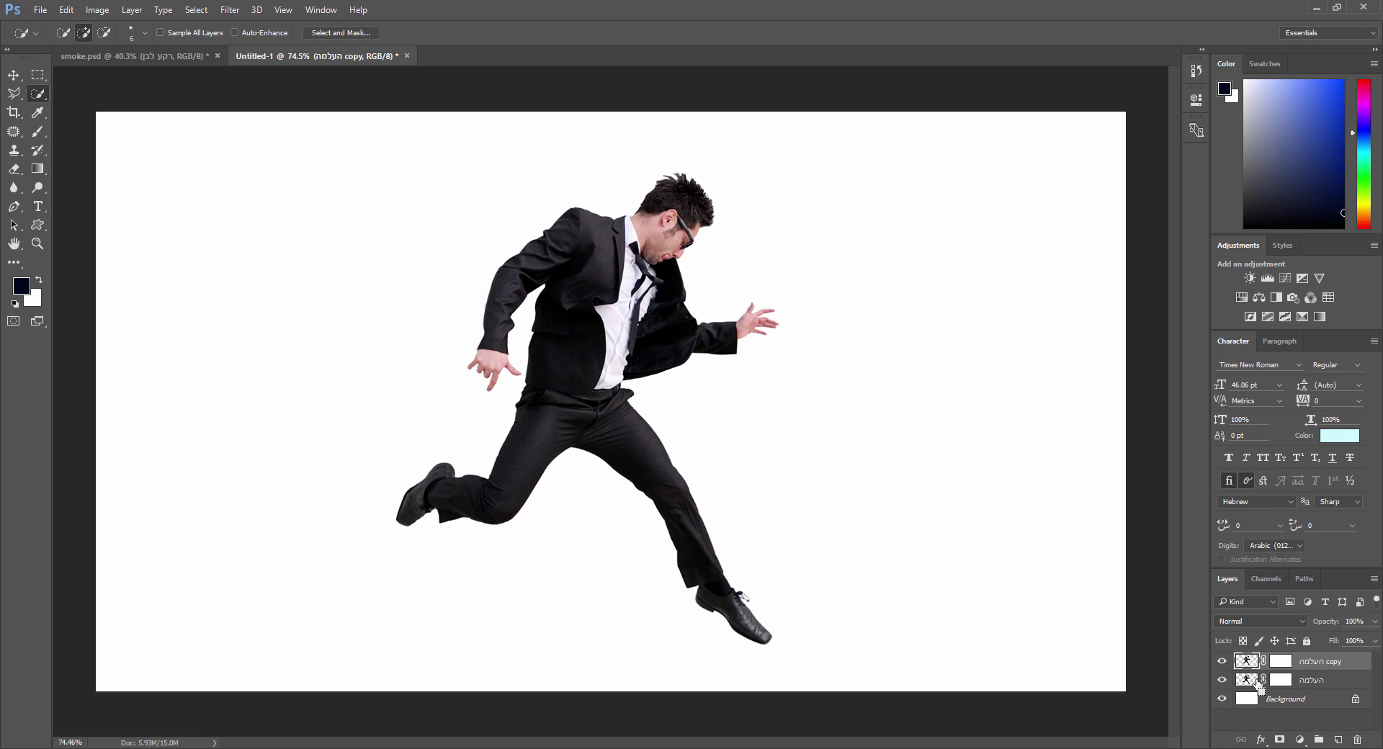
key(x)
click(1282, 662)
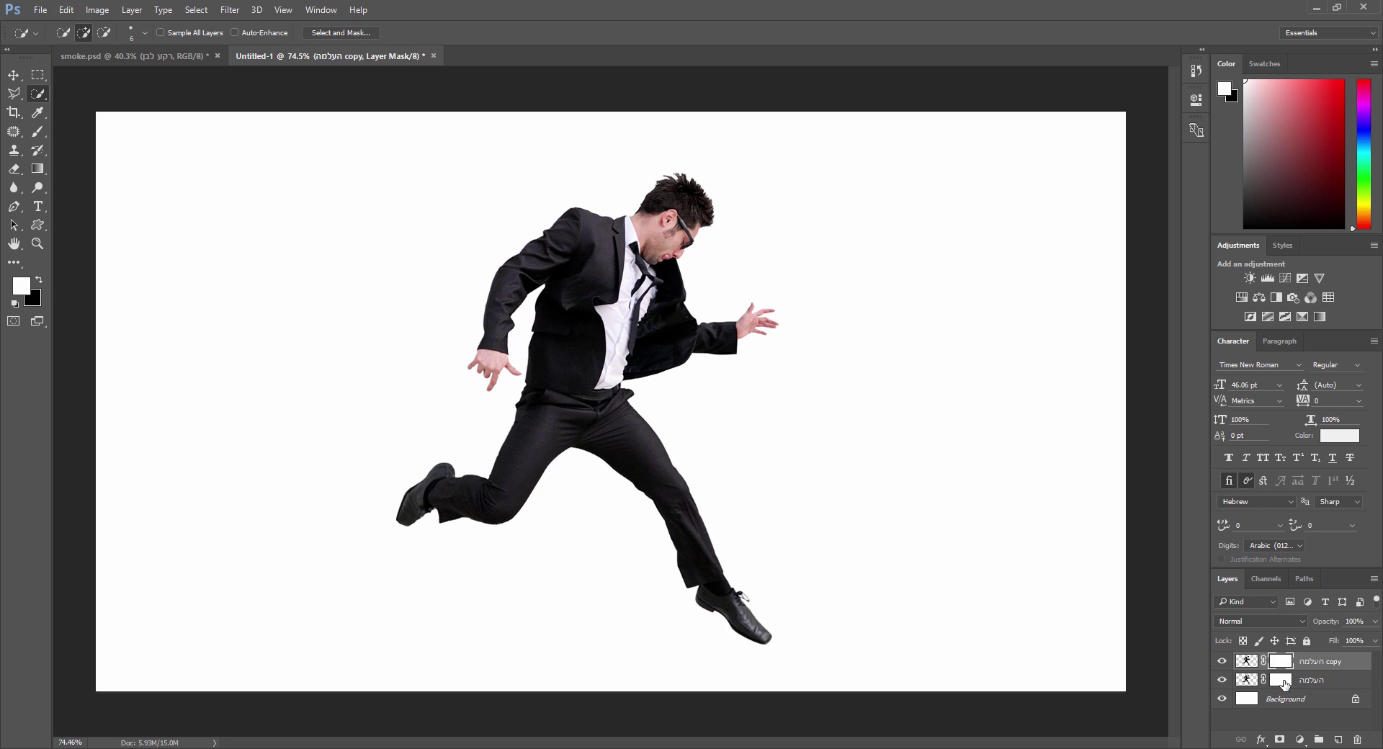
click(1281, 681)
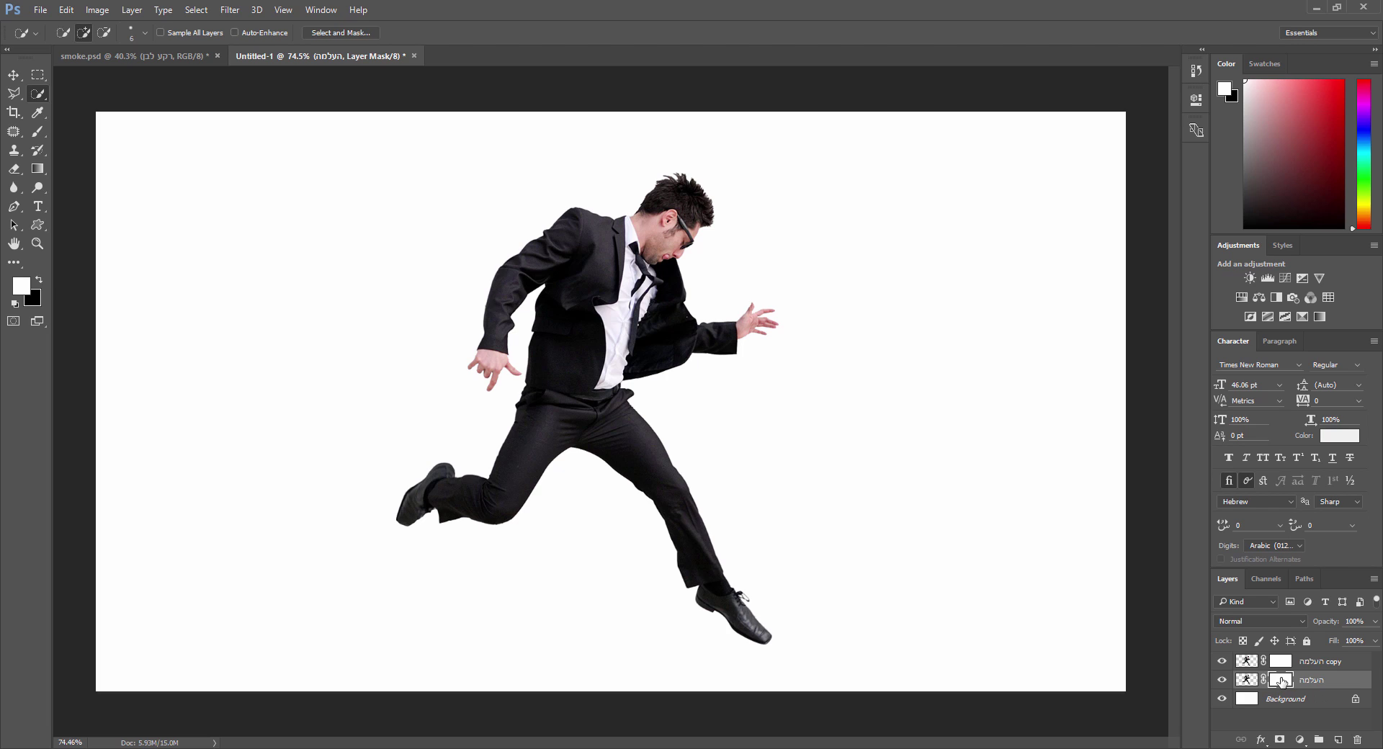
drag(1281, 680, 1283, 682)
key(ctrl+i)
click(1223, 661)
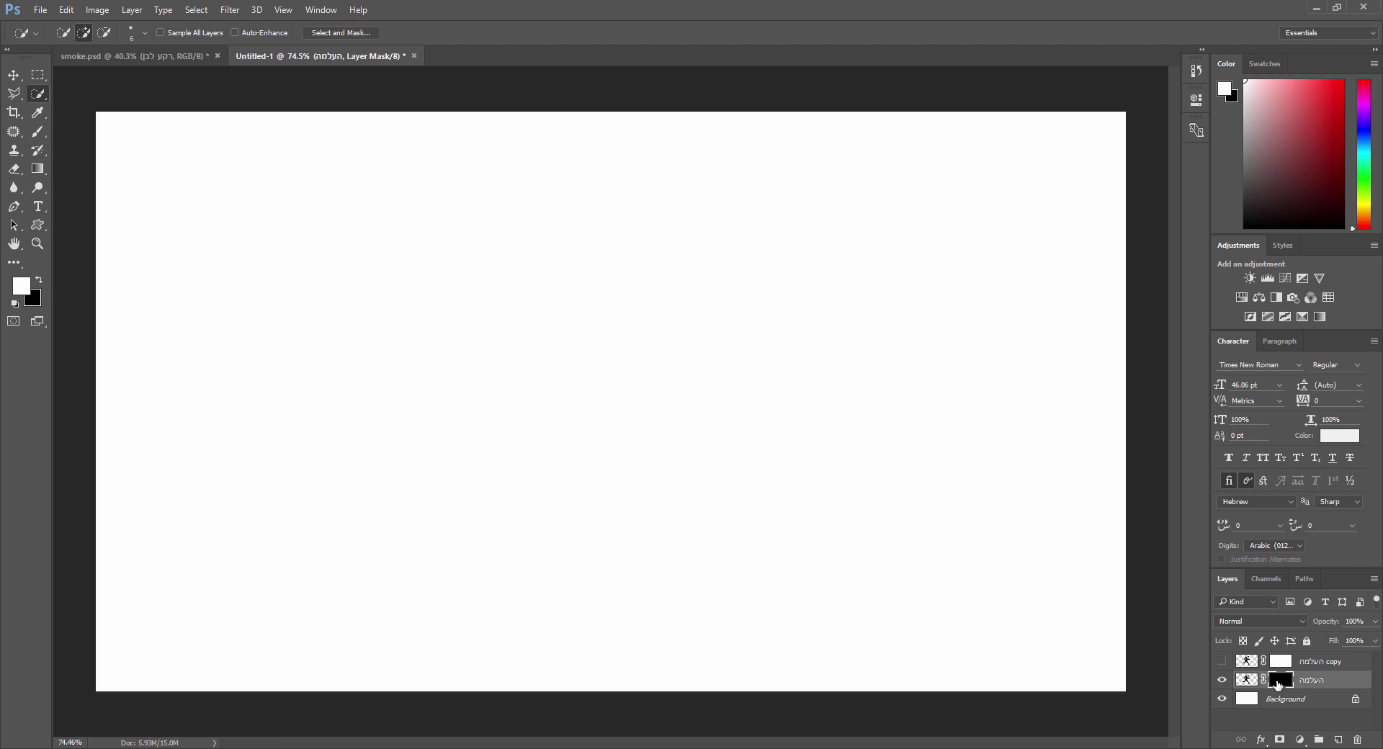
- Show העלמה copy again, target its mask, and switch to the Brush tool
click(1222, 661)
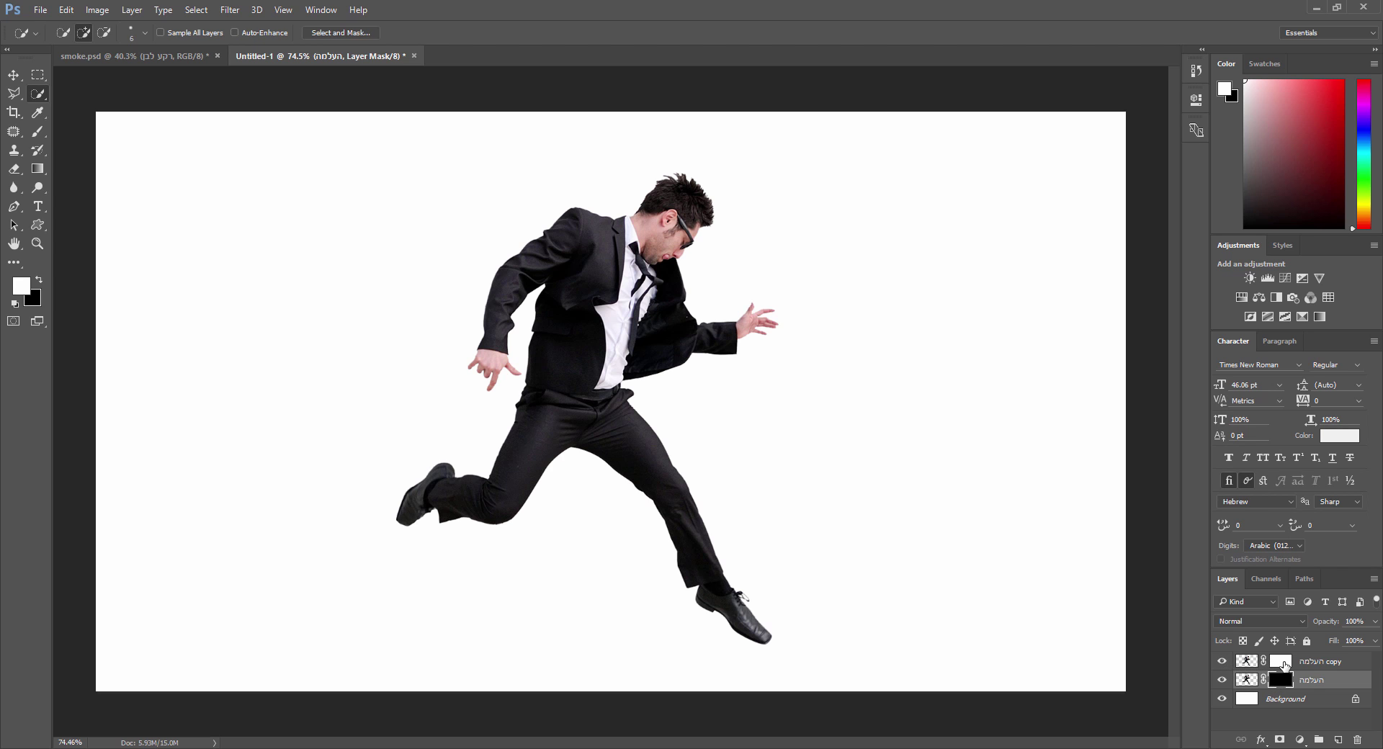
click(1272, 662)
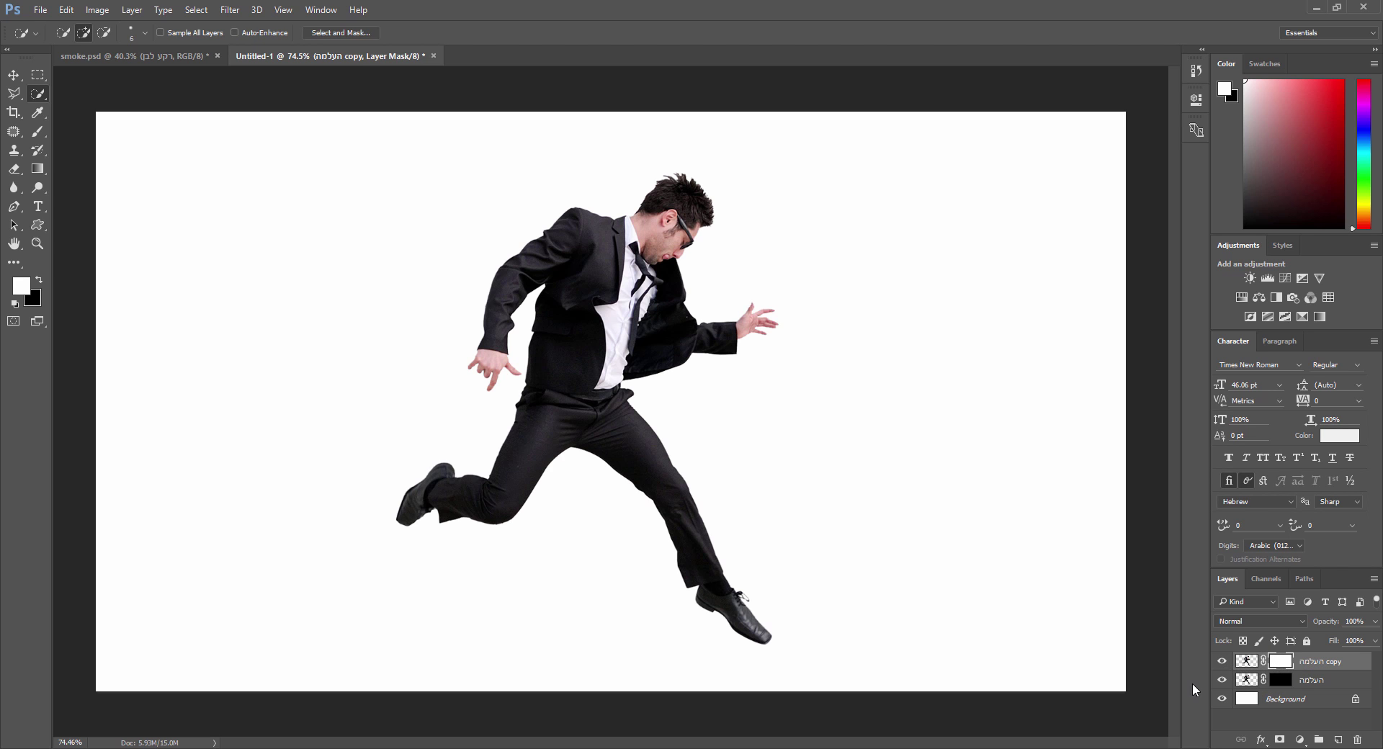
click(38, 132)
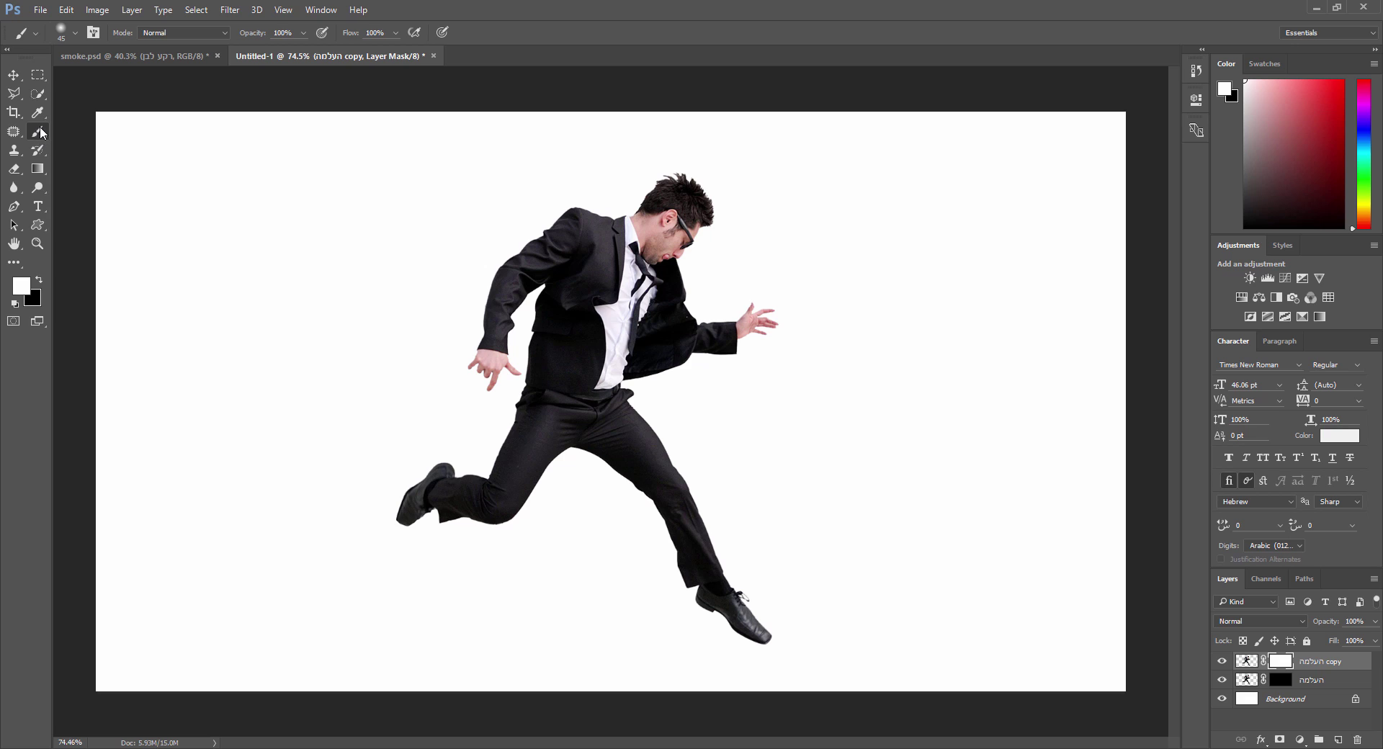
right_click(38, 137)
click(92, 136)
- Set the brush picker to Large Thumbnail and choose a smoke brush tip at 495 px
right_click(549, 289)
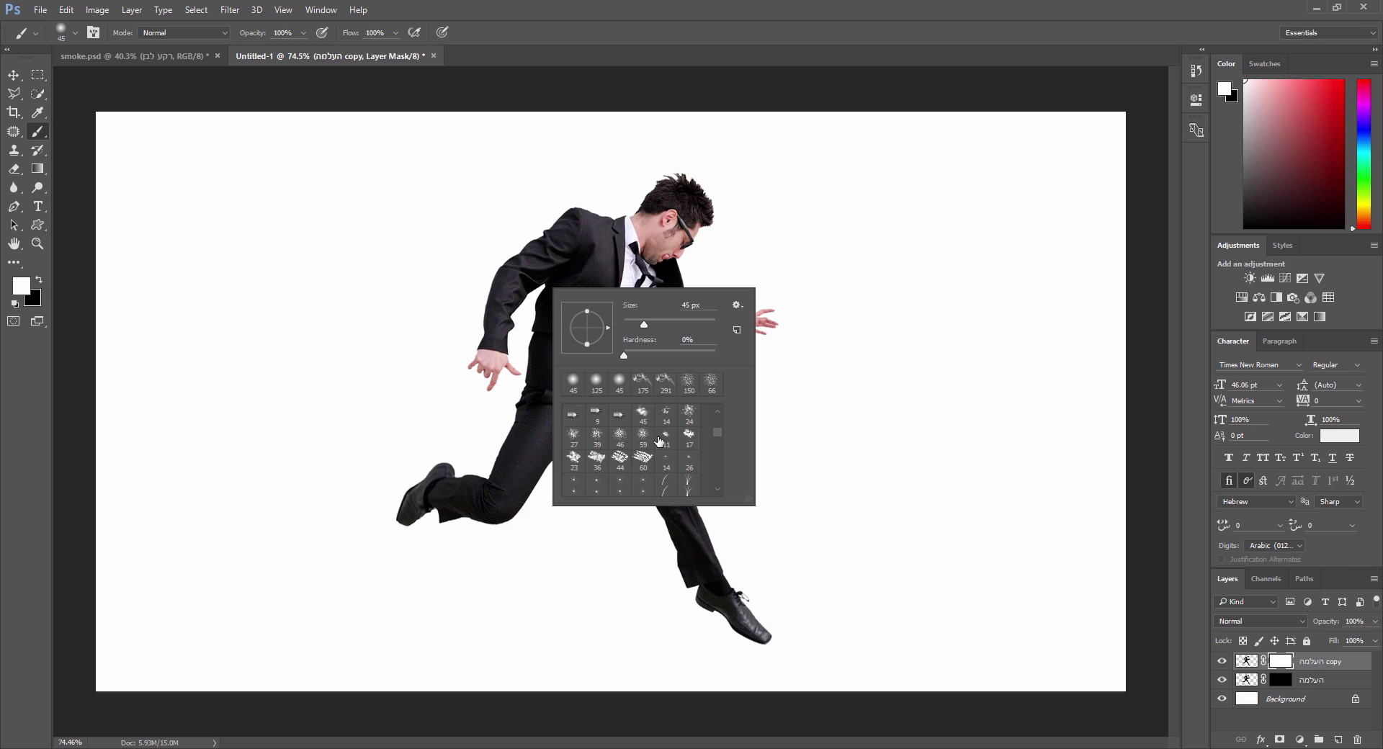
scroll(659, 440, down, 10)
click(818, 304)
drag(749, 499, 972, 705)
click(875, 386)
scroll(794, 536, down, 5)
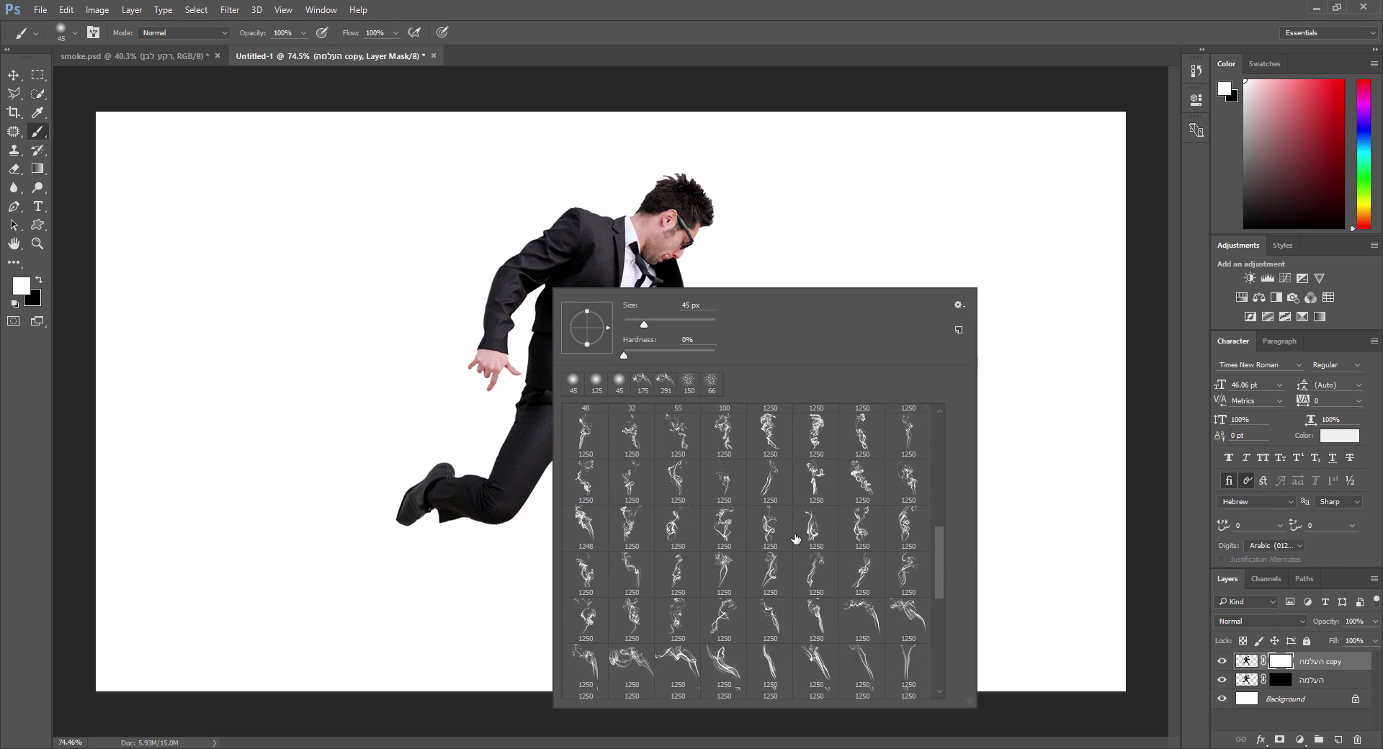
scroll(795, 538, down, 4)
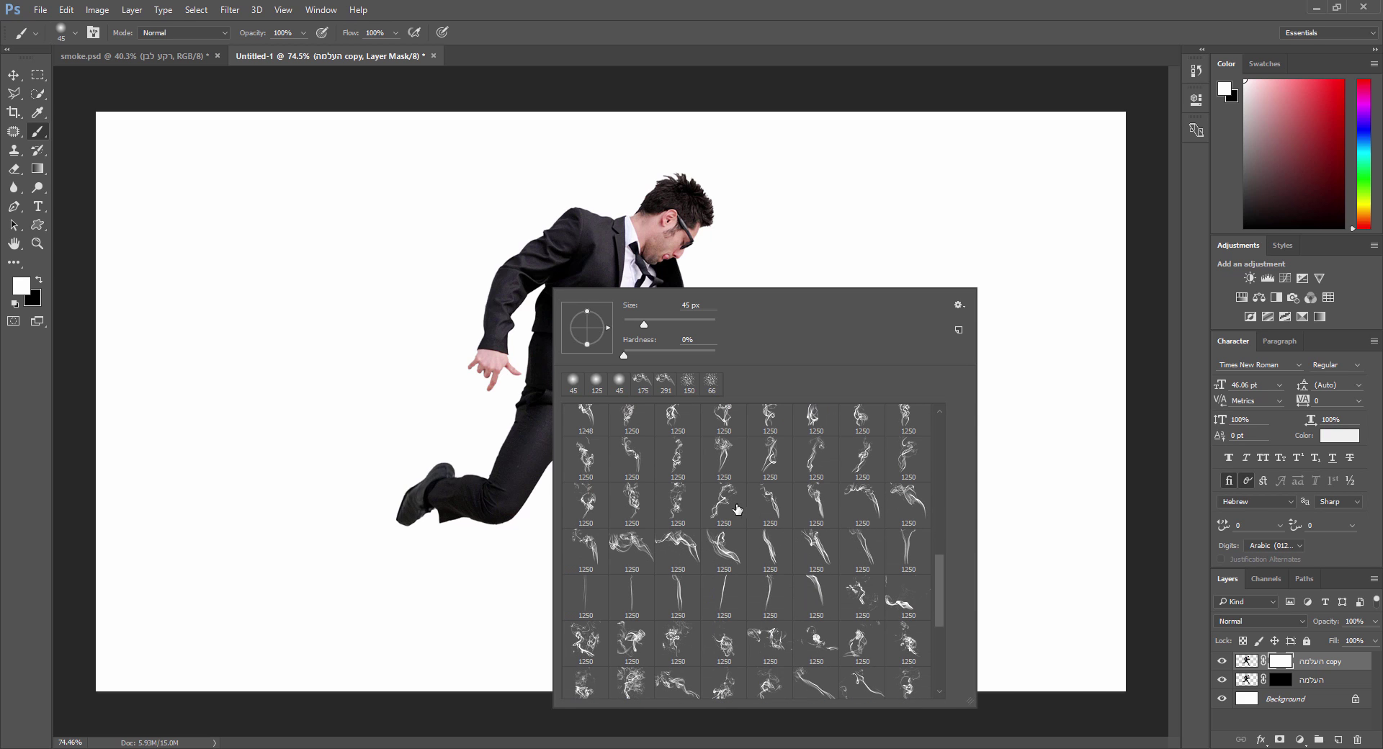
scroll(857, 474, up, 1)
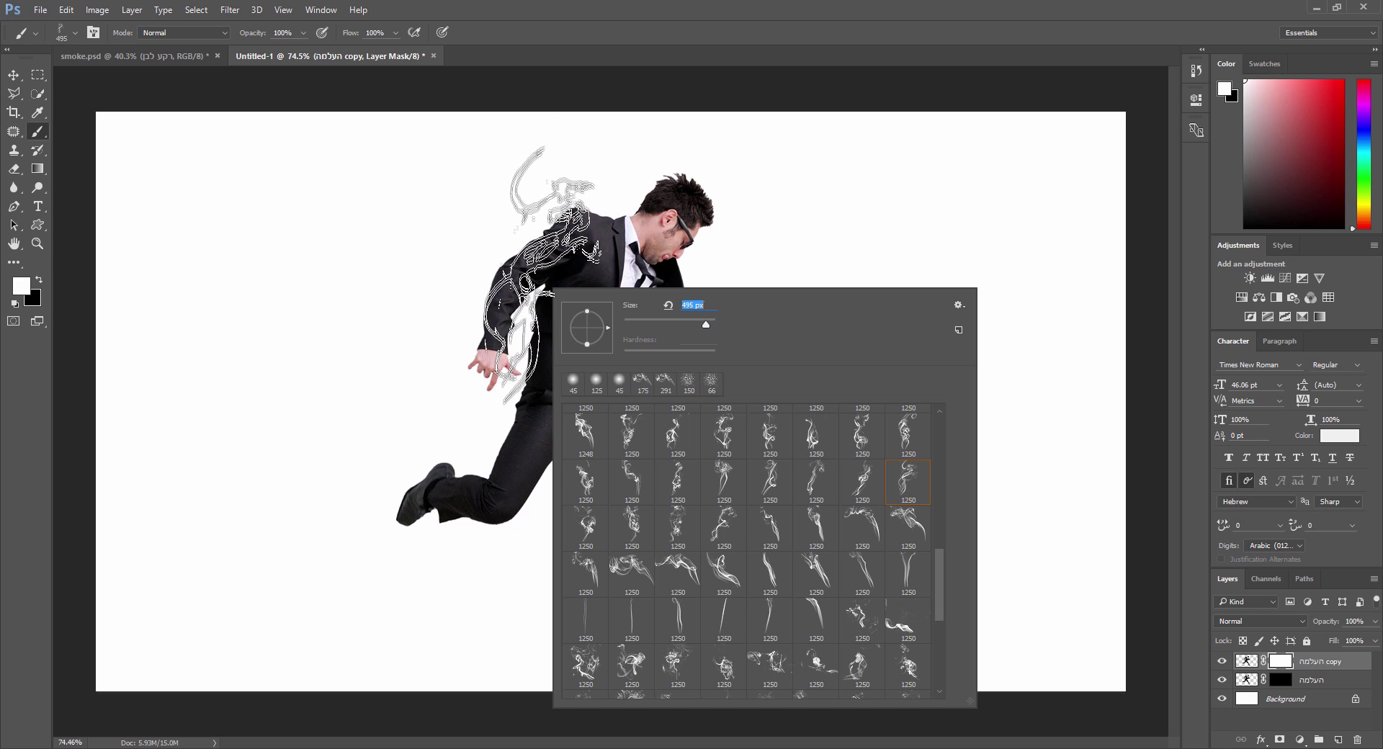
- With black as foreground, stamp smoke over the left arm, trousers, torso and shoe
key(Return)
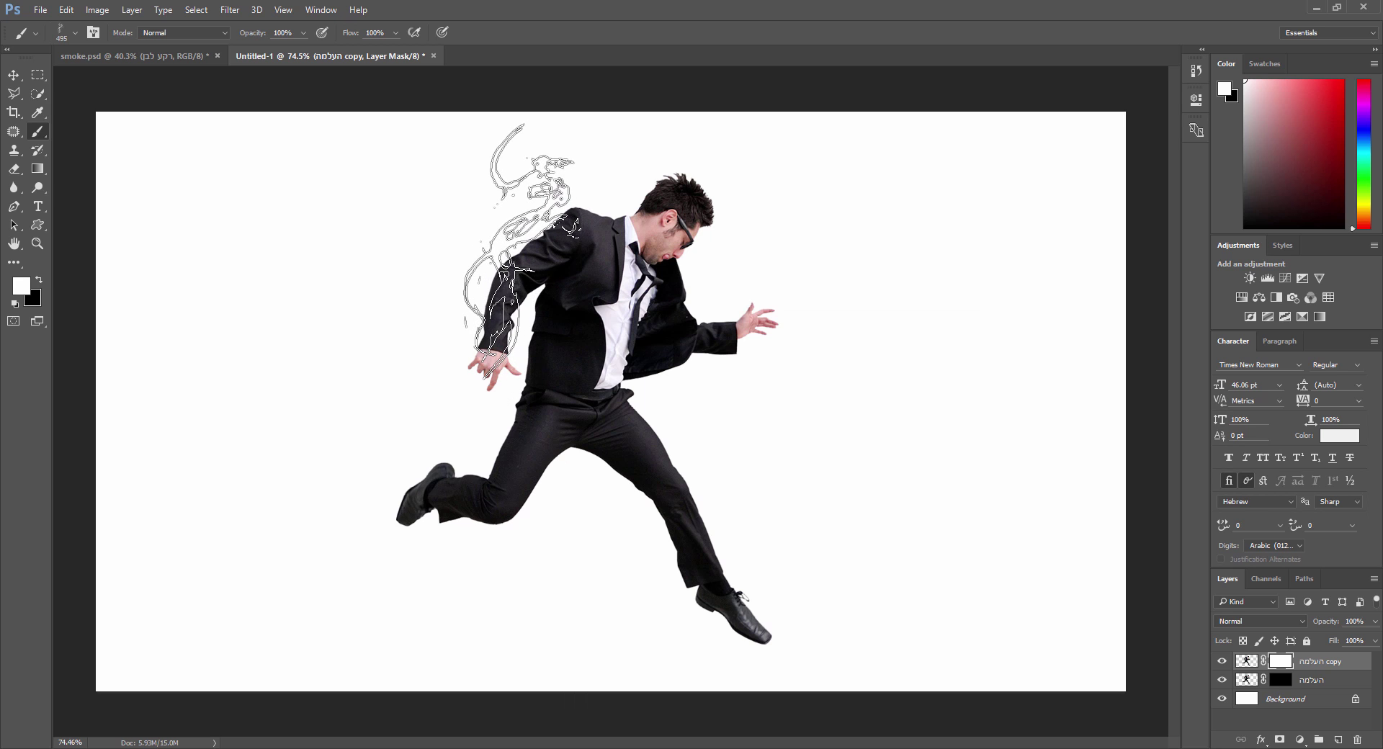
click(38, 278)
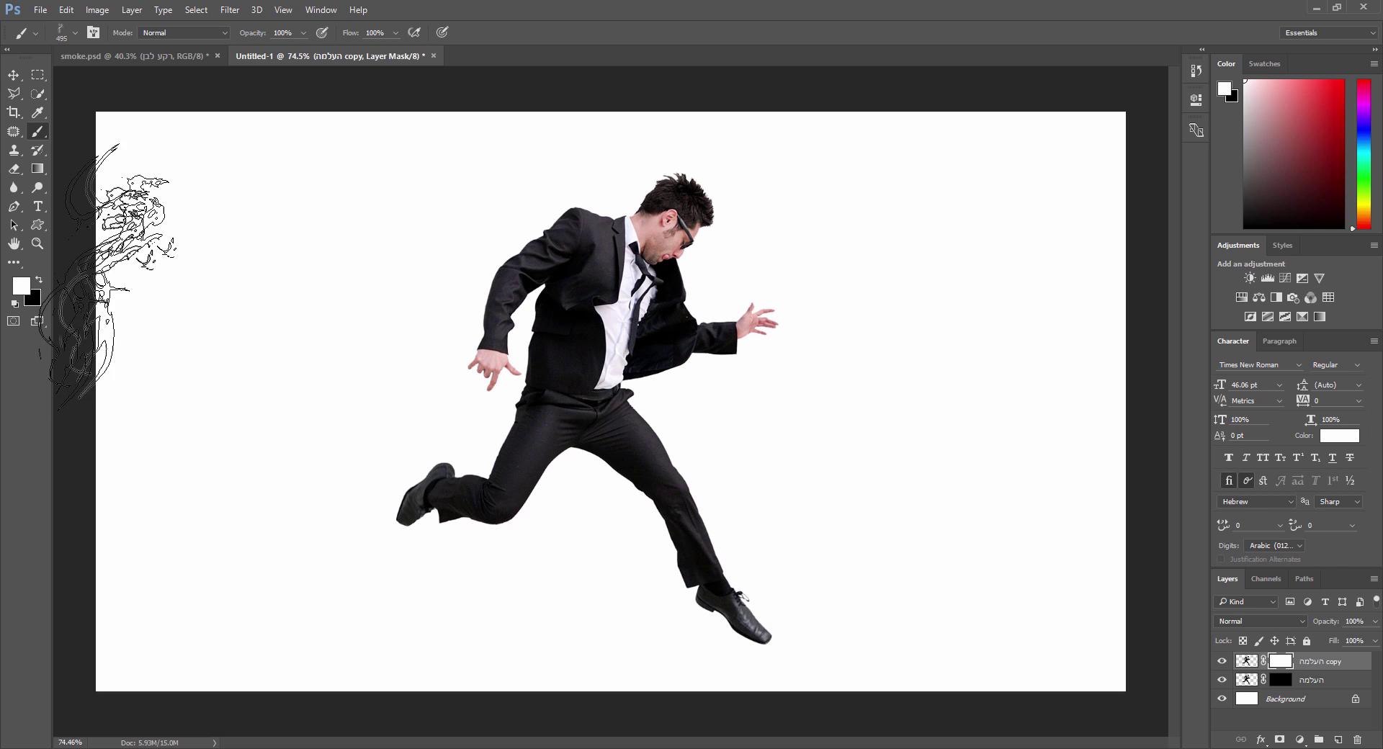
click(40, 281)
click(529, 262)
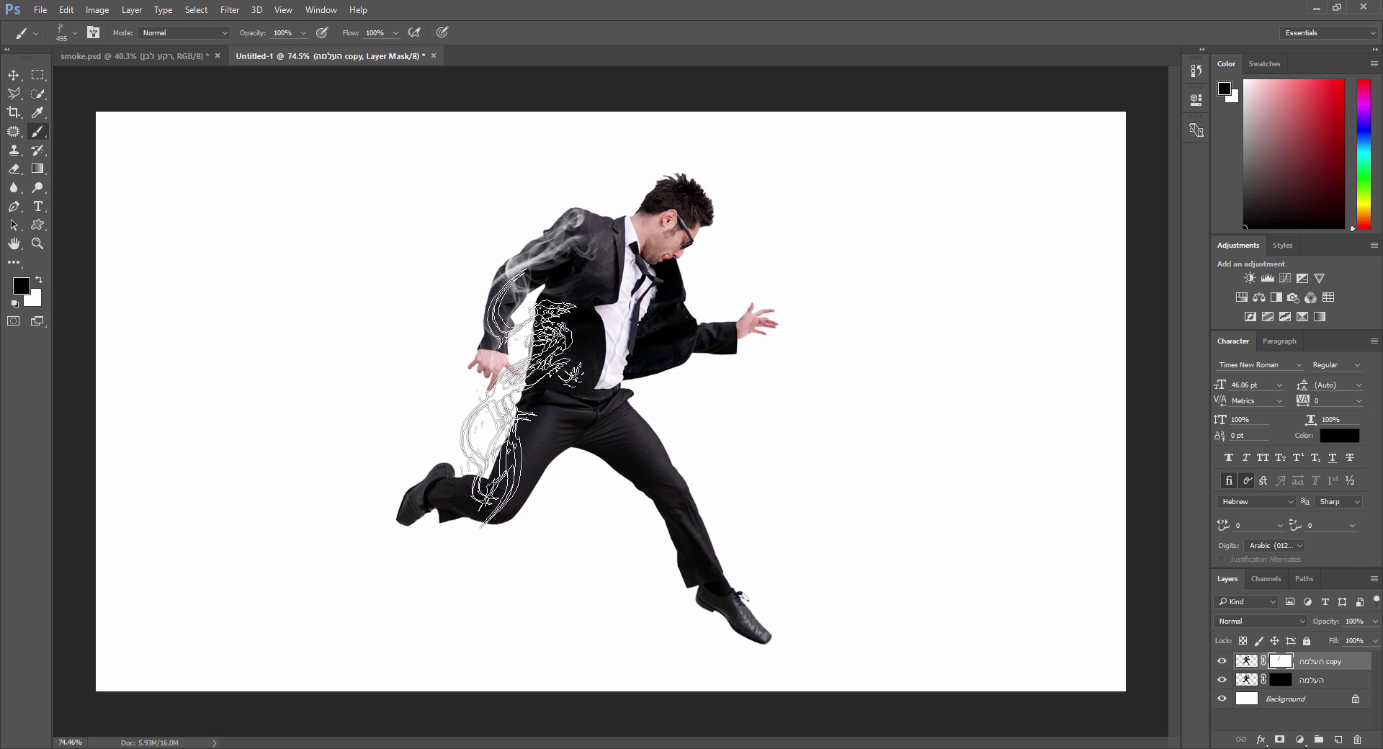
click(529, 440)
click(441, 482)
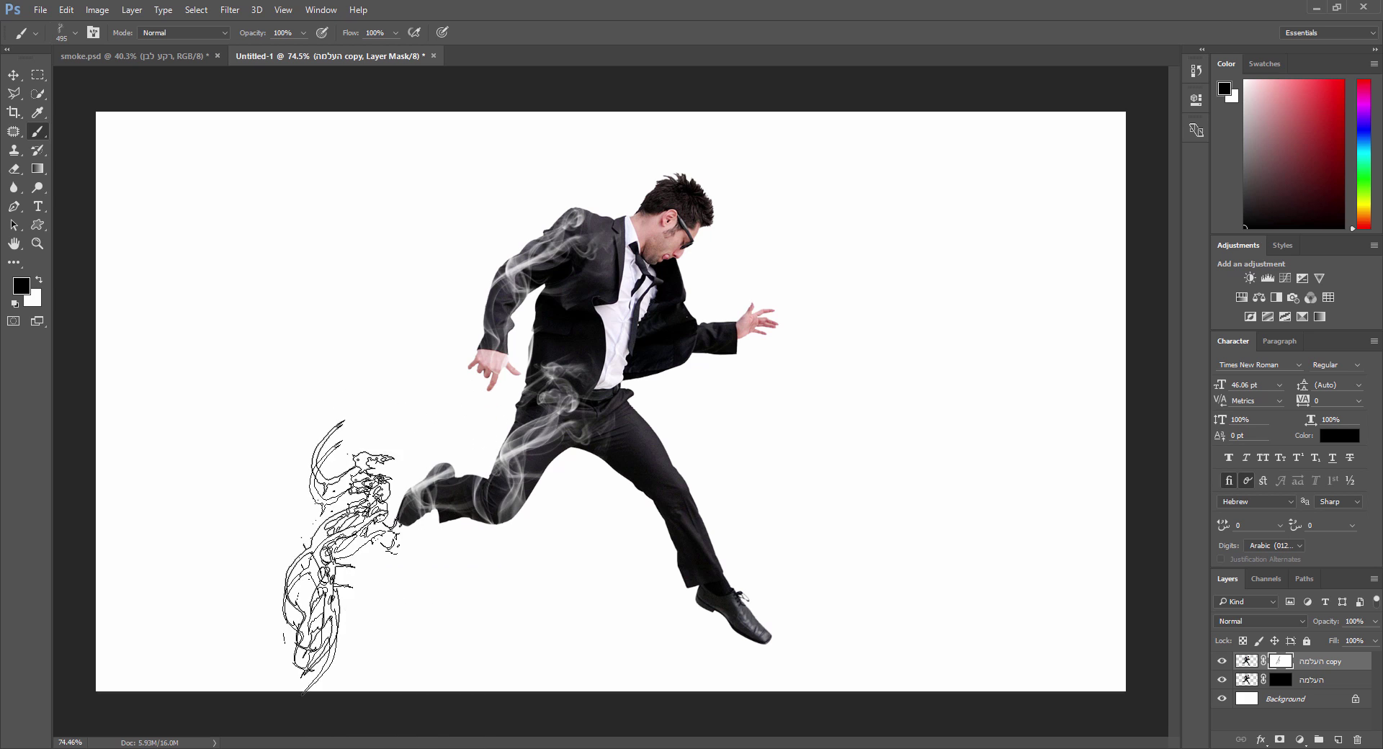
- Pick another smoke brush tip and stamp smoke over the jacket torso and left sleeve
right_click(486, 274)
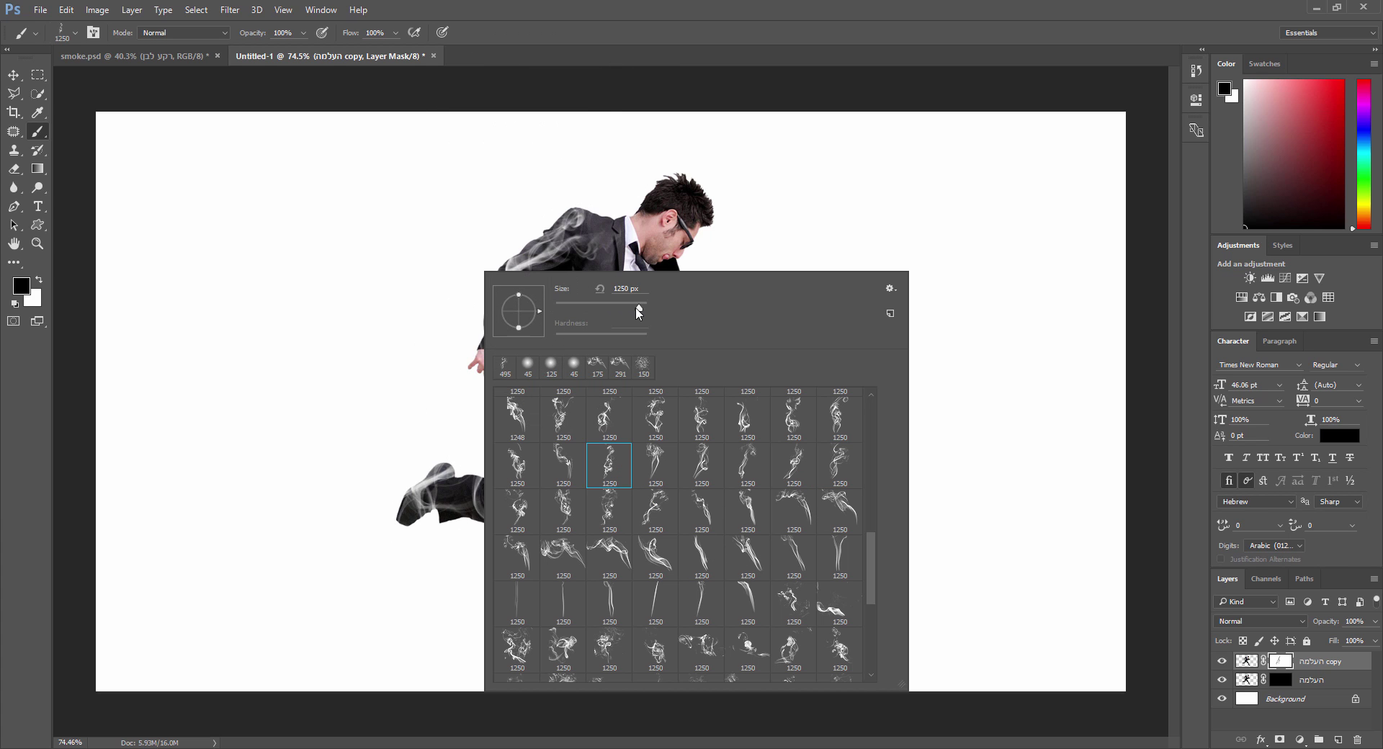
click(538, 46)
click(555, 372)
click(481, 349)
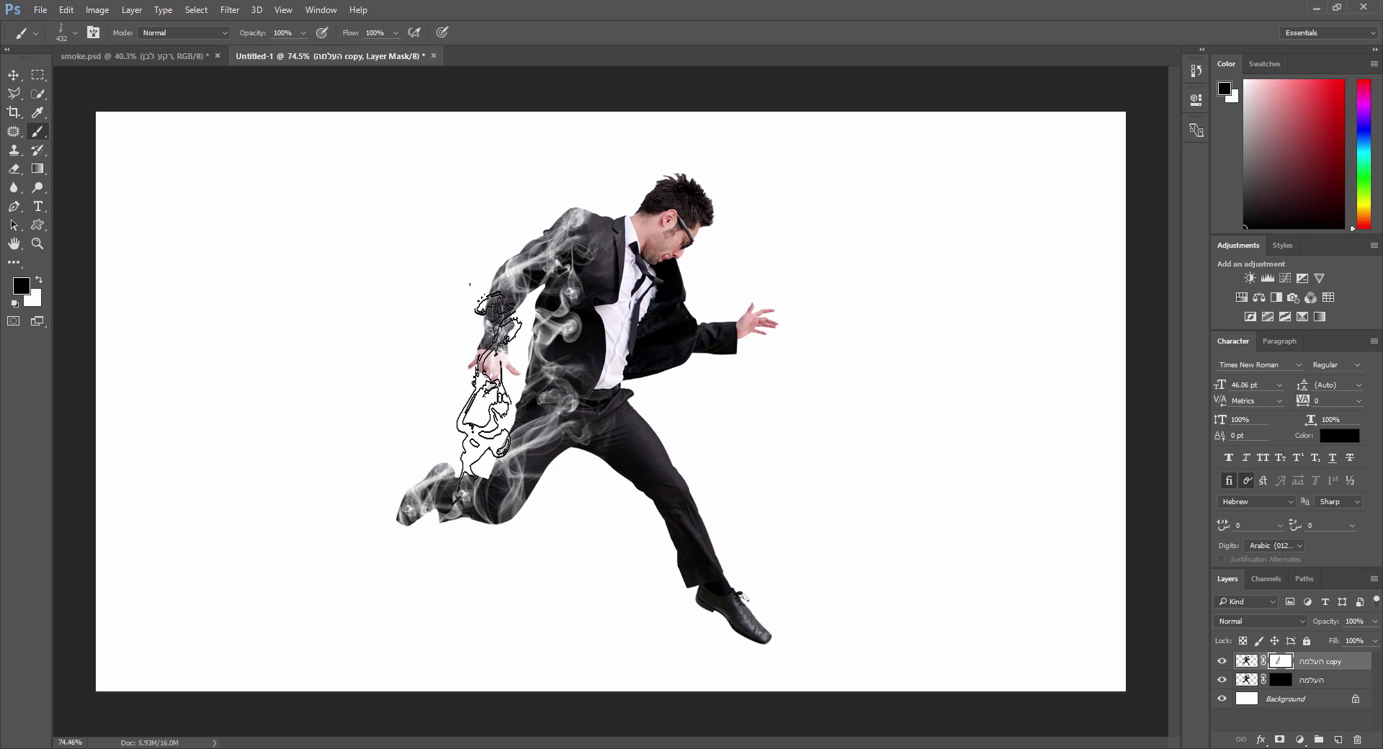
- Shrink the brush to 275 px, then 322 px, and stamp smoke over the shoulder top
right_click(588, 338)
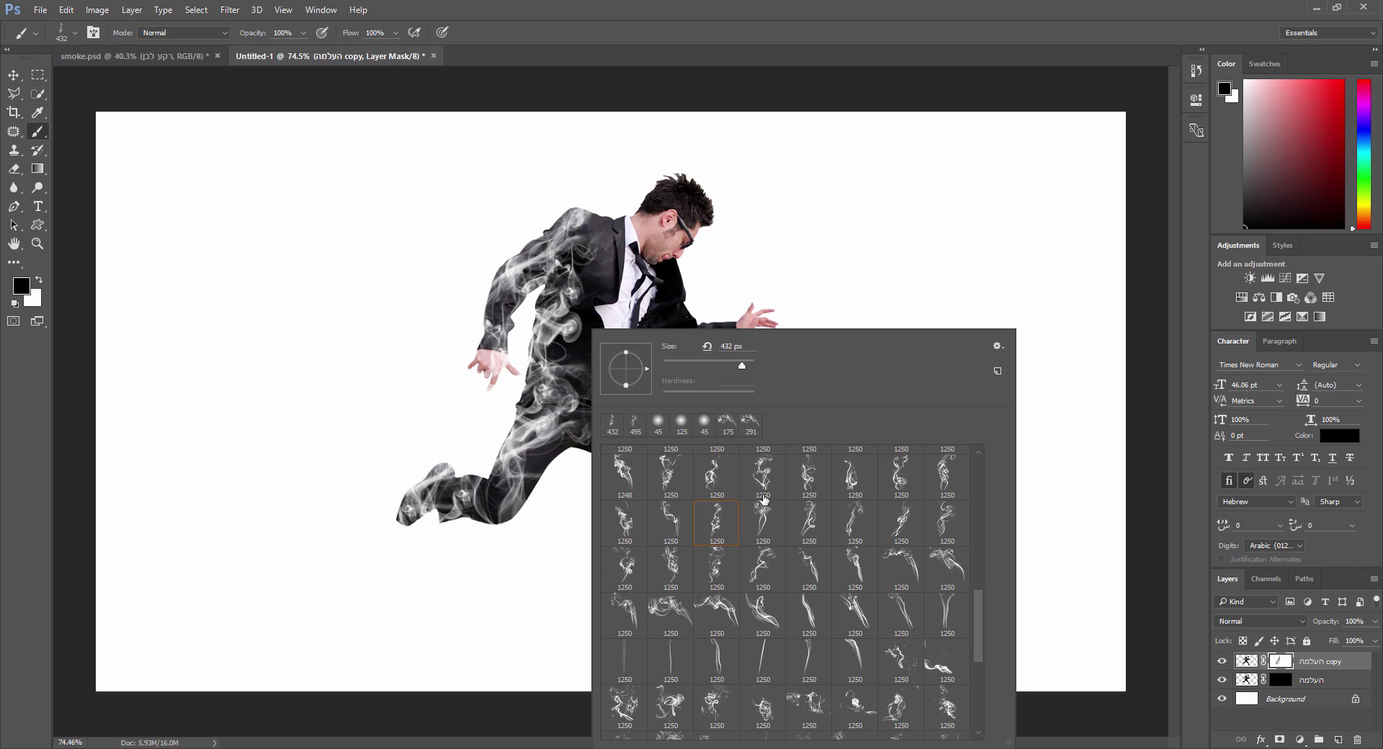
scroll(762, 536, down, 1)
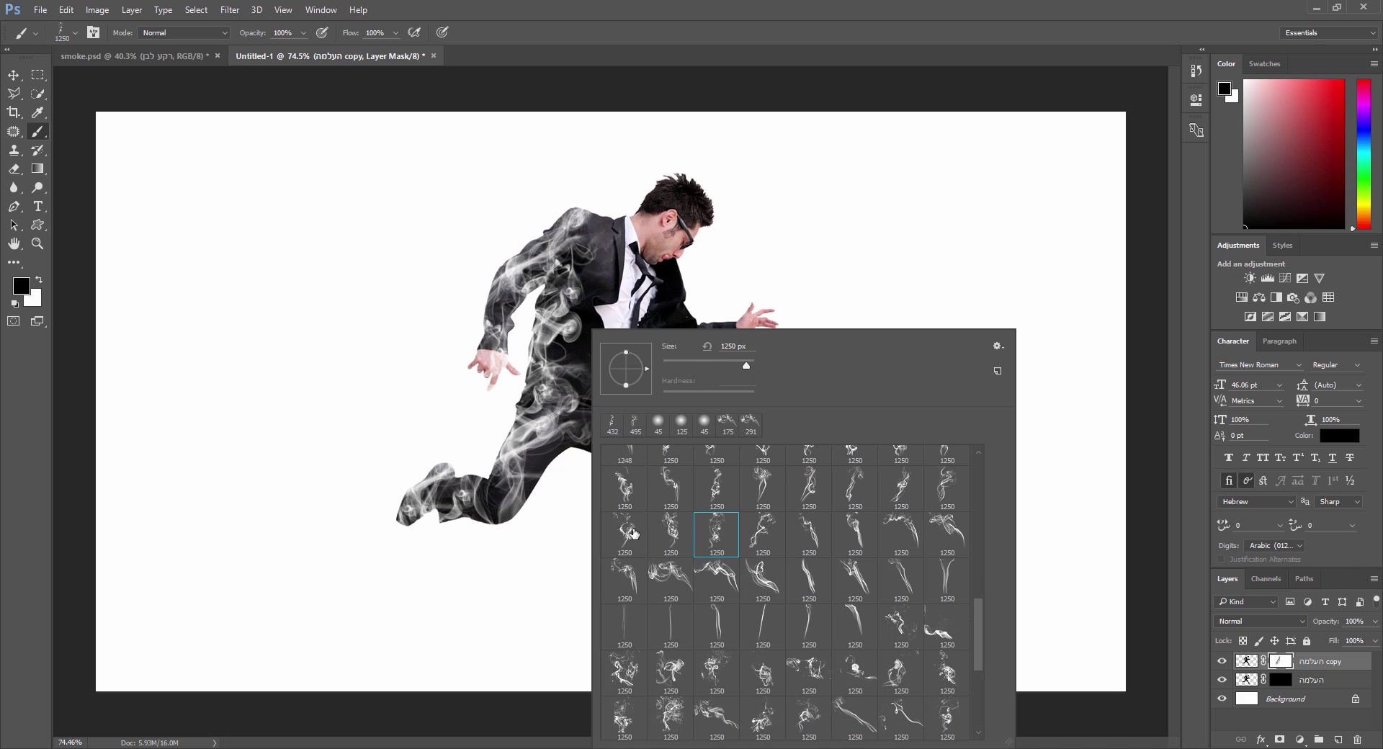
click(733, 363)
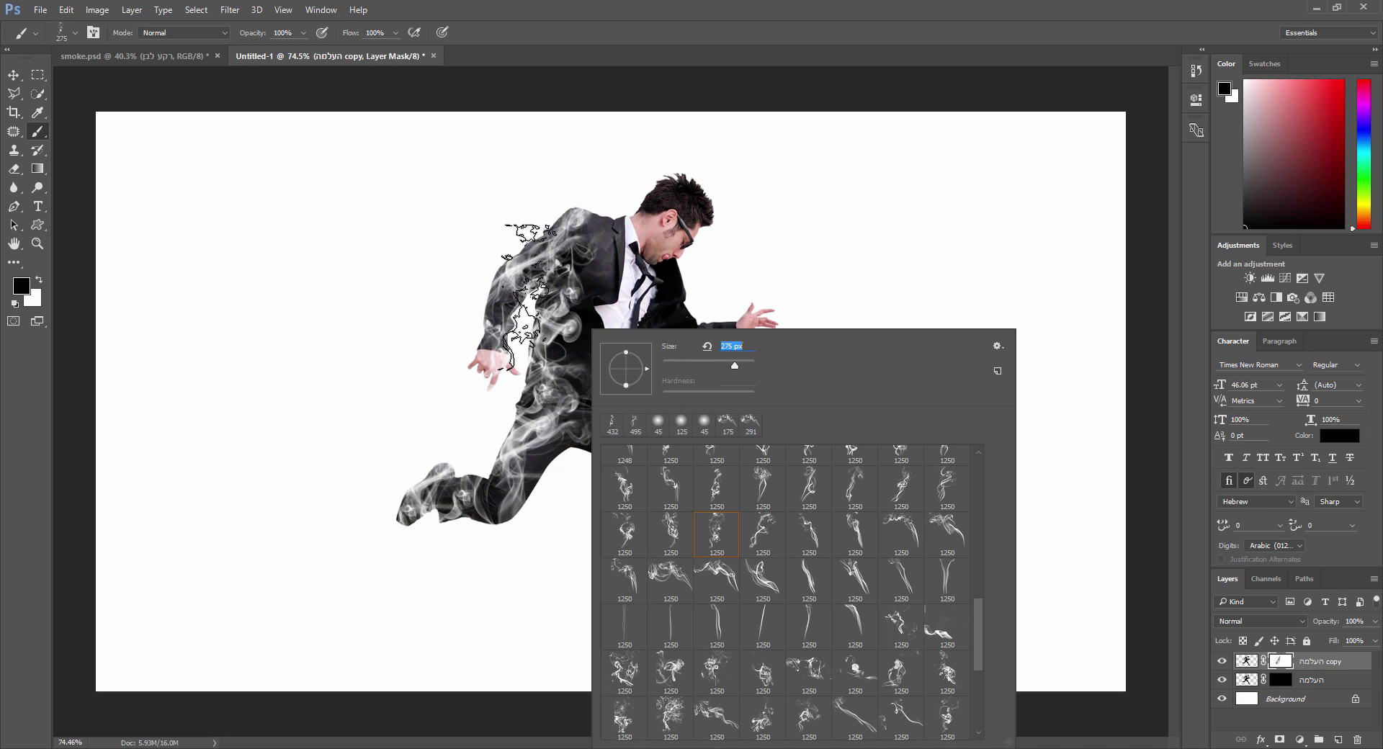
click(551, 236)
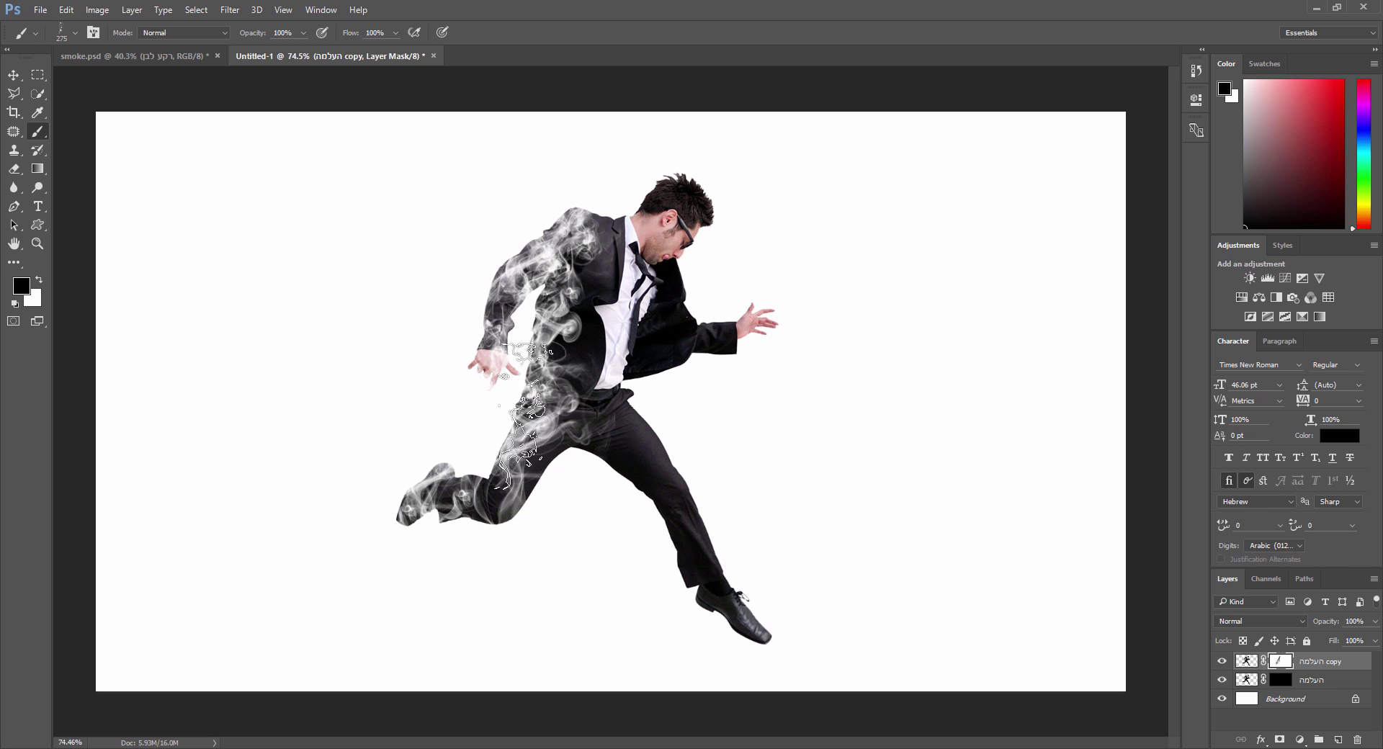
right_click(548, 408)
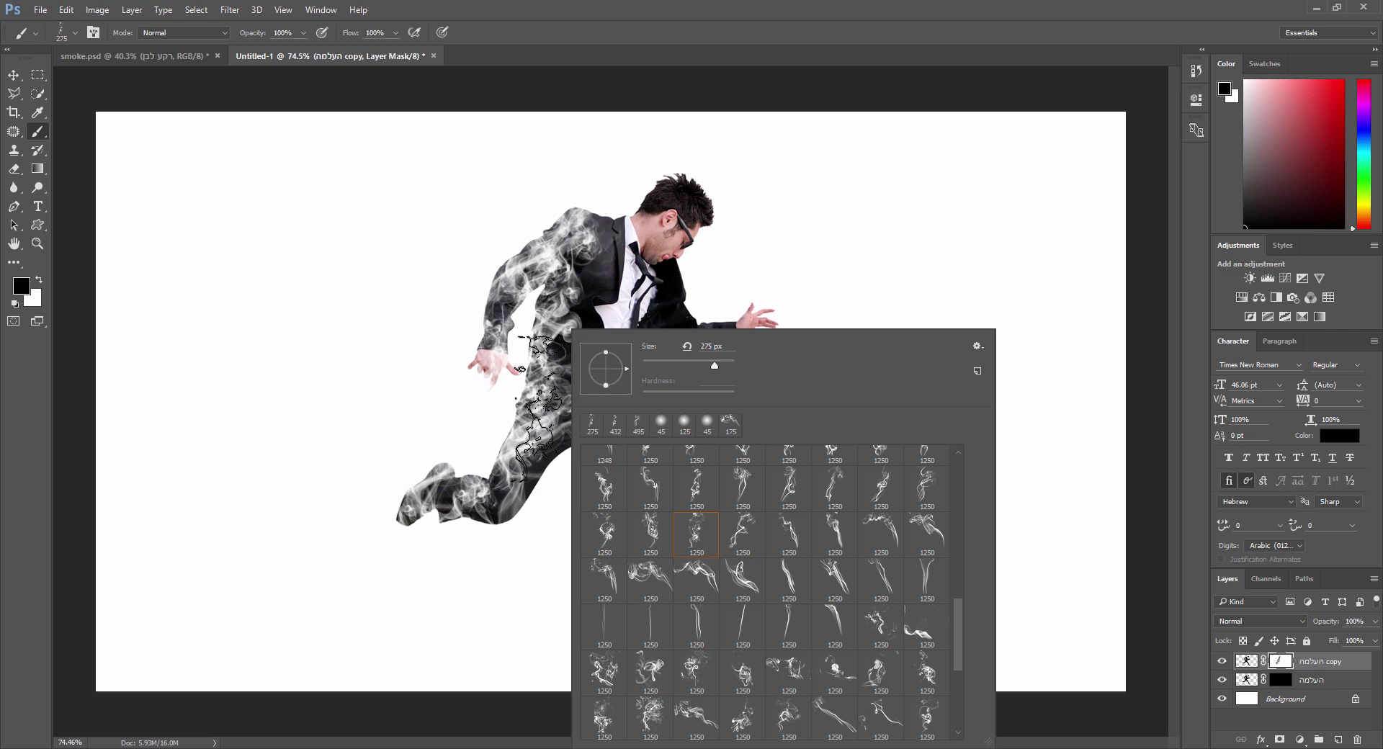
scroll(755, 621, down, 2)
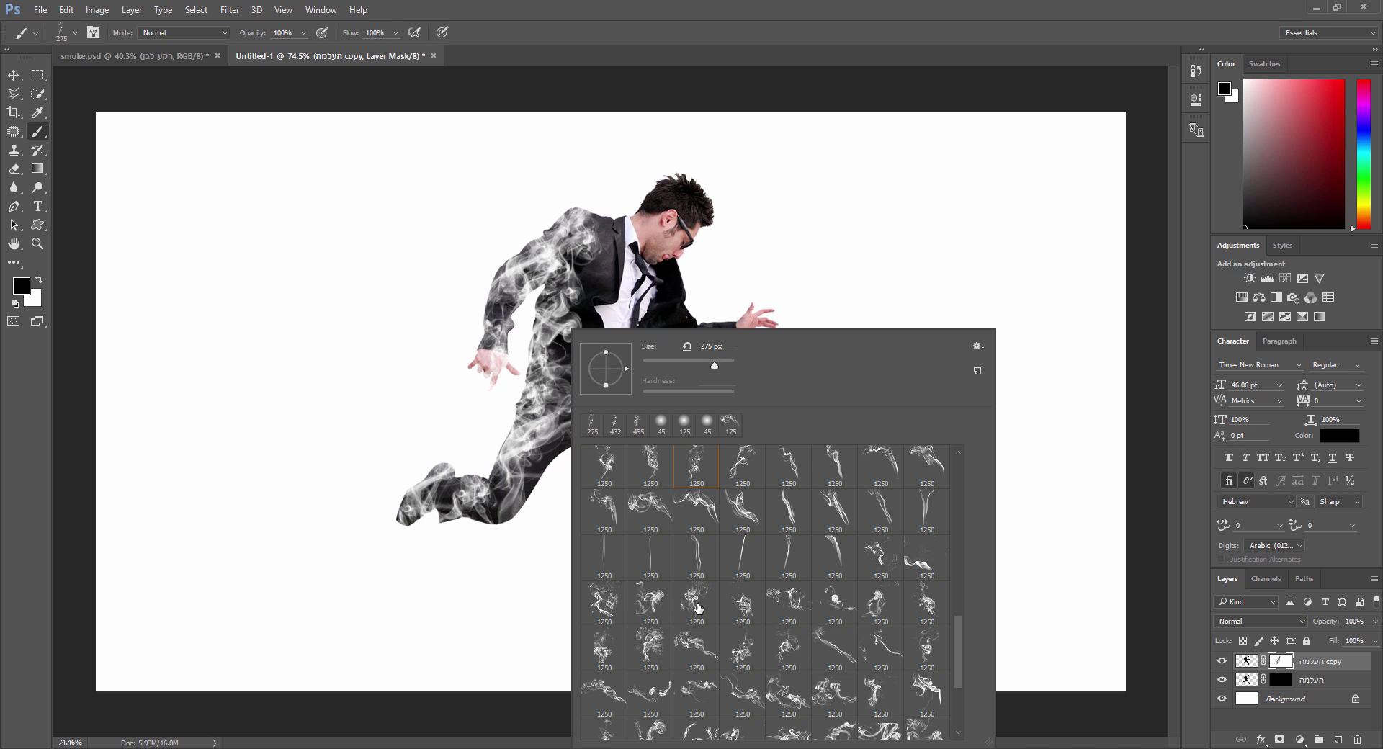
drag(715, 361, 681, 361)
key(Return)
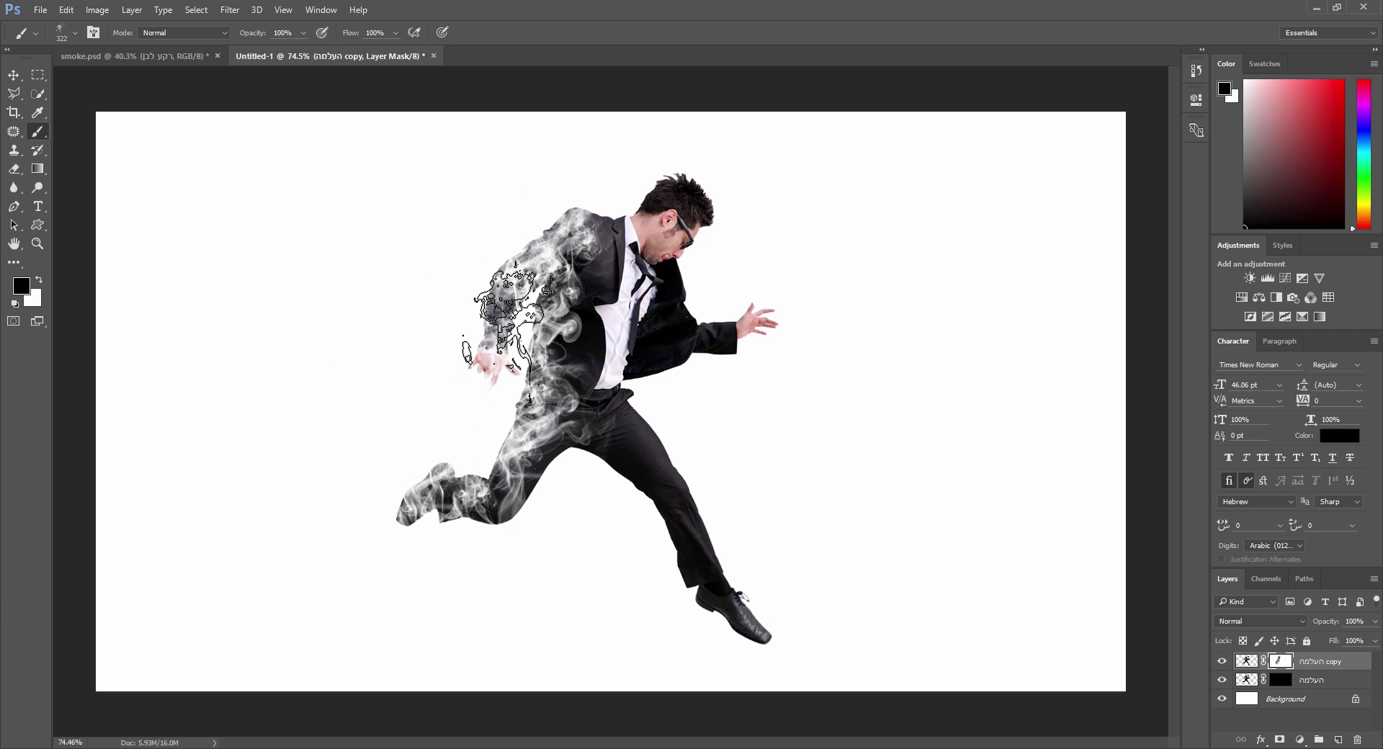
click(587, 209)
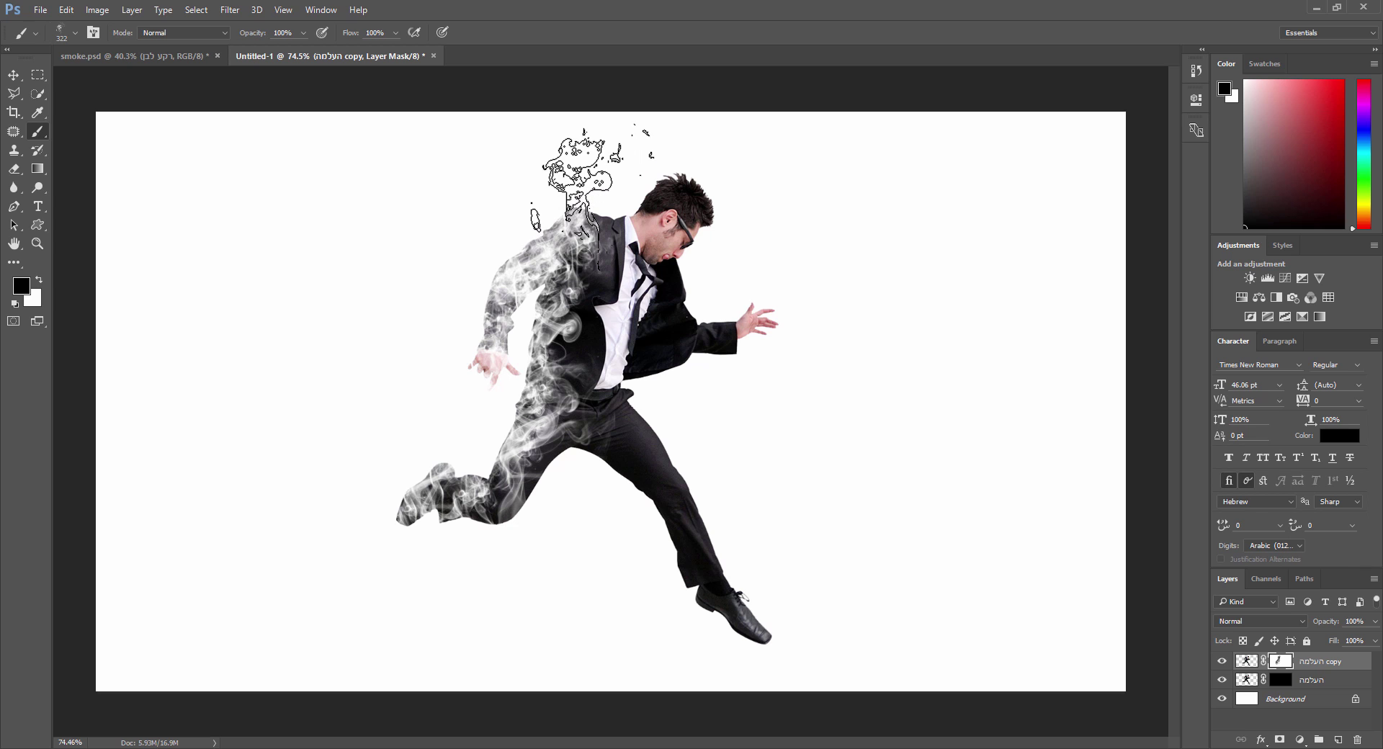
- In Liquify with a 300 brush, sweep the left arm, torso and lower jacket far leftward
click(1280, 680)
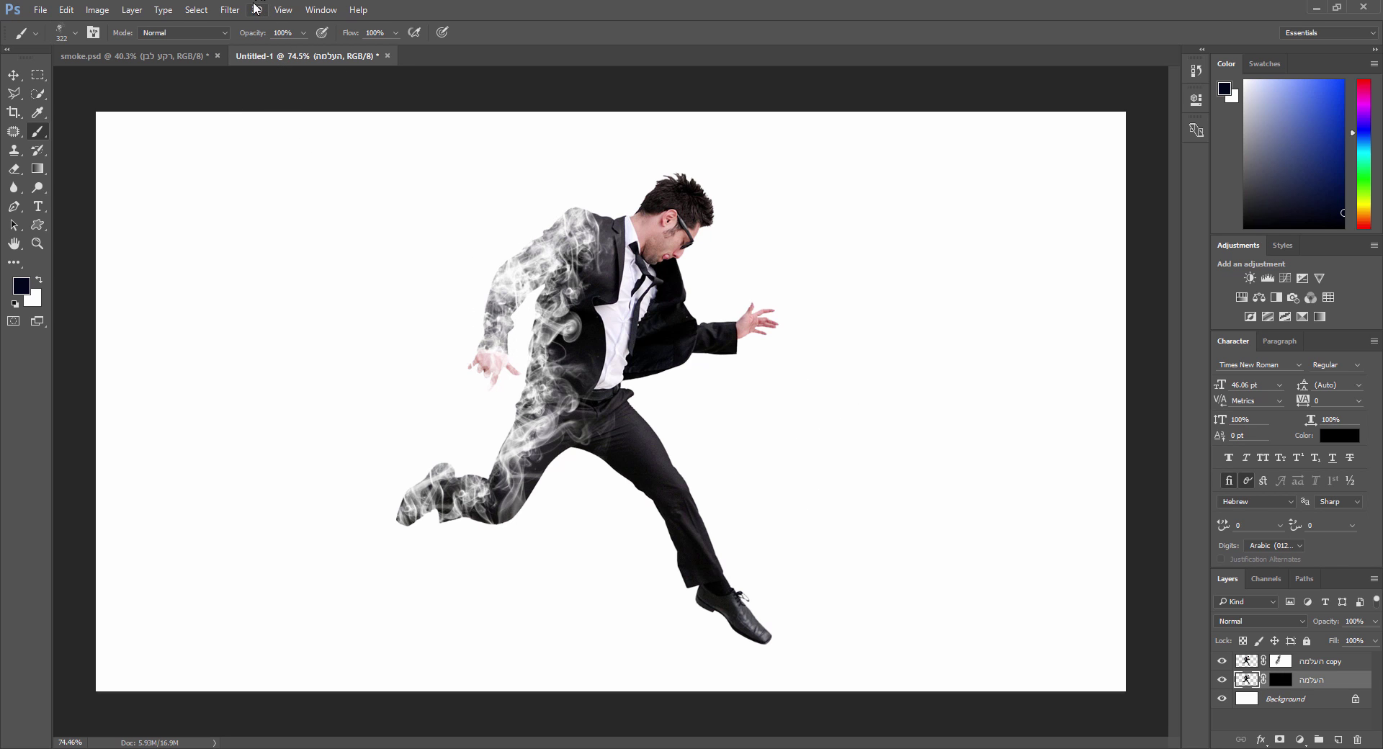
click(228, 12)
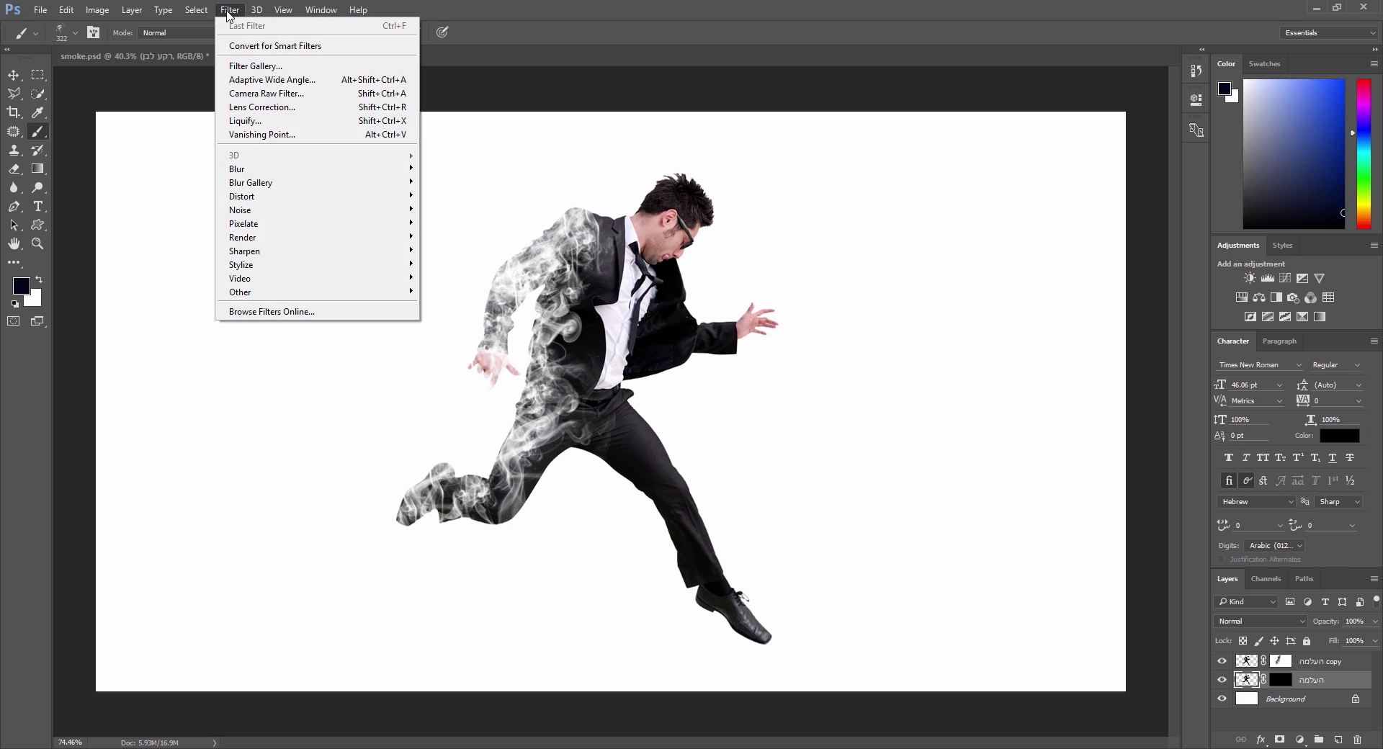
click(249, 121)
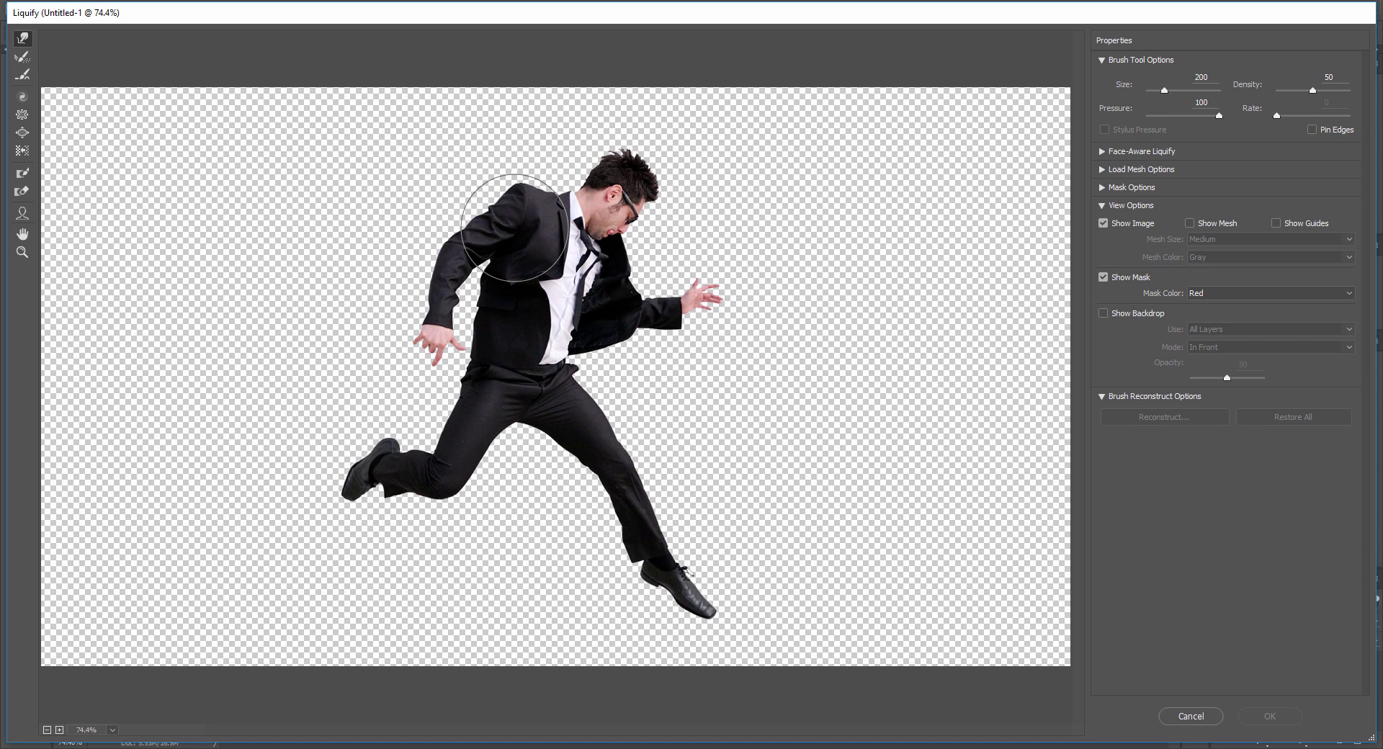
key(bracketright)
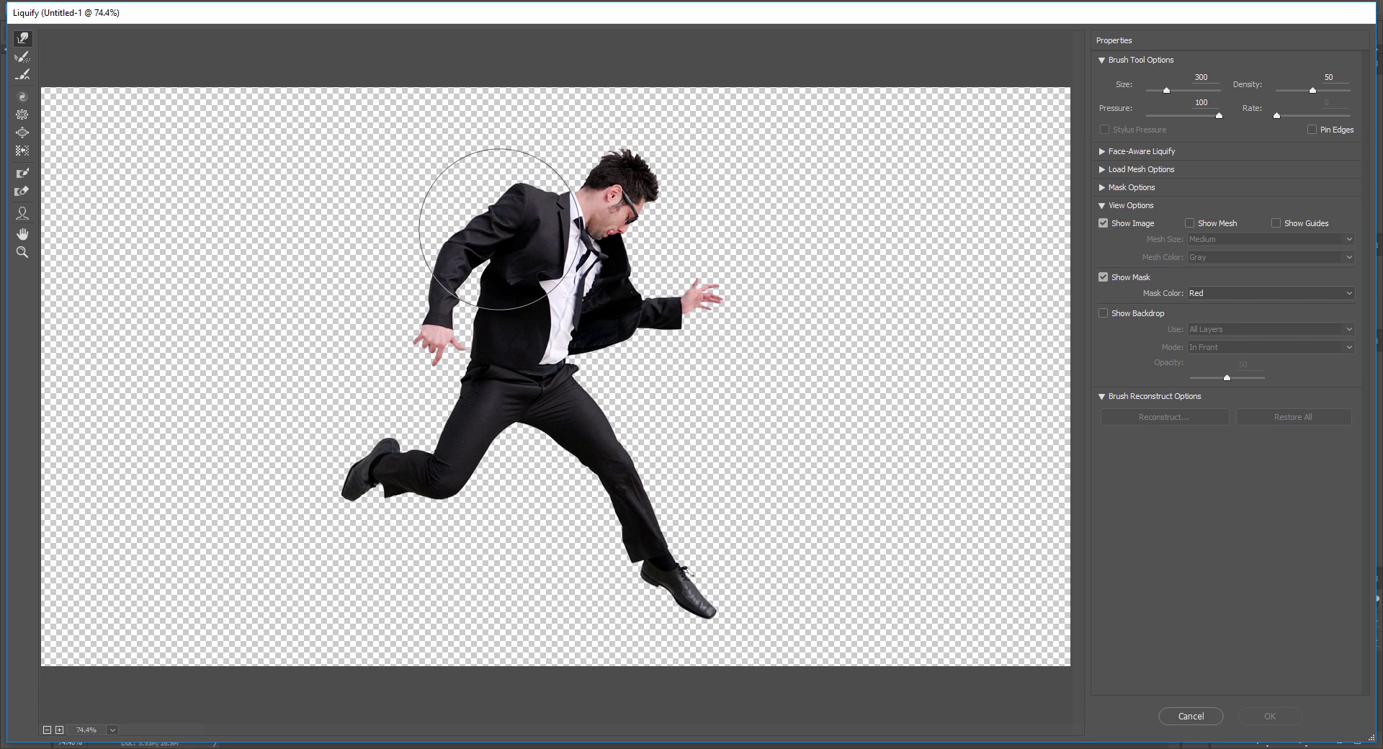
drag(486, 234, 284, 201)
mouse_move(529, 309)
mouse_down()
mouse_move(350, 300)
mouse_move(235, 272)
mouse_up()
mouse_move(433, 324)
mouse_down()
mouse_move(370, 403)
mouse_move(201, 375)
mouse_up()
drag(417, 327, 247, 322)
- Push the shoulder and jacket back into tall flaps, shift the bent leg left, and apply the warp
mouse_move(501, 236)
mouse_down()
mouse_move(398, 172)
mouse_move(324, 101)
mouse_up()
mouse_move(484, 230)
mouse_down()
mouse_move(476, 160)
mouse_move(398, 73)
mouse_up()
mouse_move(401, 262)
mouse_down()
mouse_move(326, 178)
mouse_move(262, 139)
mouse_up()
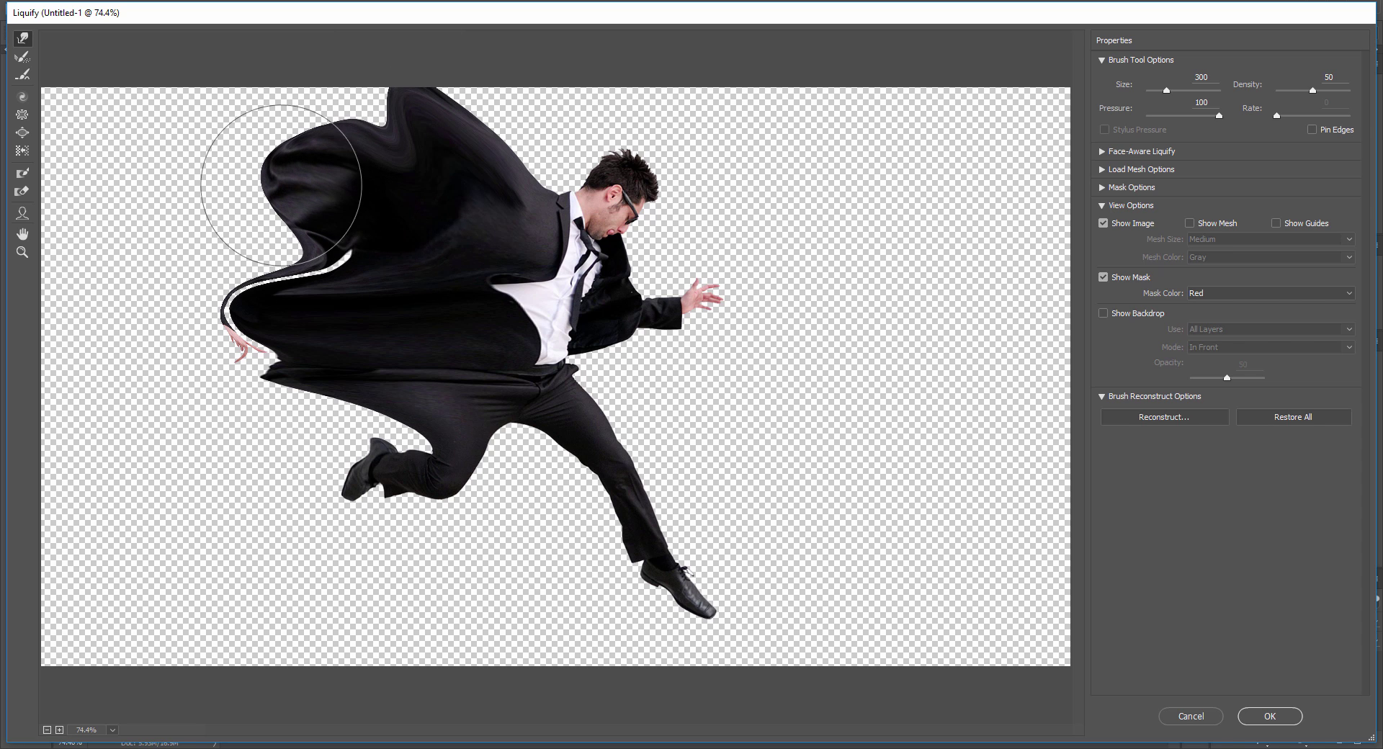
mouse_move(356, 278)
mouse_down()
mouse_move(354, 306)
mouse_move(339, 278)
mouse_up()
drag(395, 417, 317, 434)
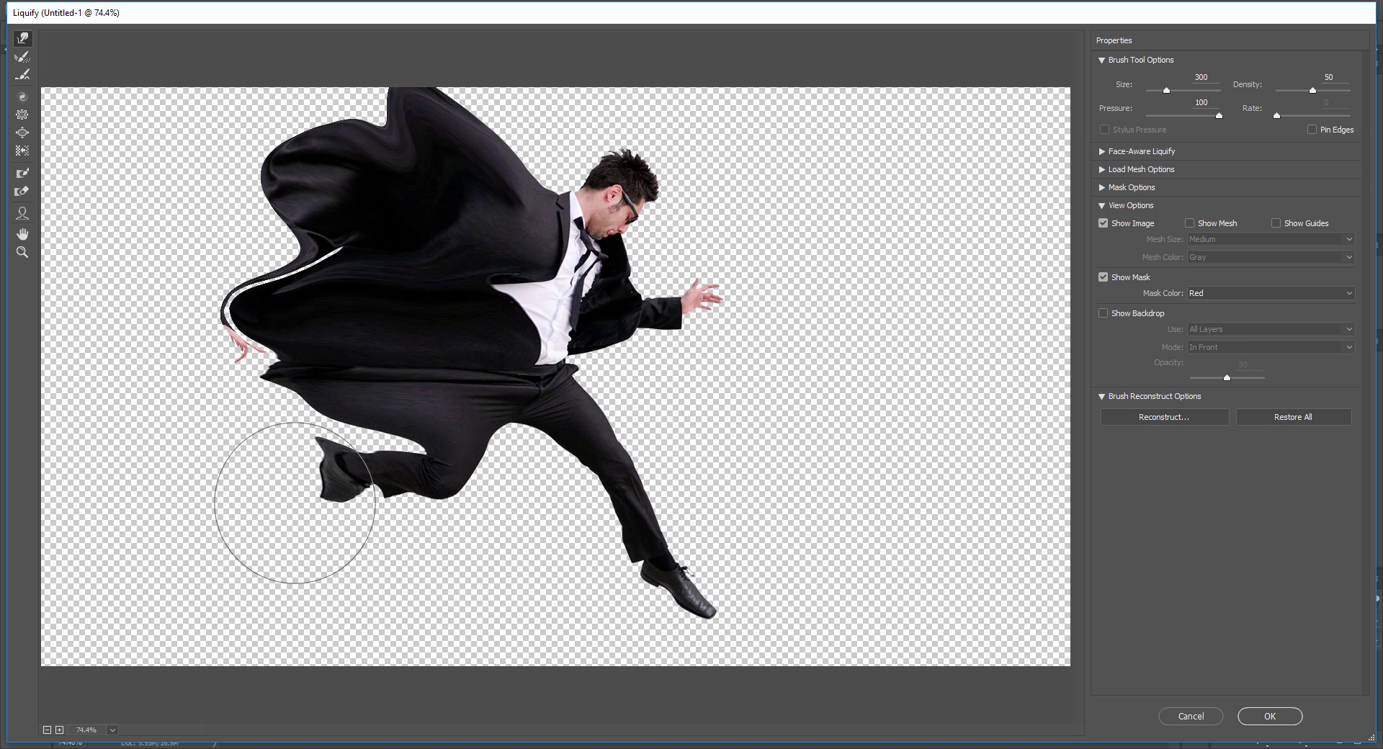
mouse_move(294, 502)
mouse_down()
mouse_move(334, 474)
mouse_move(277, 509)
mouse_move(377, 487)
mouse_move(393, 422)
mouse_move(370, 395)
mouse_up()
mouse_move(408, 115)
mouse_down()
mouse_move(401, 139)
mouse_move(364, 154)
mouse_move(314, 208)
mouse_move(244, 173)
mouse_up()
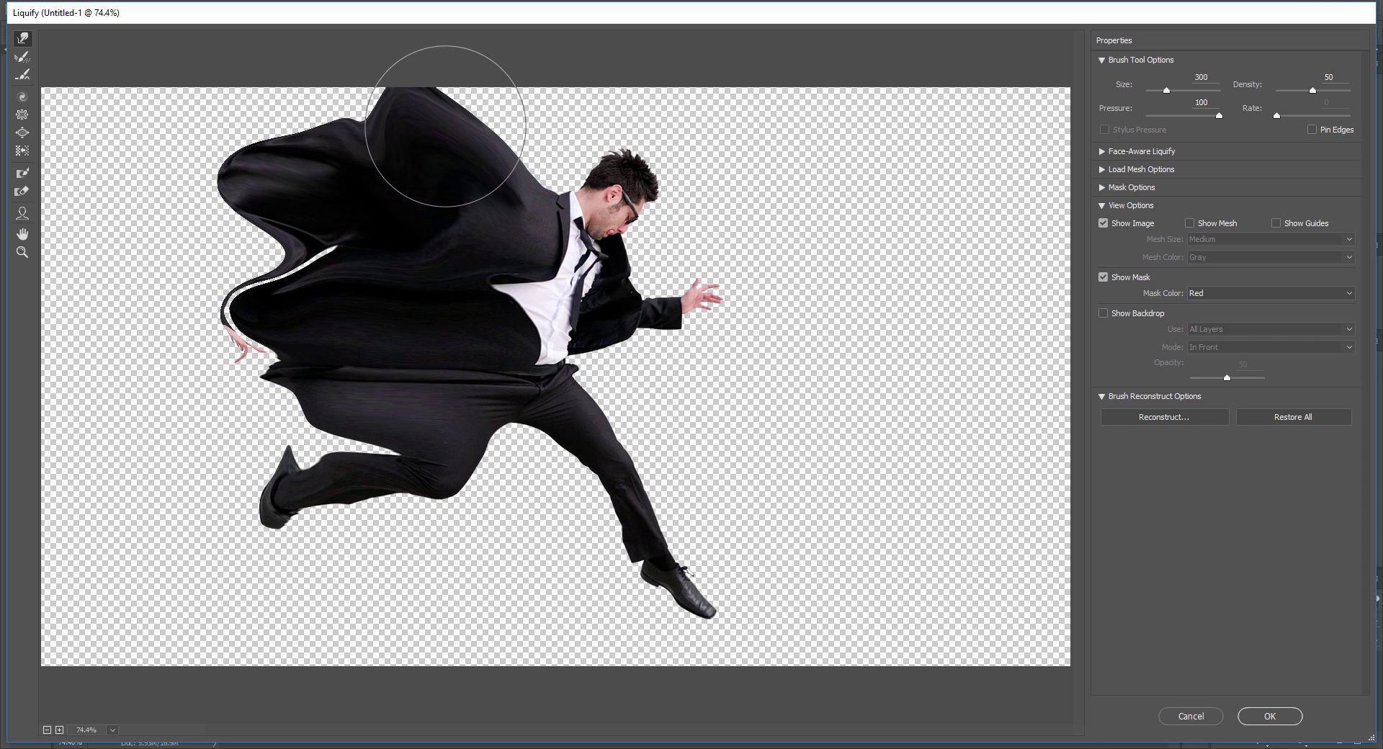
click(1269, 716)
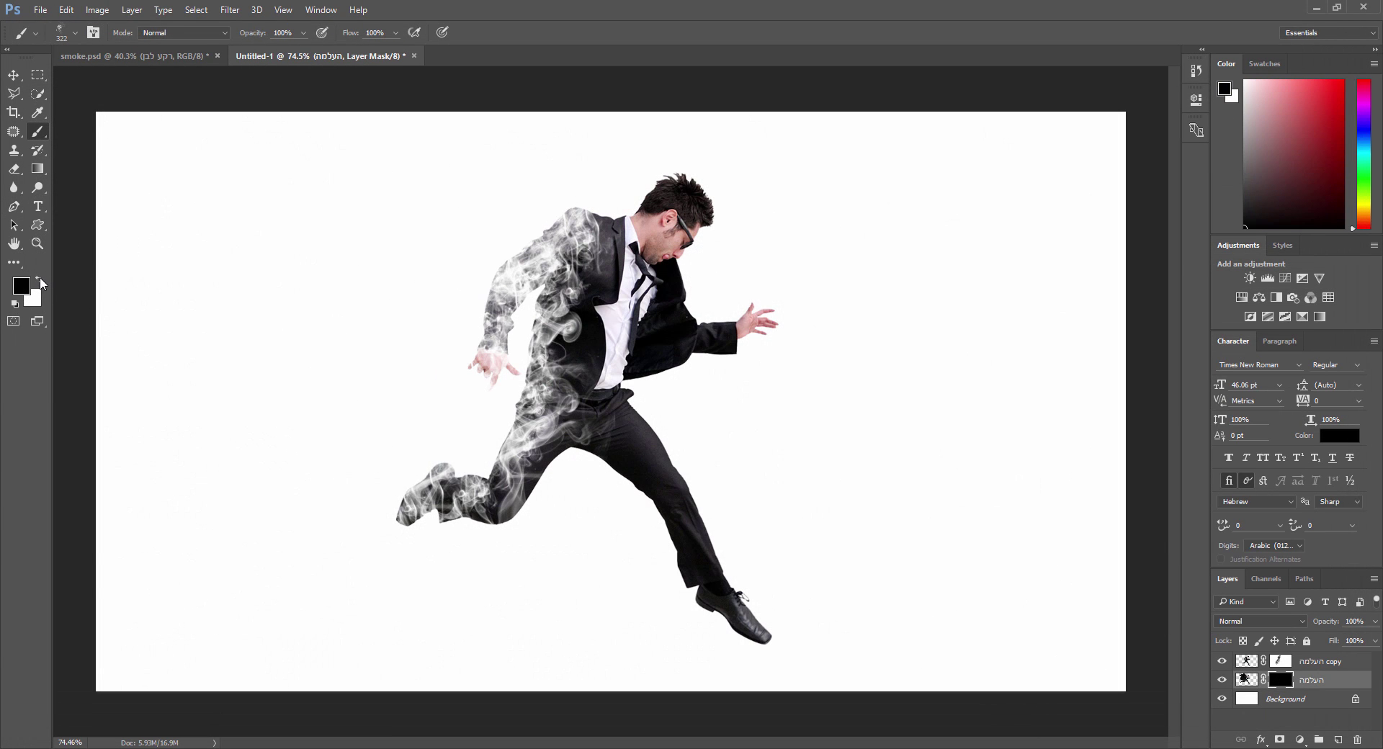
click(551, 248)
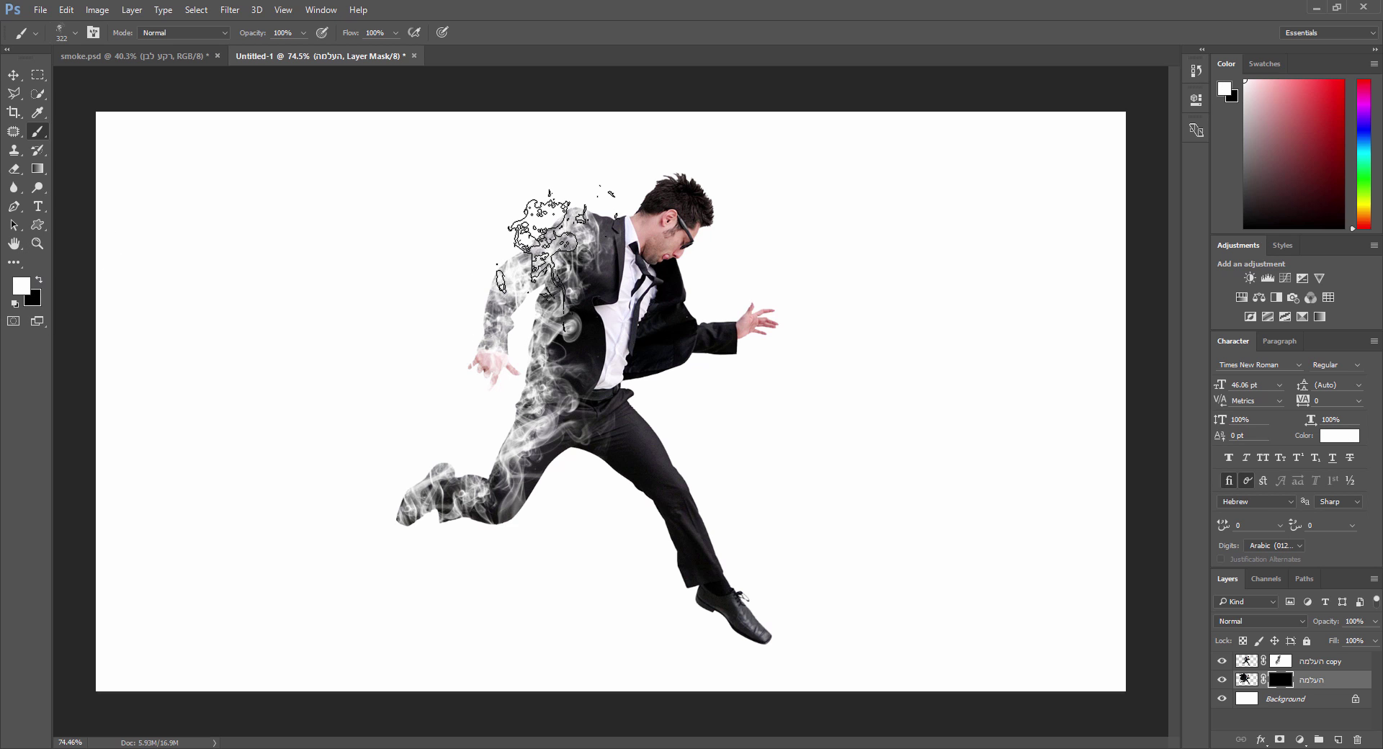
key(bracketright)
key(bracketright)
key(bracketright)
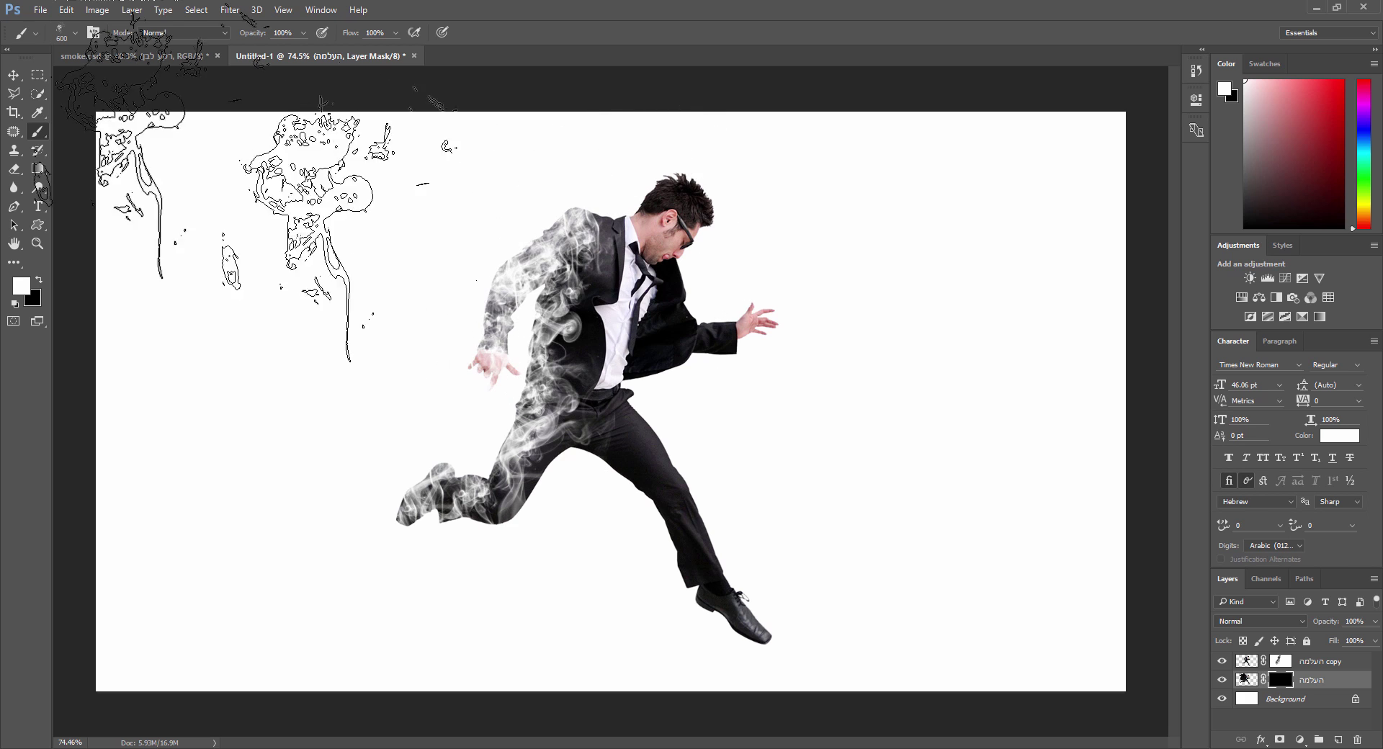
click(15, 76)
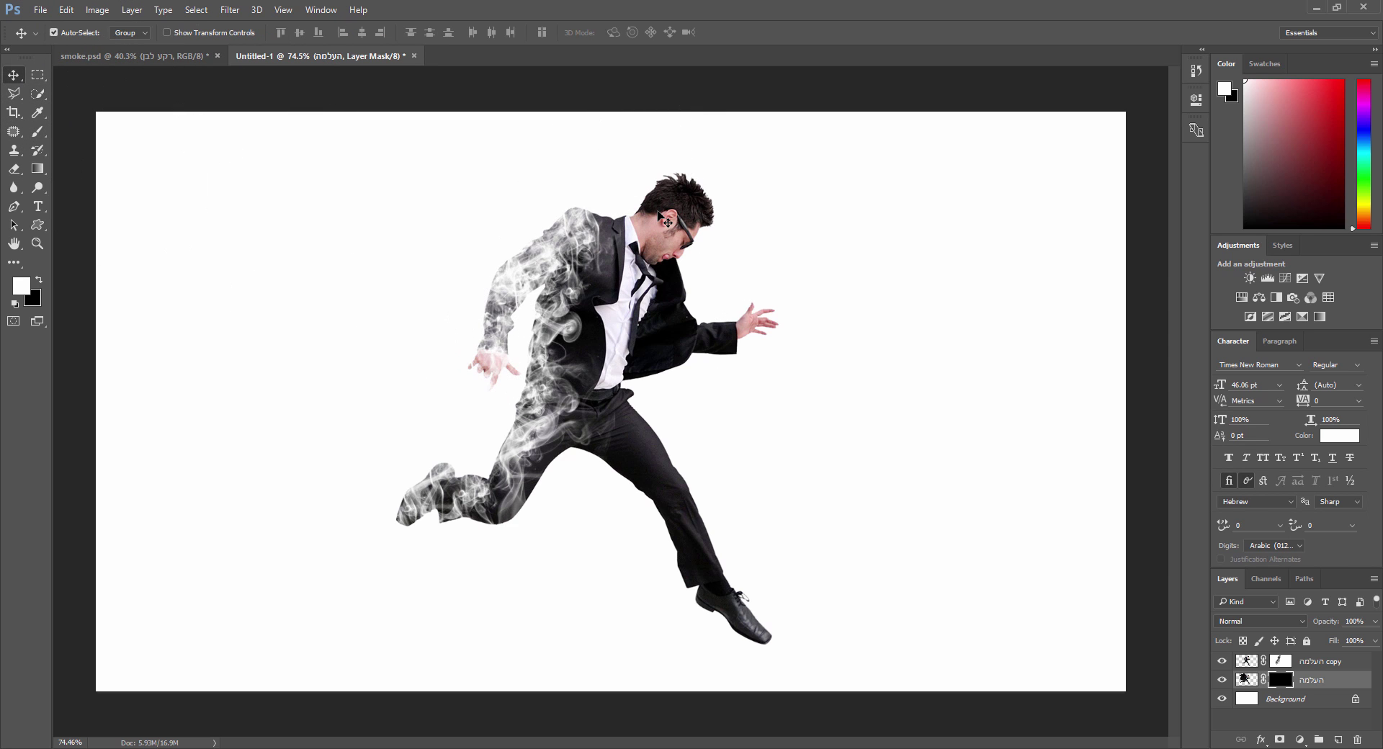
click(39, 134)
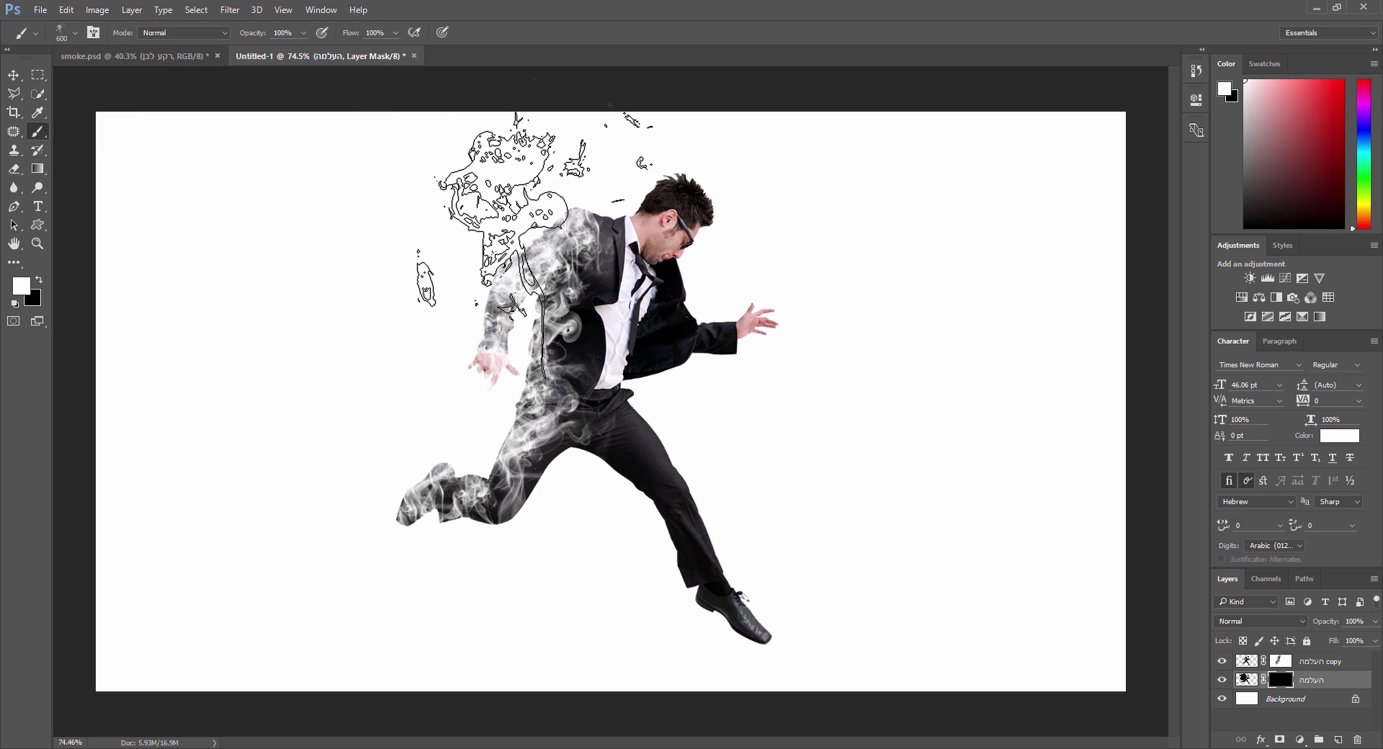
click(532, 238)
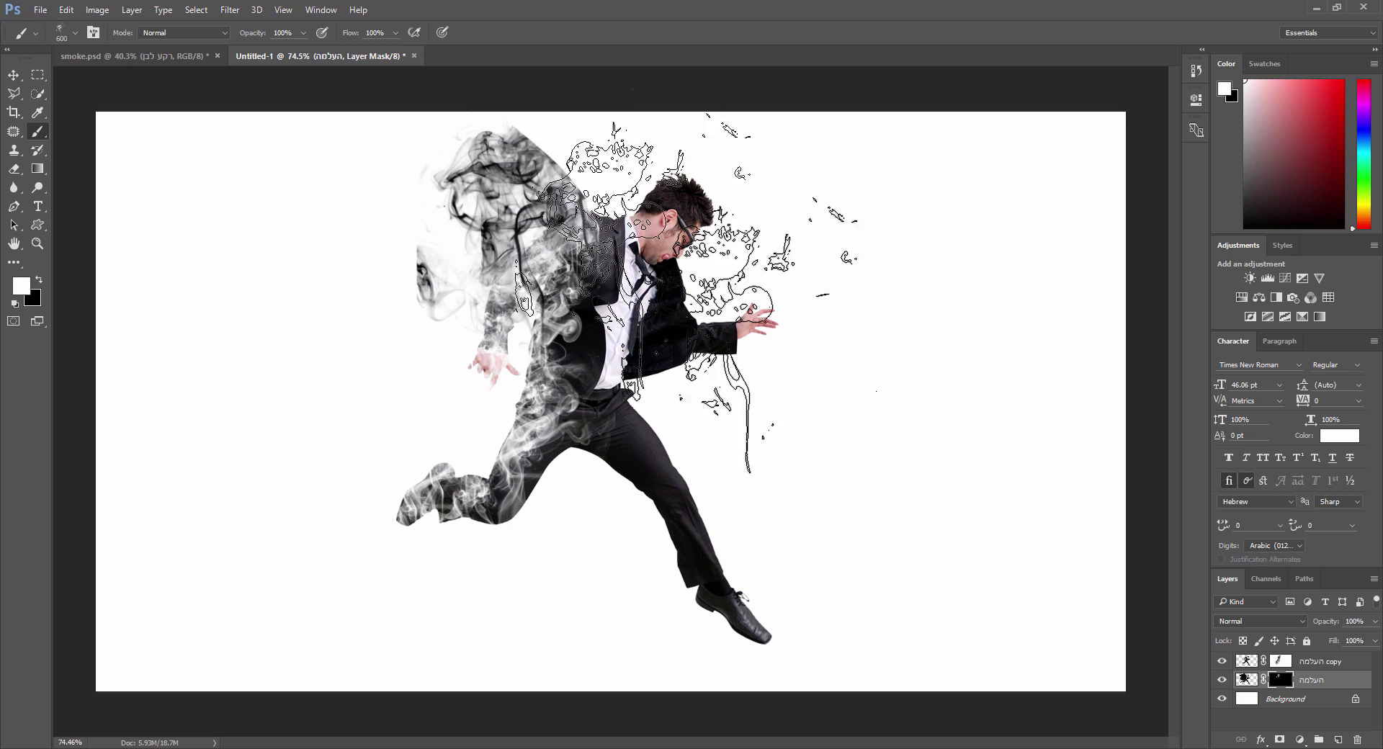
key(ctrl+z)
click(1246, 679)
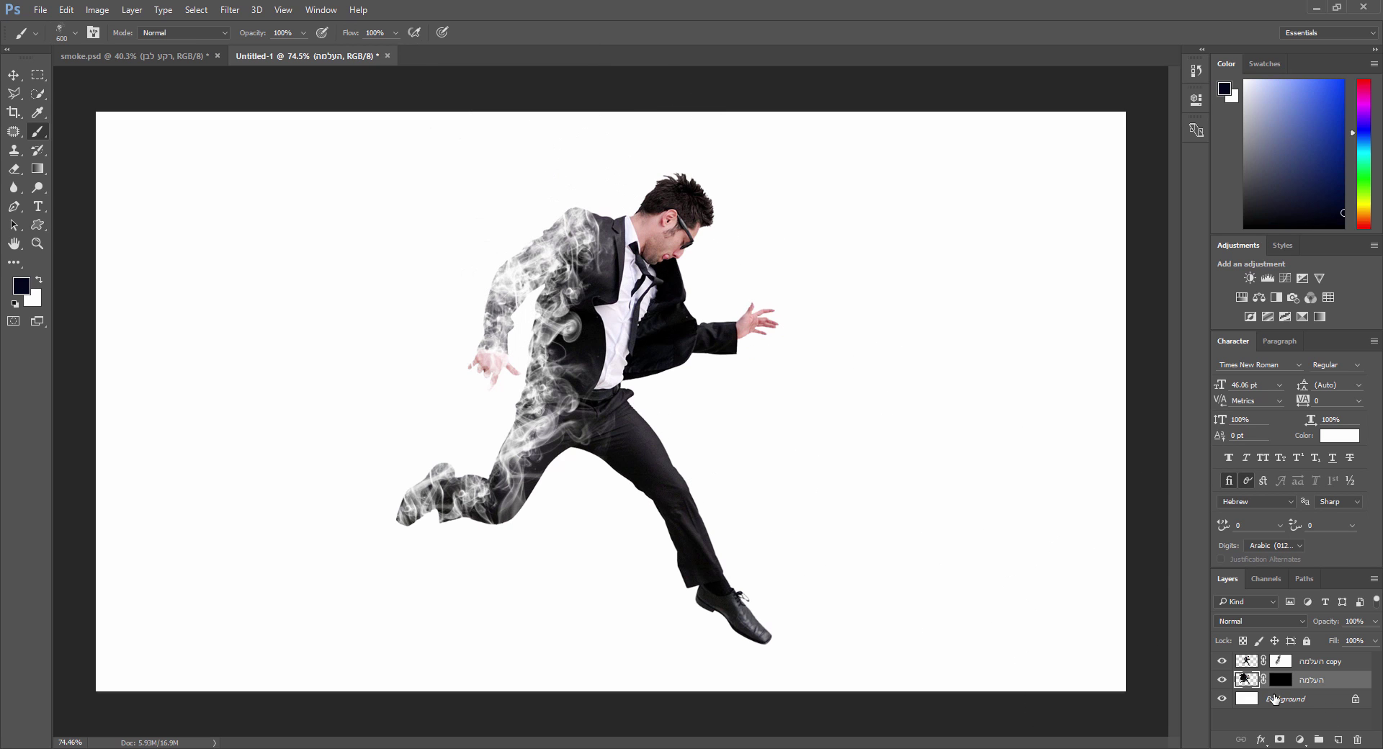
- Free-transform the layer, stretching it upward to about 109% height and sideways to about 114% width
key(v)
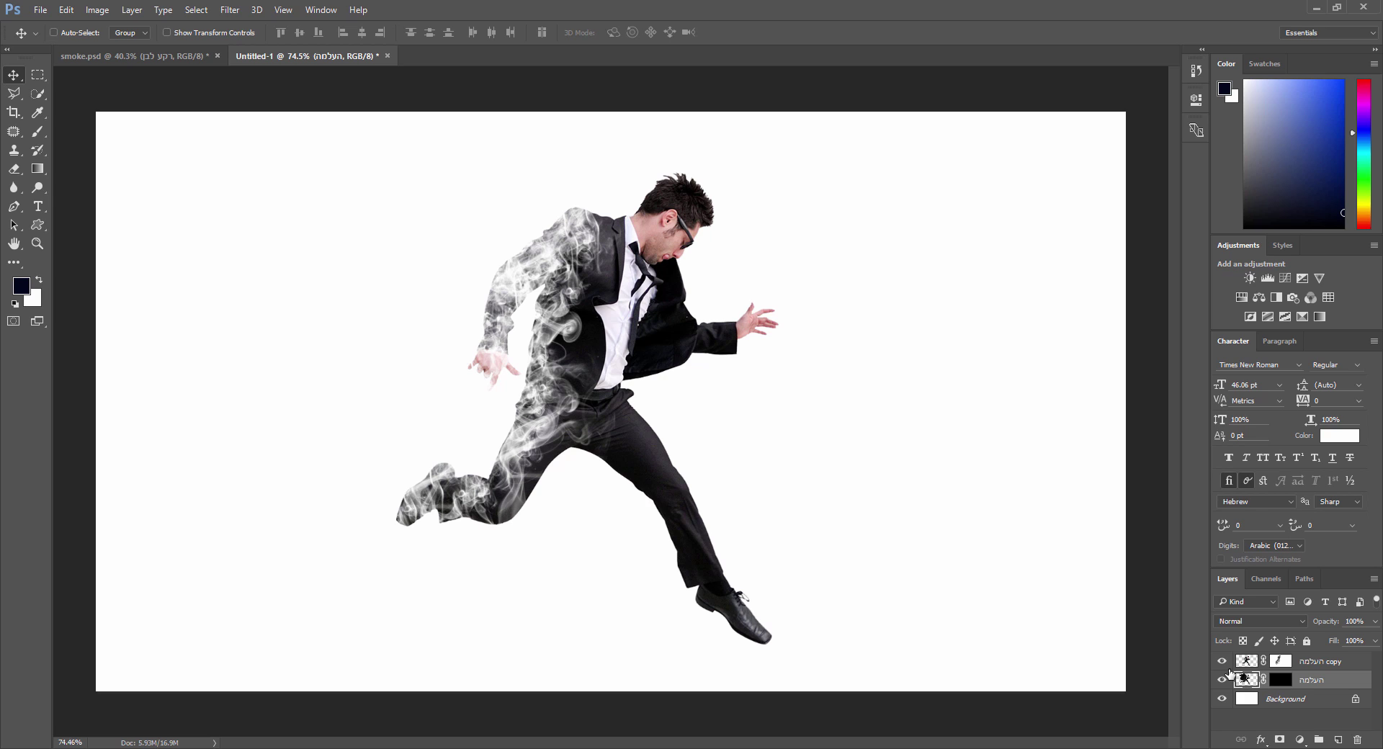
key(ctrl+t)
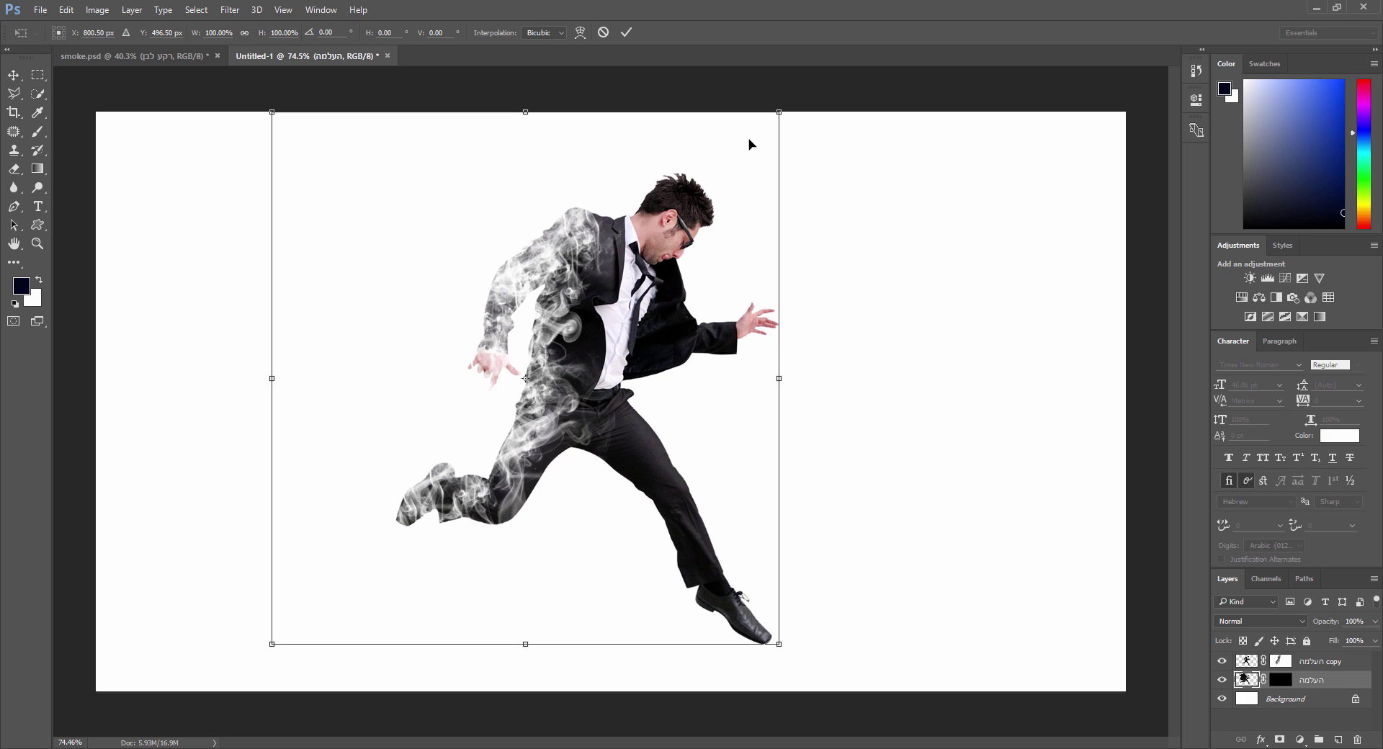
drag(525, 112, 527, 63)
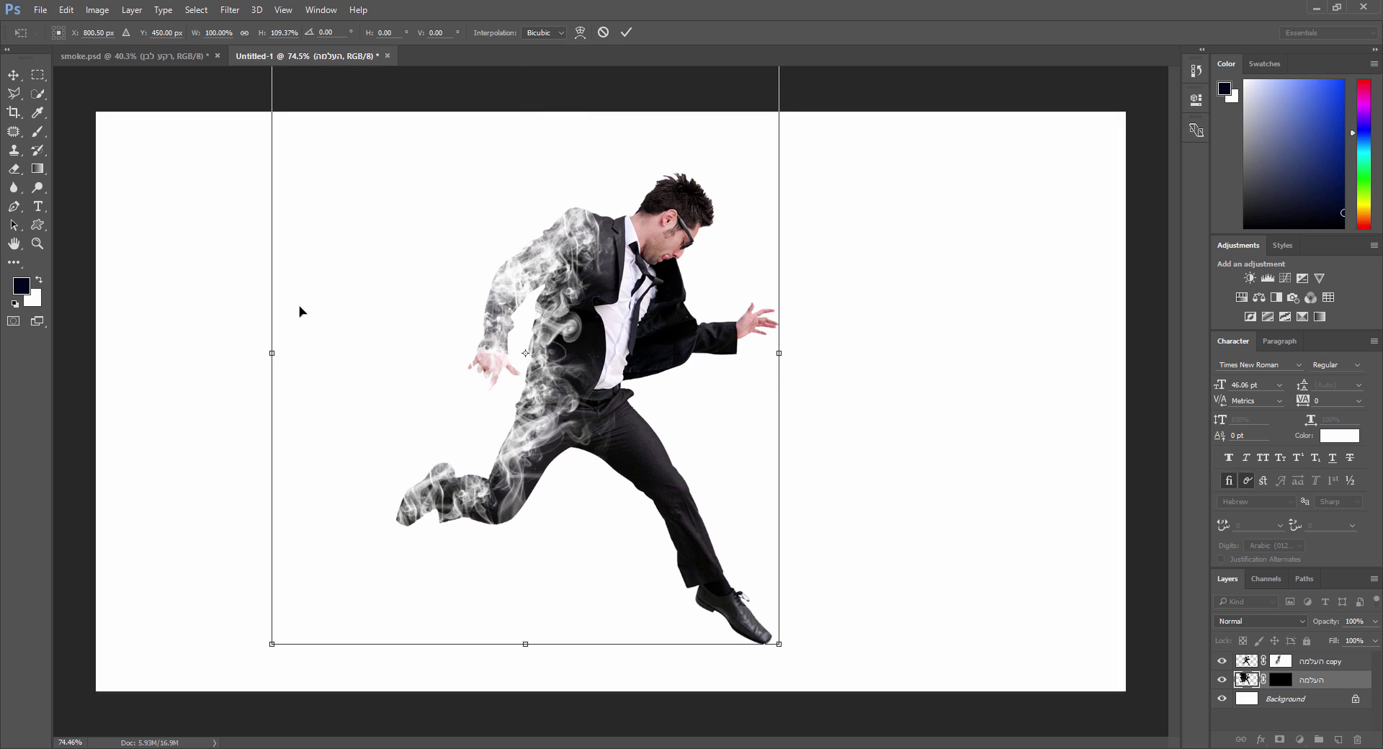
drag(271, 356, 225, 353)
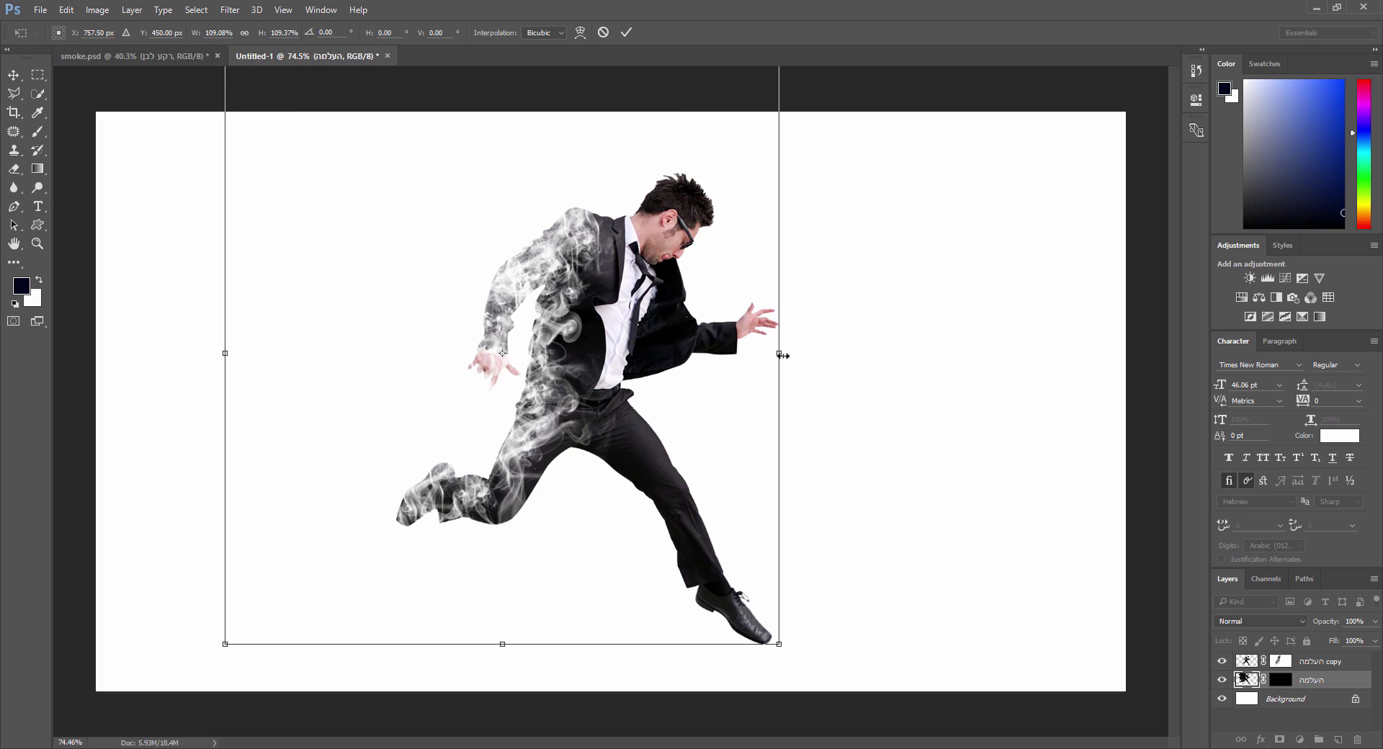
drag(782, 355, 805, 356)
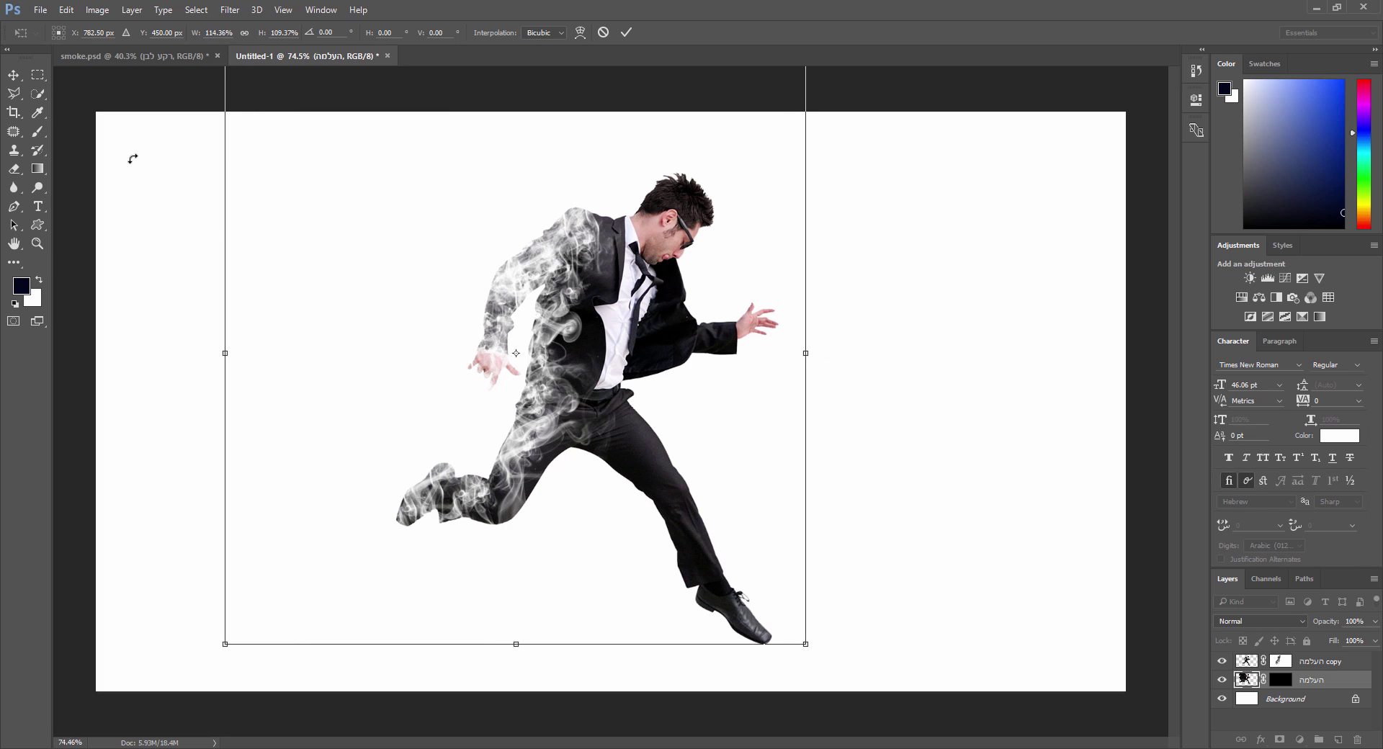
key(Return)
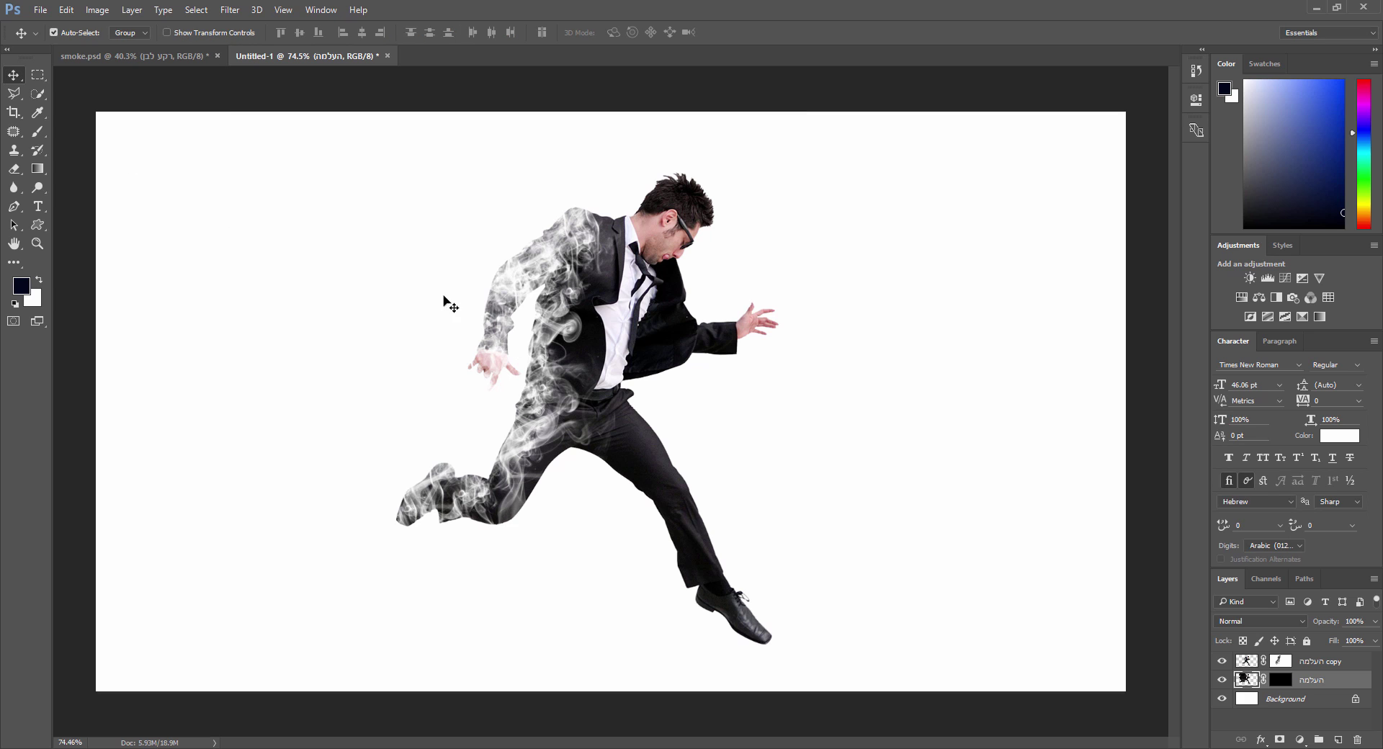
- Return to the smoke brush on the העלמה mask, switch to white, and stamp smoke at the upper left
click(39, 132)
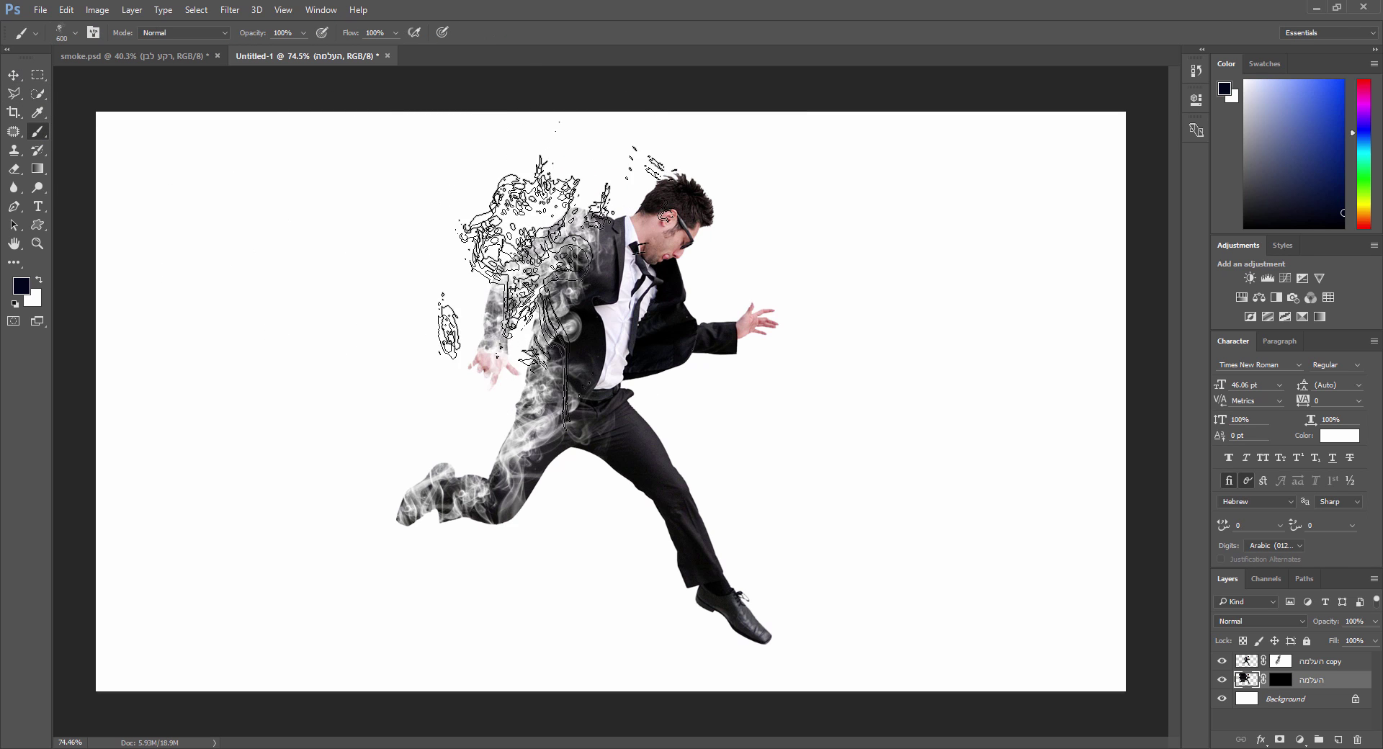
click(1278, 680)
key(x)
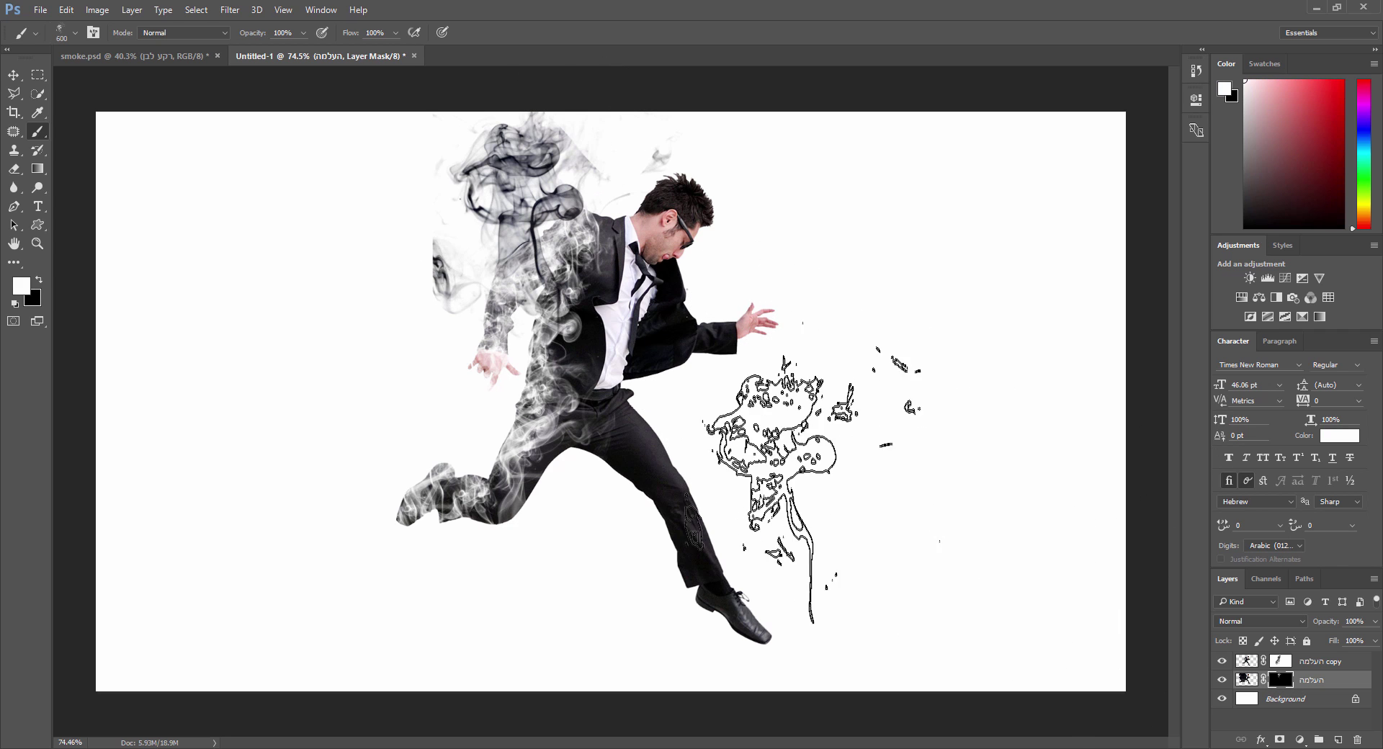
click(522, 291)
- Reduce the brush to 432 px and stamp two large smoke shapes near the shoulder
right_click(553, 241)
scroll(721, 634, down, 3)
scroll(720, 633, down, 2)
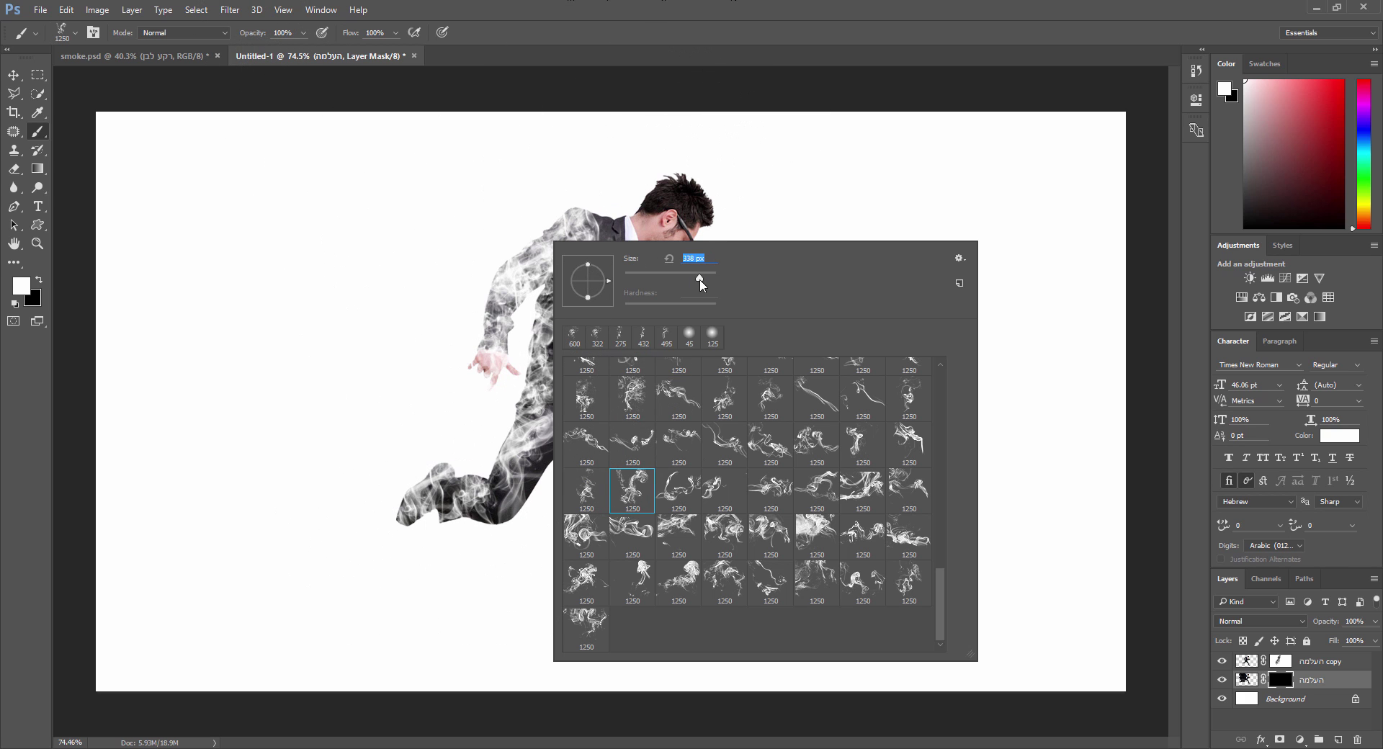
drag(691, 282, 702, 278)
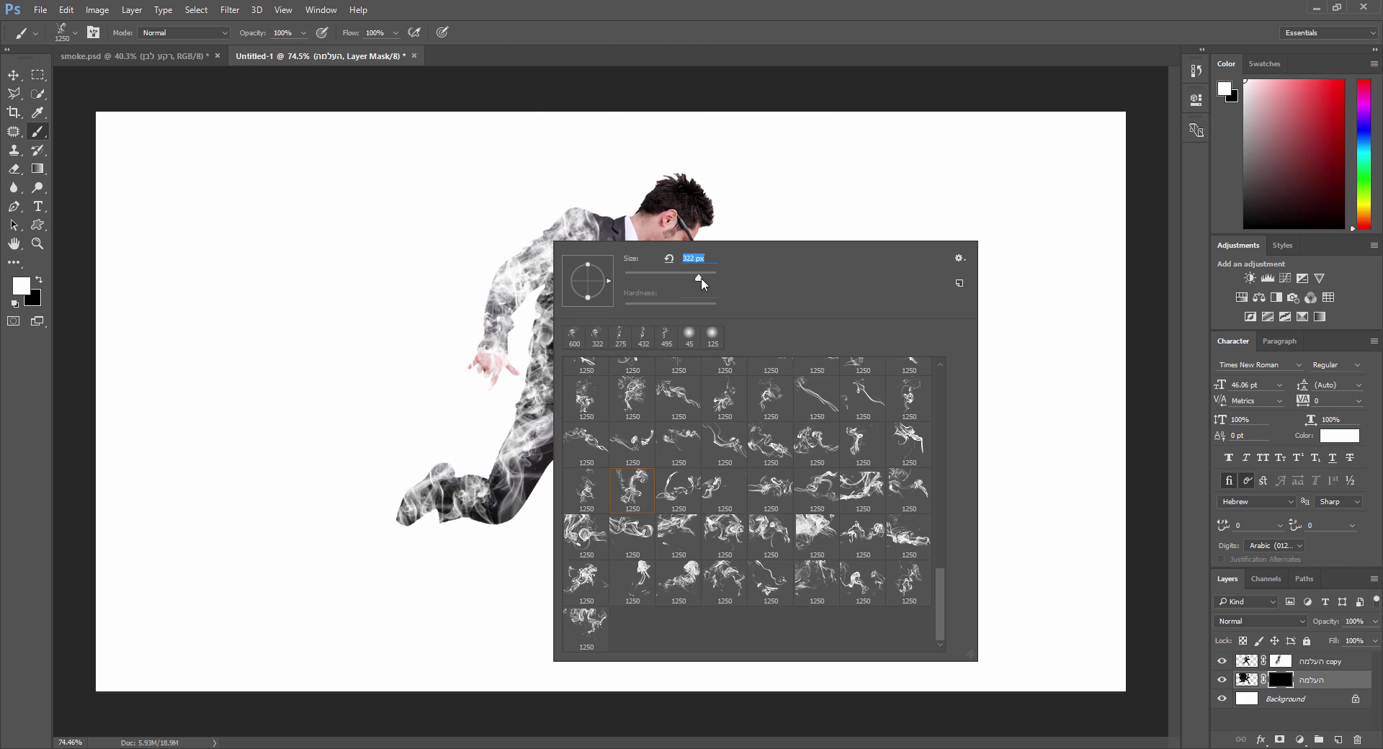
click(584, 58)
click(514, 285)
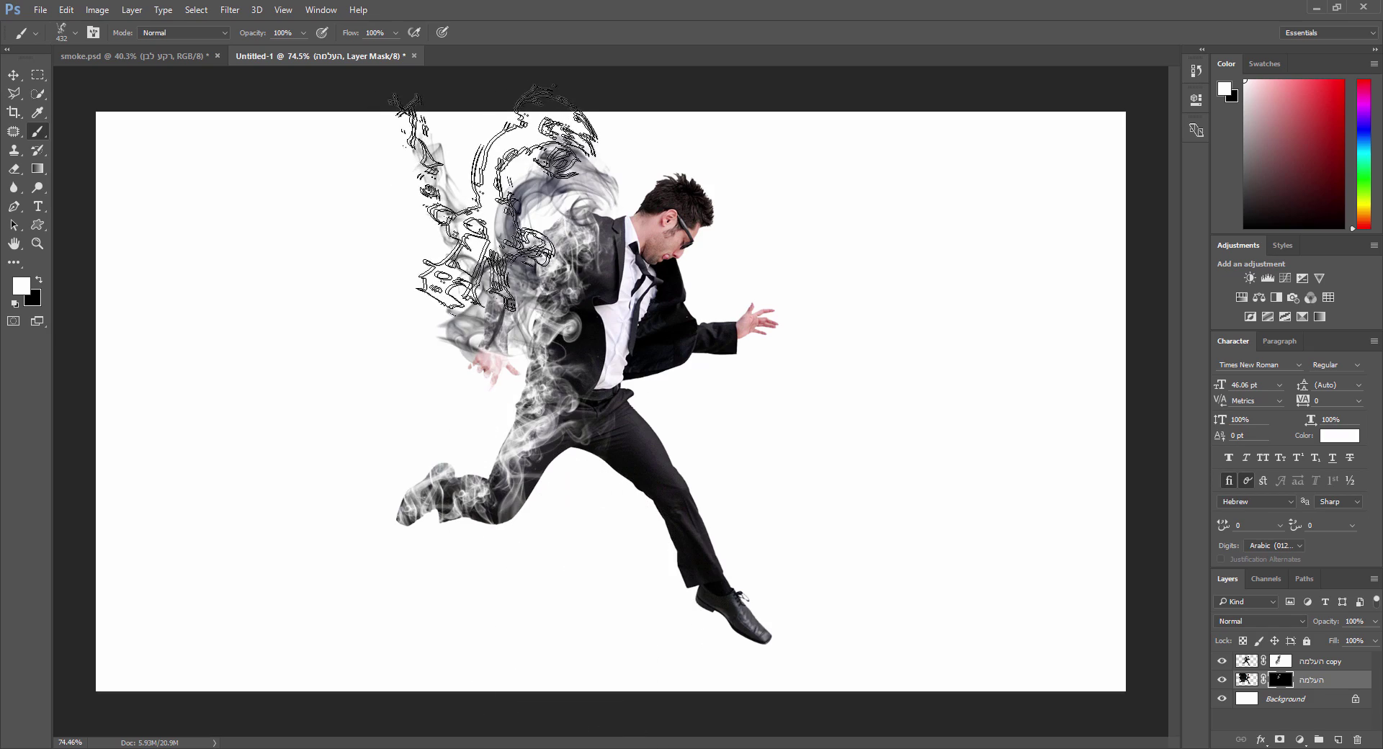
click(538, 245)
- Stamp smoke at the upper left, enlarge the brush to 511 px, and thicken smoke over chest and shoulder
right_click(544, 245)
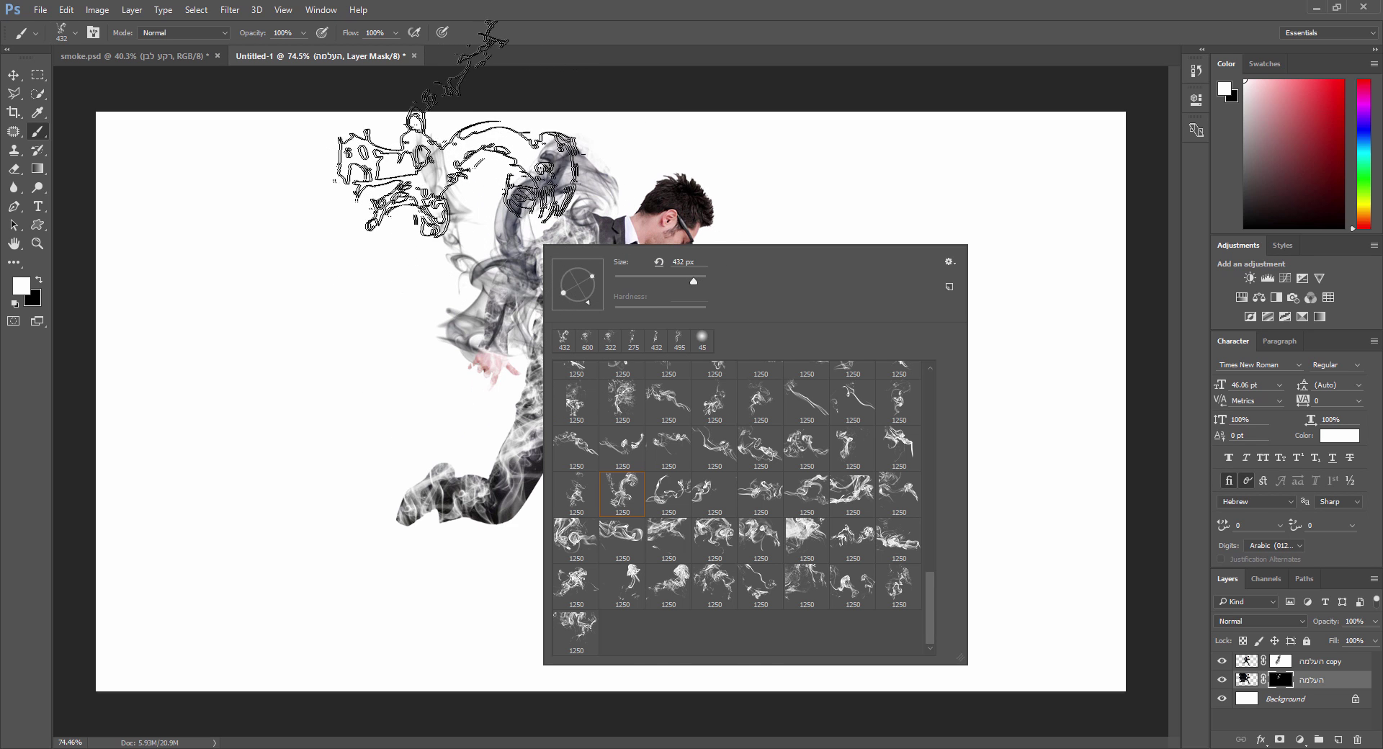
click(461, 130)
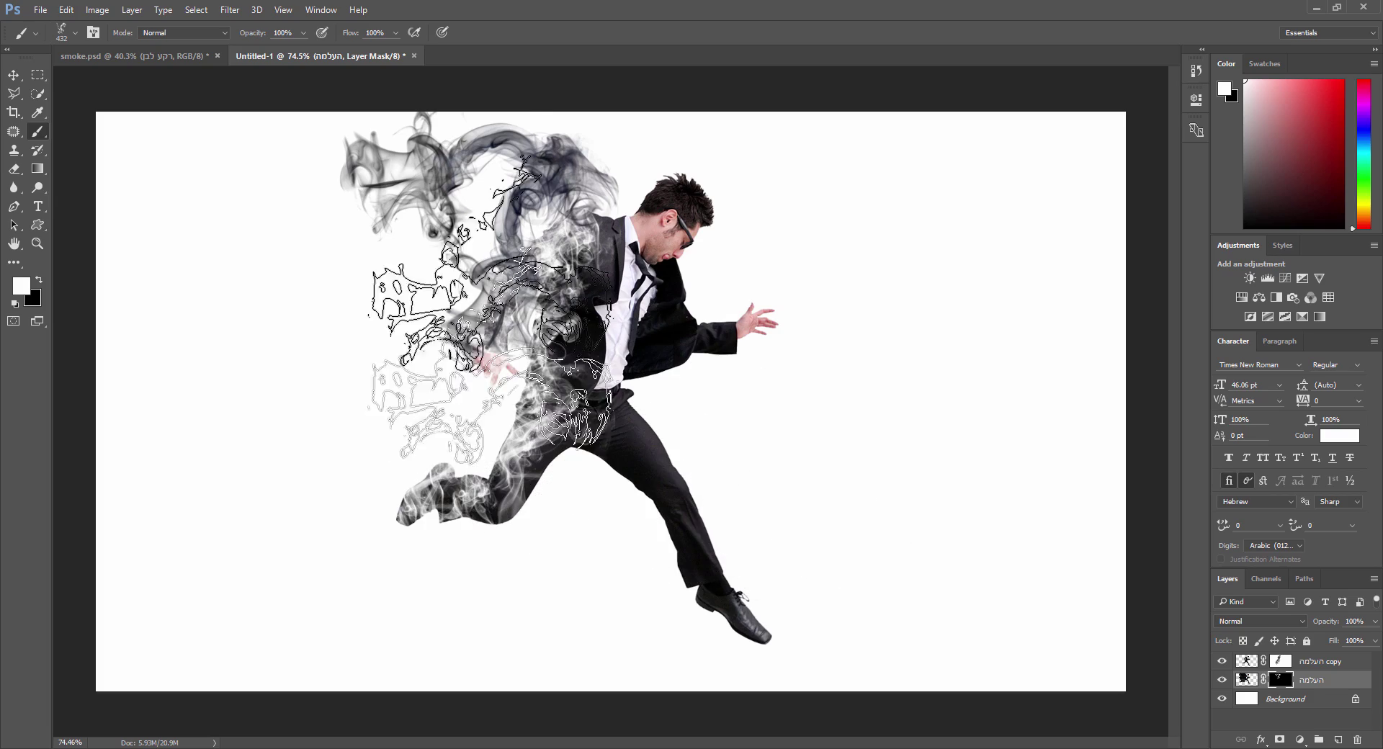
click(497, 232)
key(period)
key(period)
key(period)
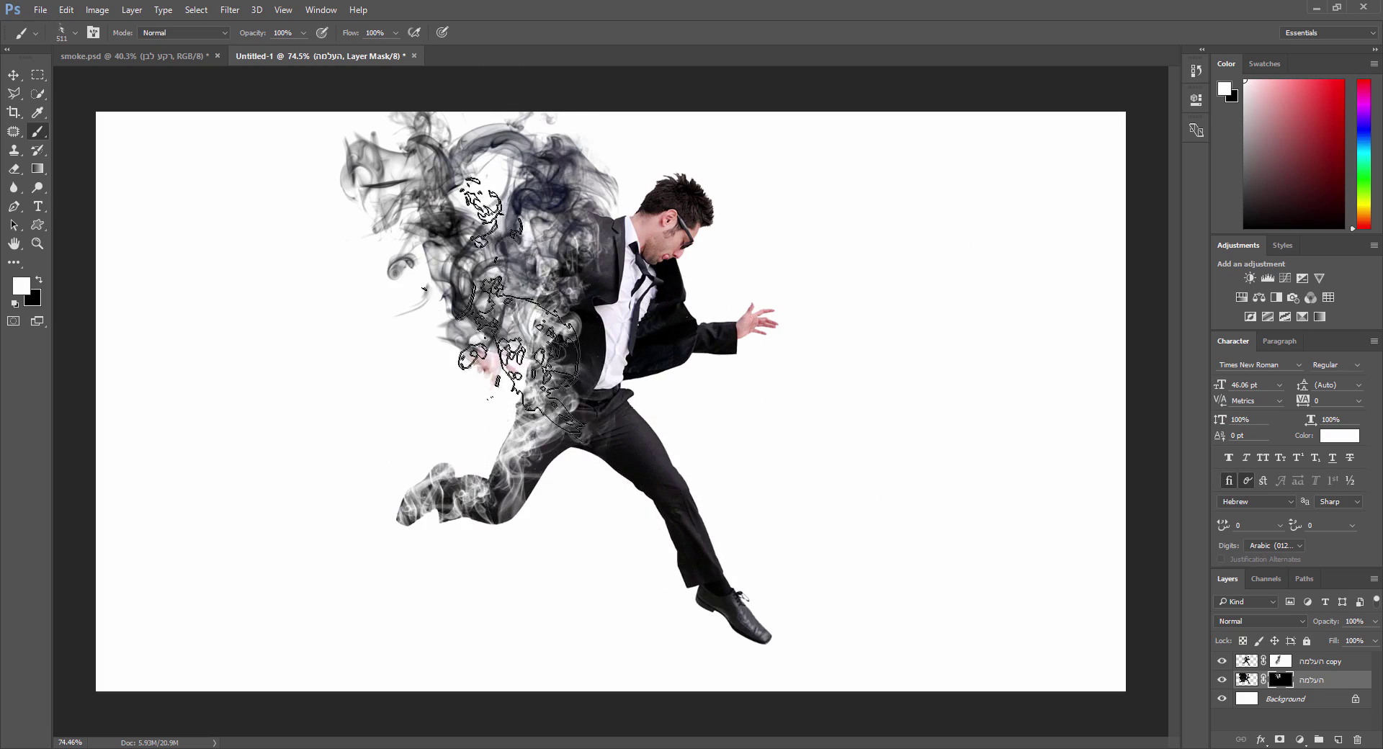
click(519, 308)
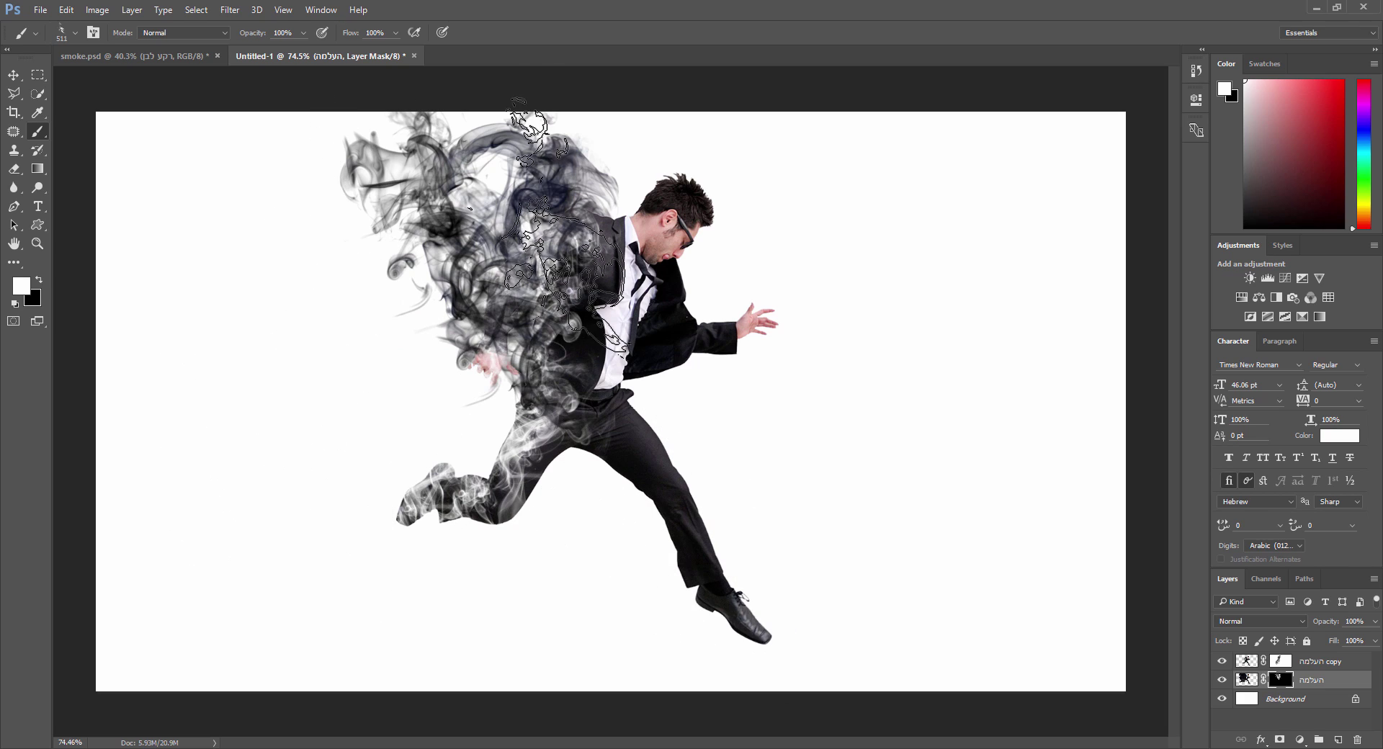
click(566, 224)
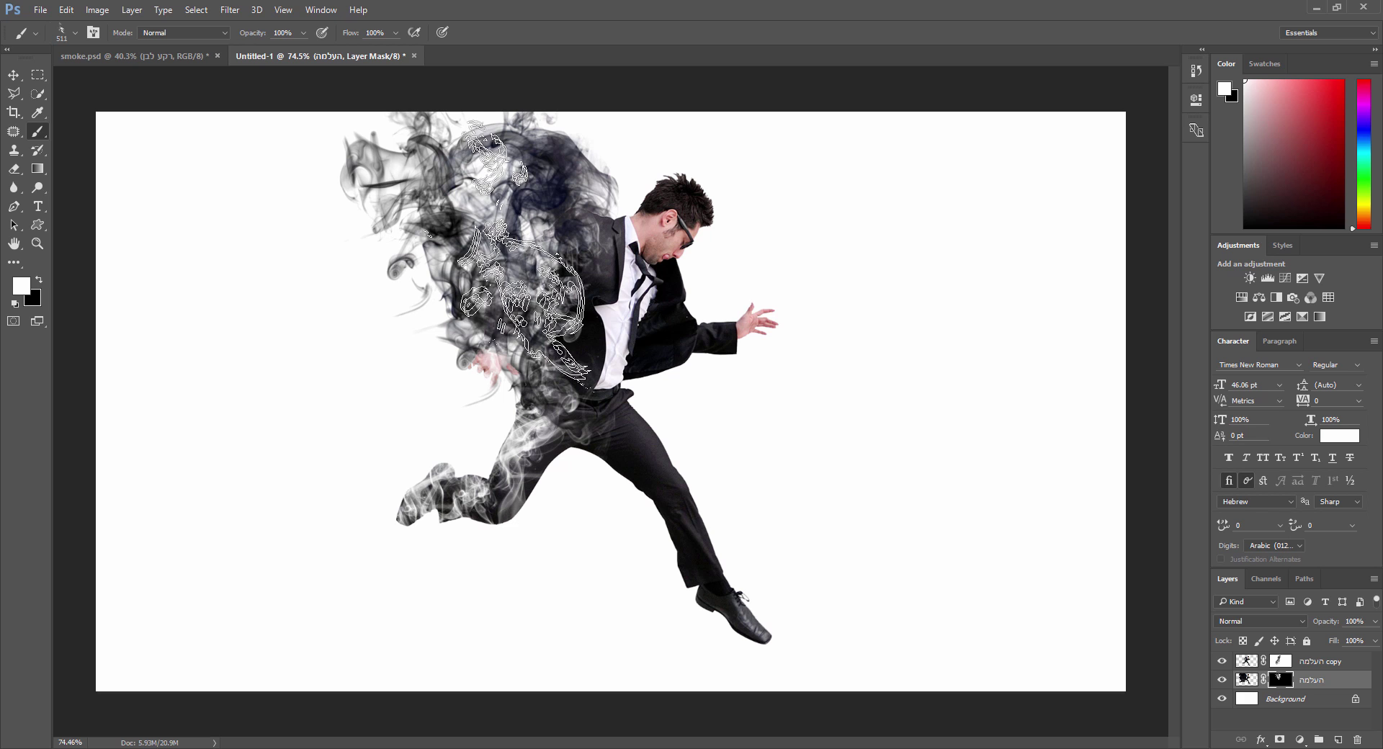
- Choose a different smoke brush shape and paint a wisp trailing left of the man's waist
right_click(666, 317)
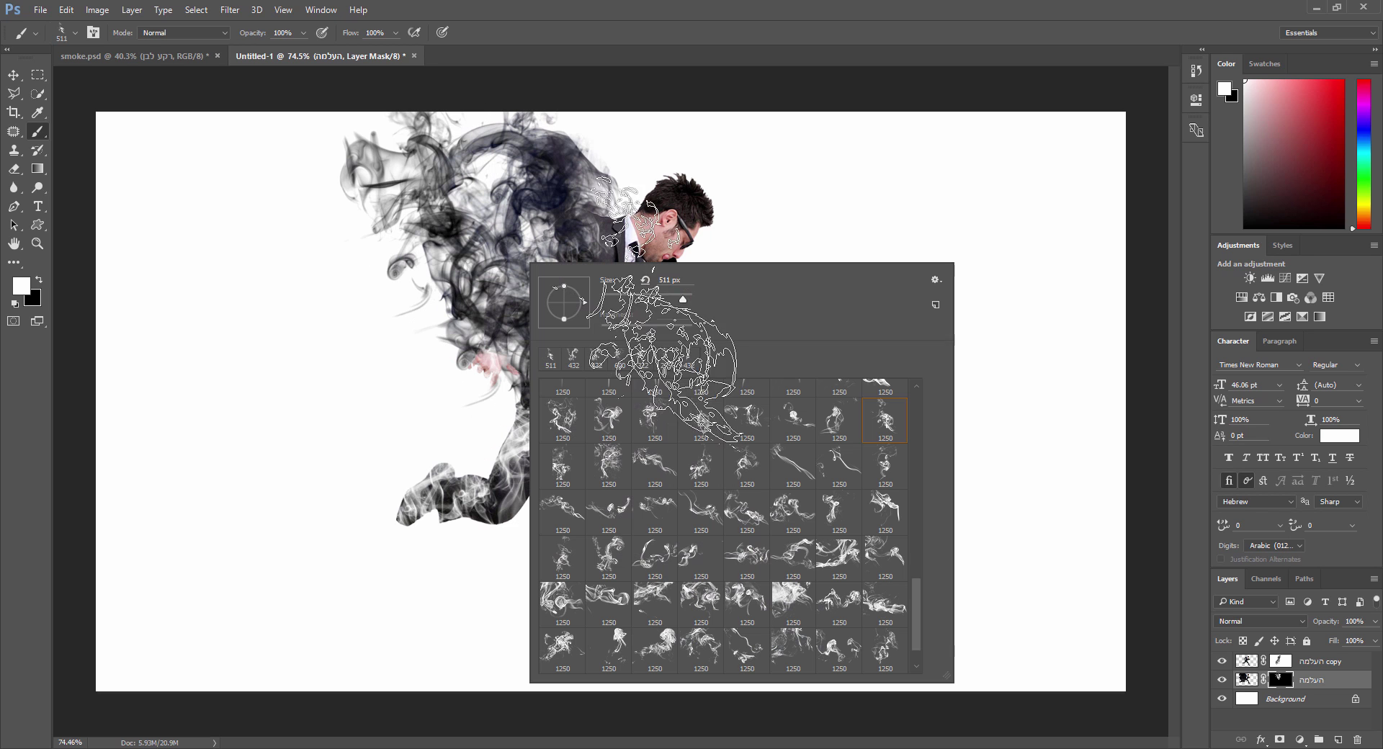
scroll(729, 540, down, 1)
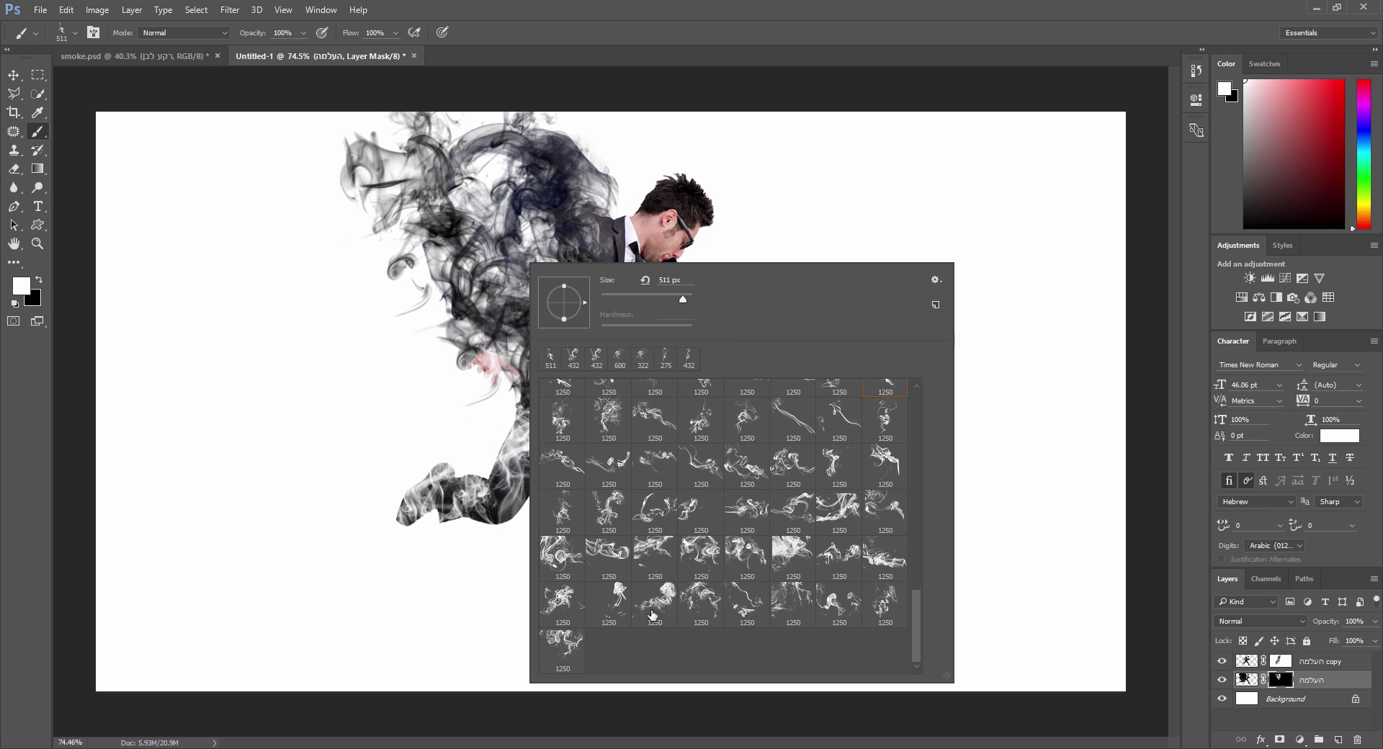
scroll(690, 584, up, 1)
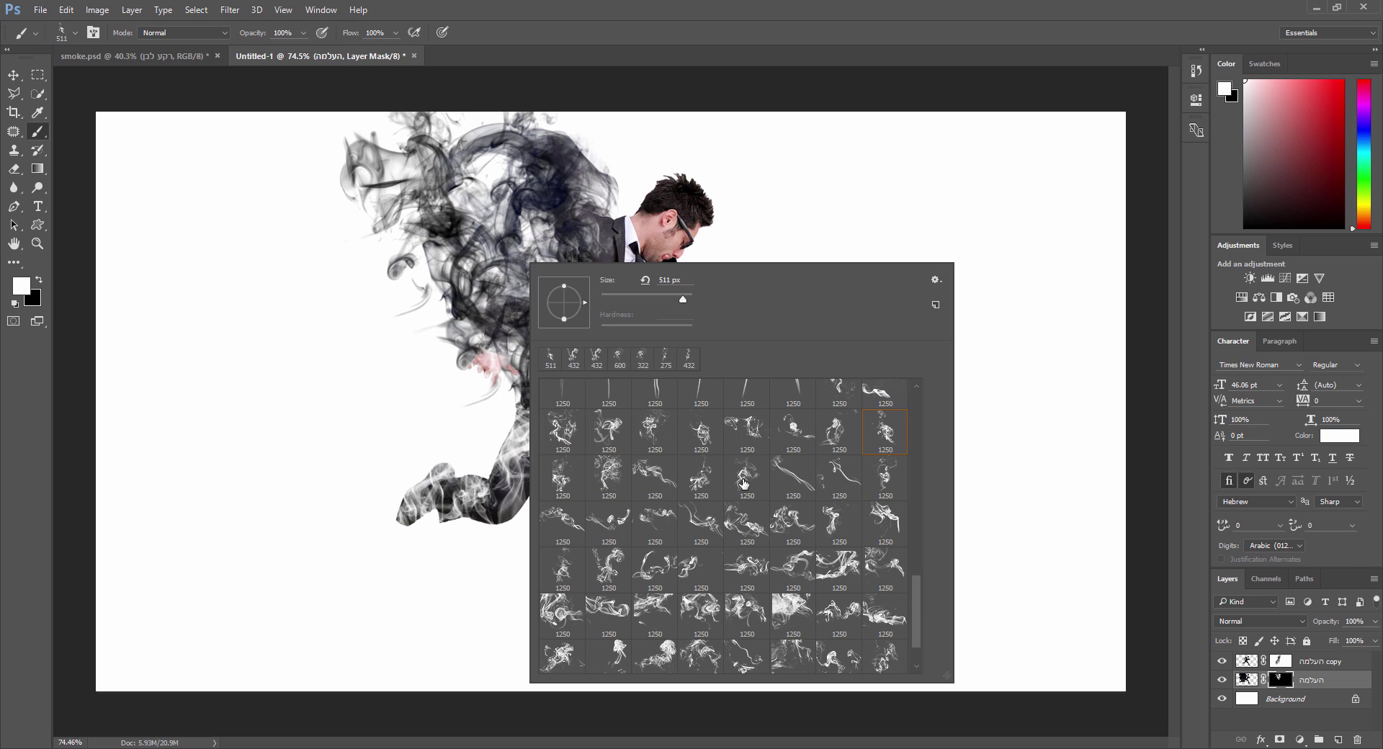
double_click(791, 450)
right_click(578, 371)
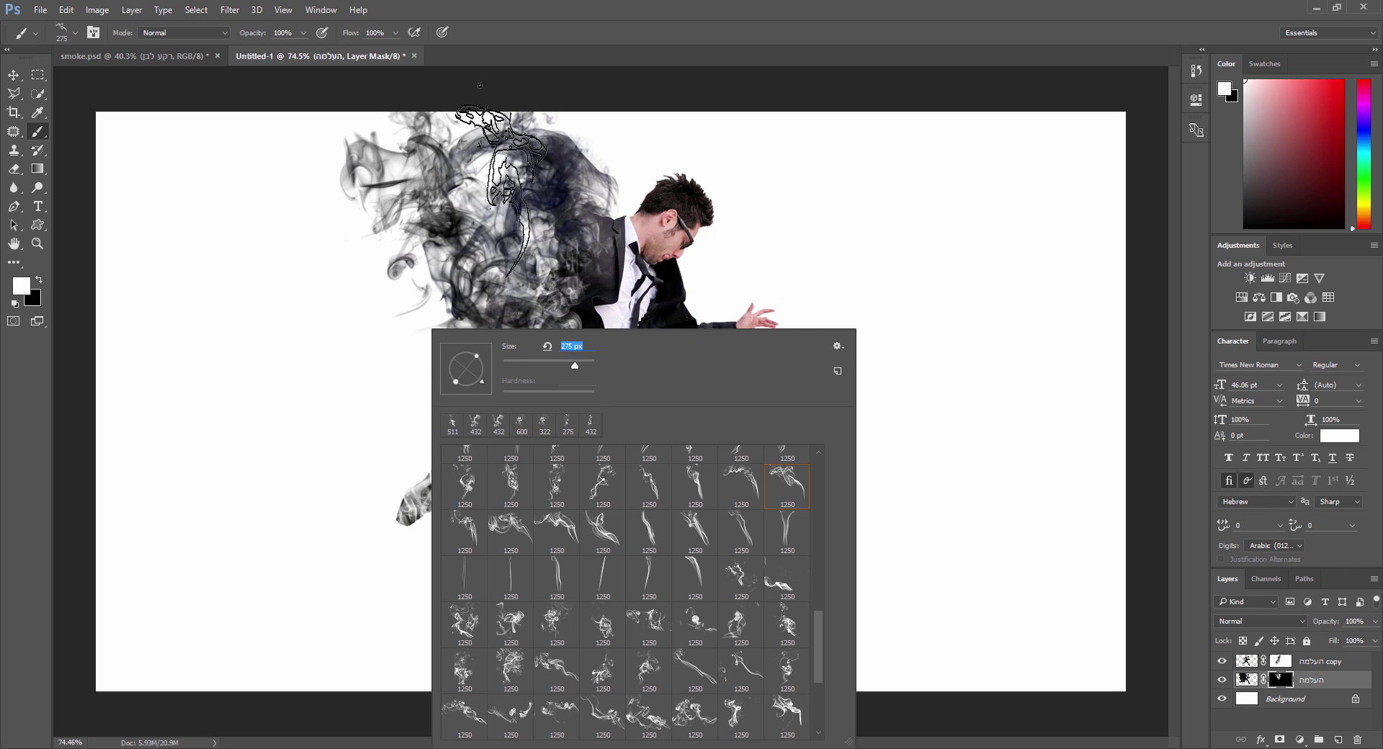
key(Return)
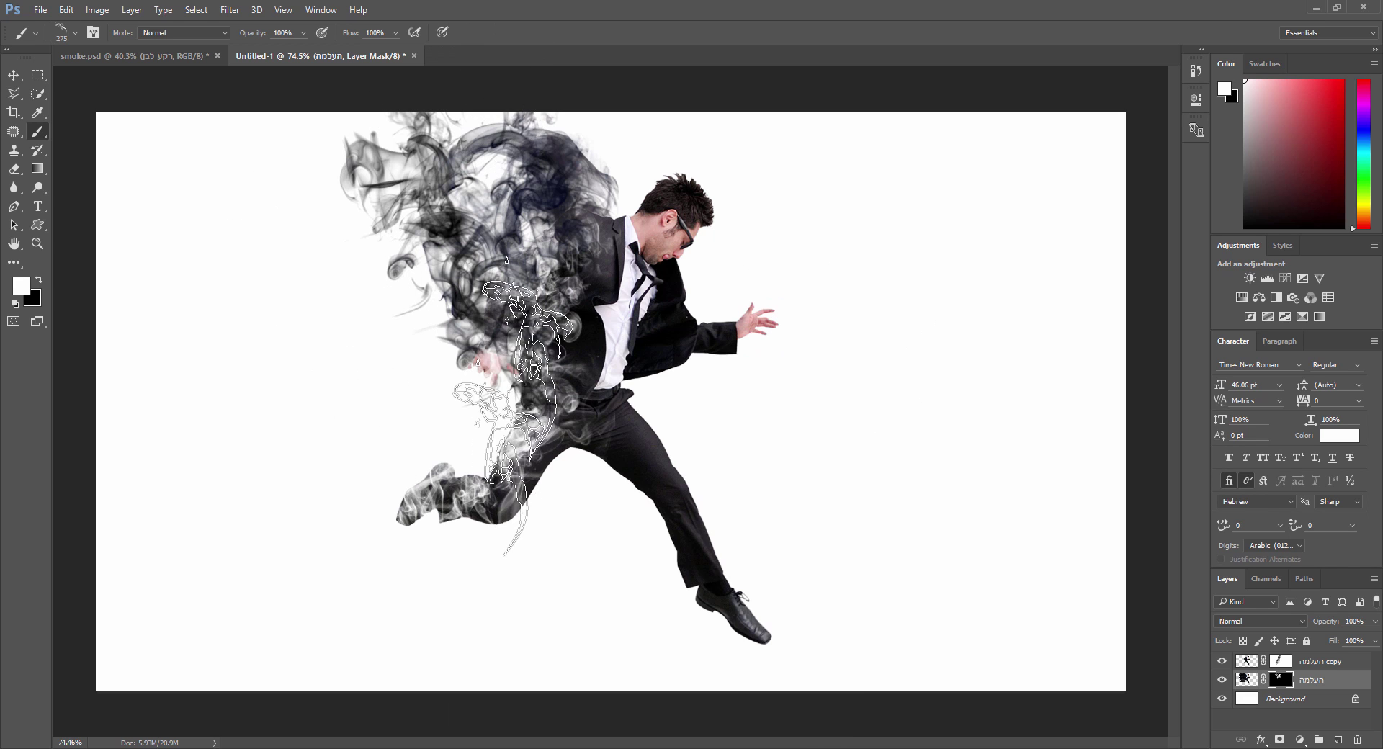
click(402, 391)
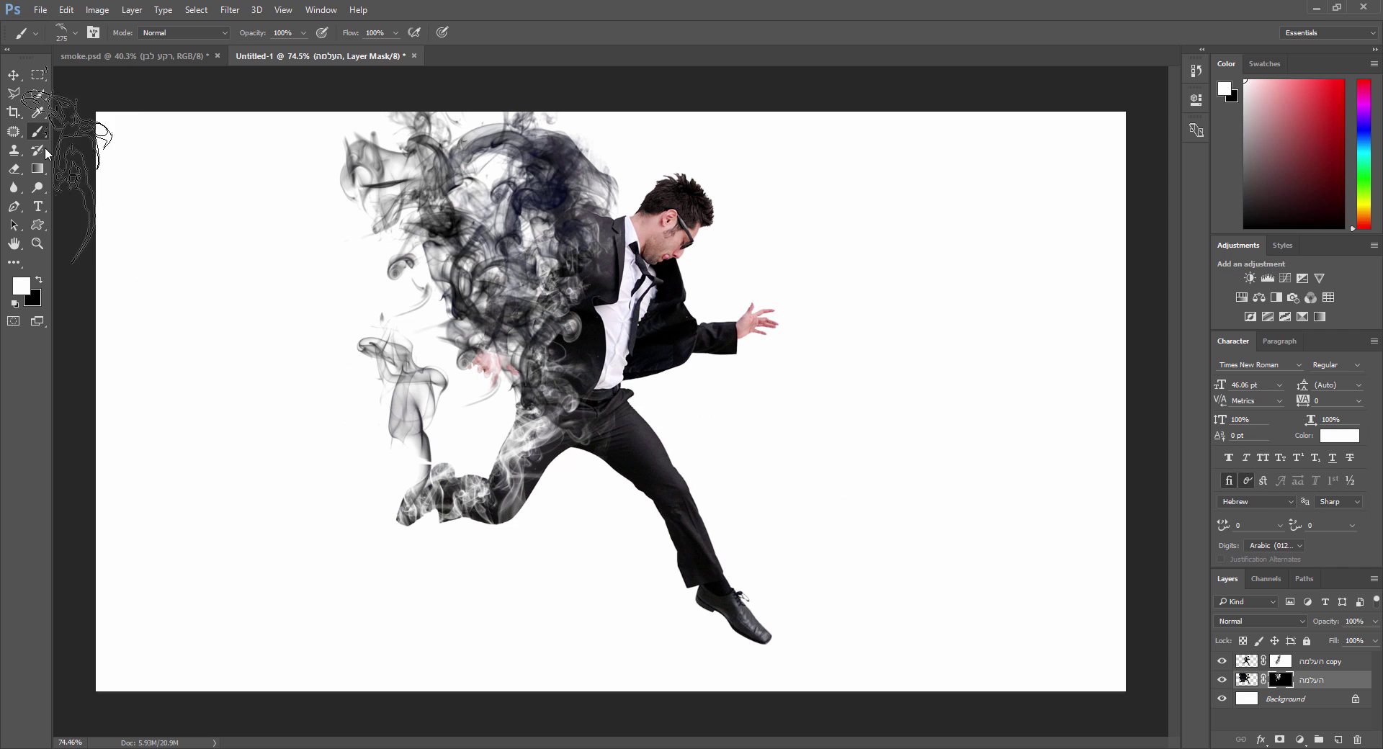
- Extend the canvas upward with the Crop tool, apply it, and zoom out
click(13, 111)
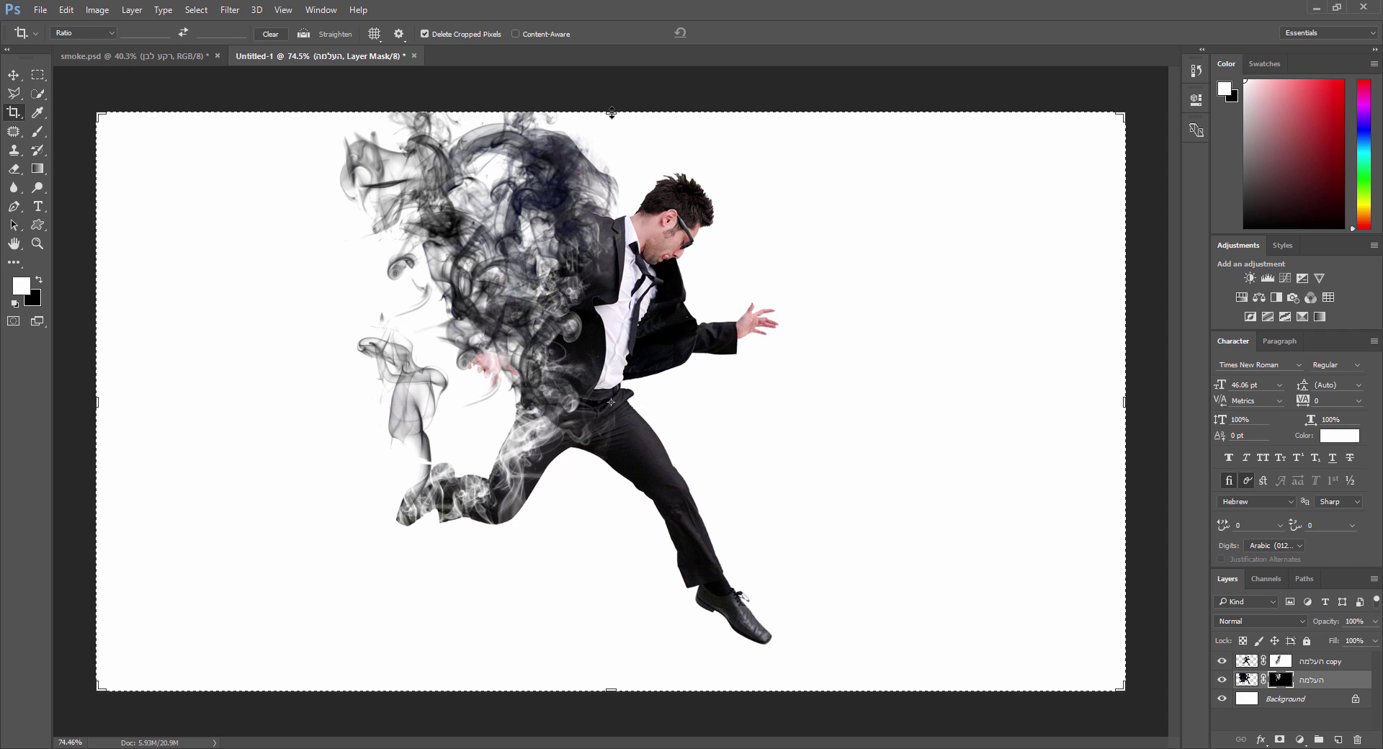
drag(613, 113, 613, 82)
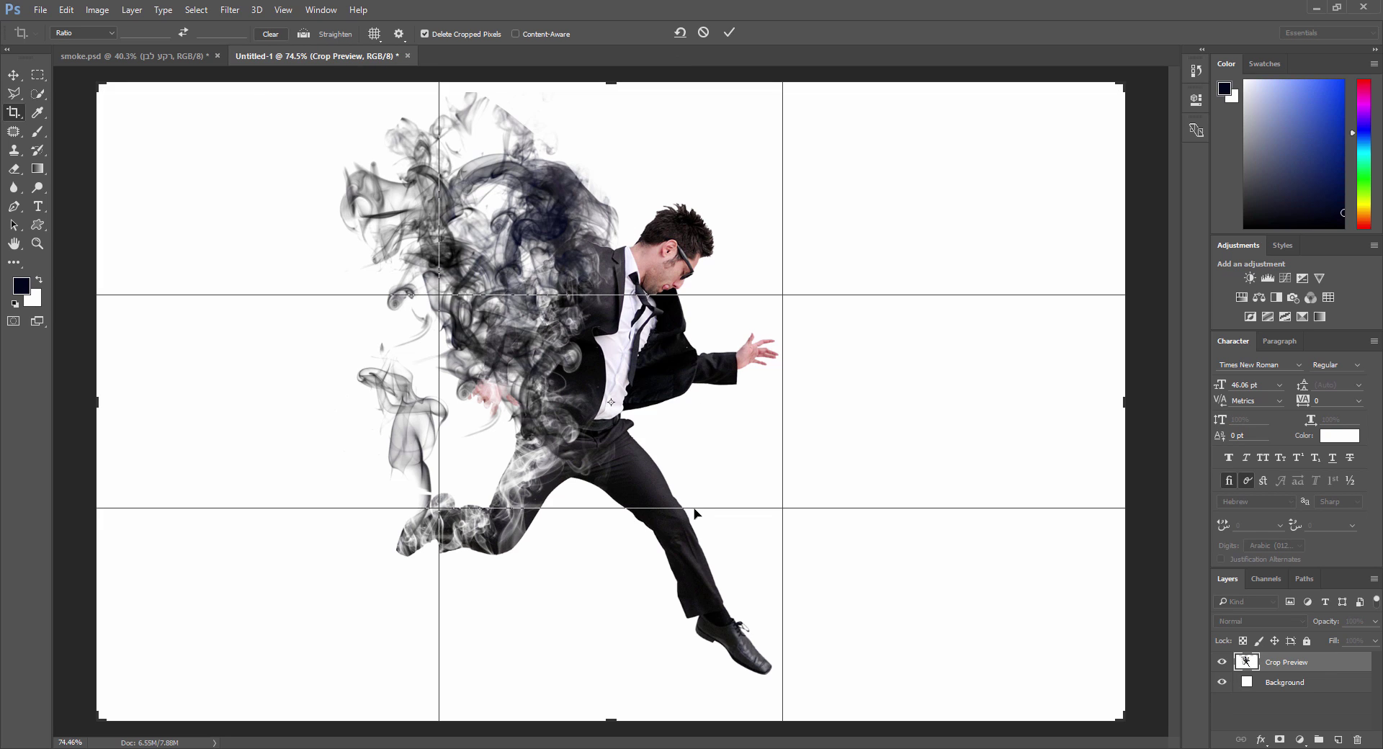
key(Return)
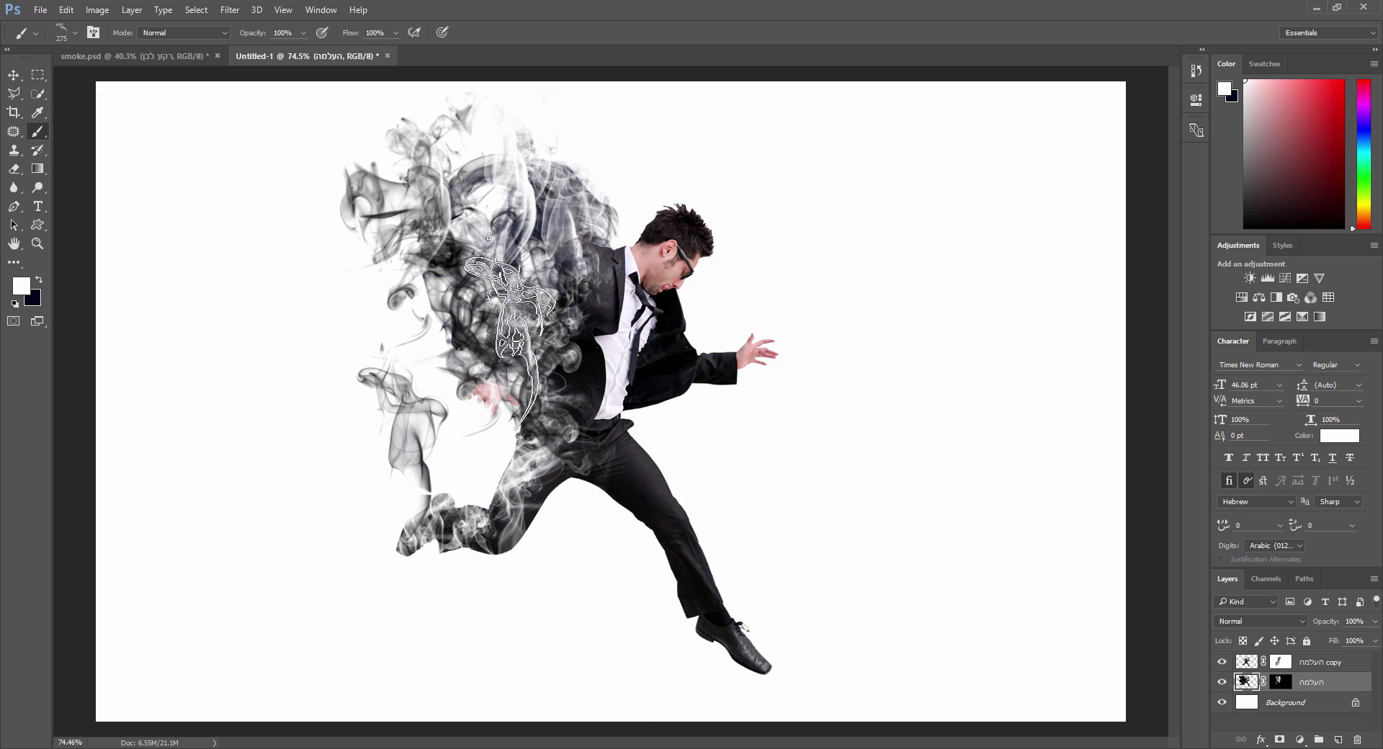
scroll(619, 425, down, 2)
scroll(619, 425, down, 1)
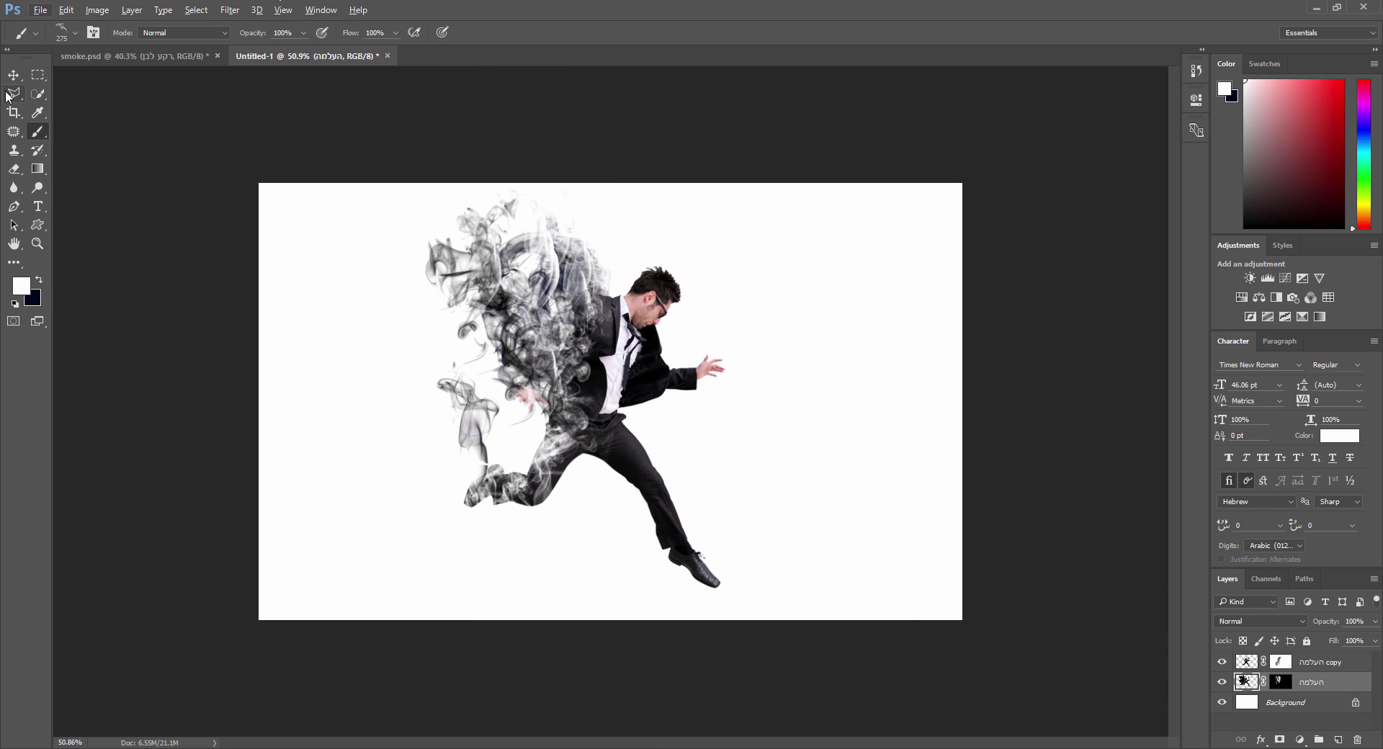
- Drag the wall and floor layer from smoke.psd into Untitled-1, position it, and pull the crop top up
click(173, 57)
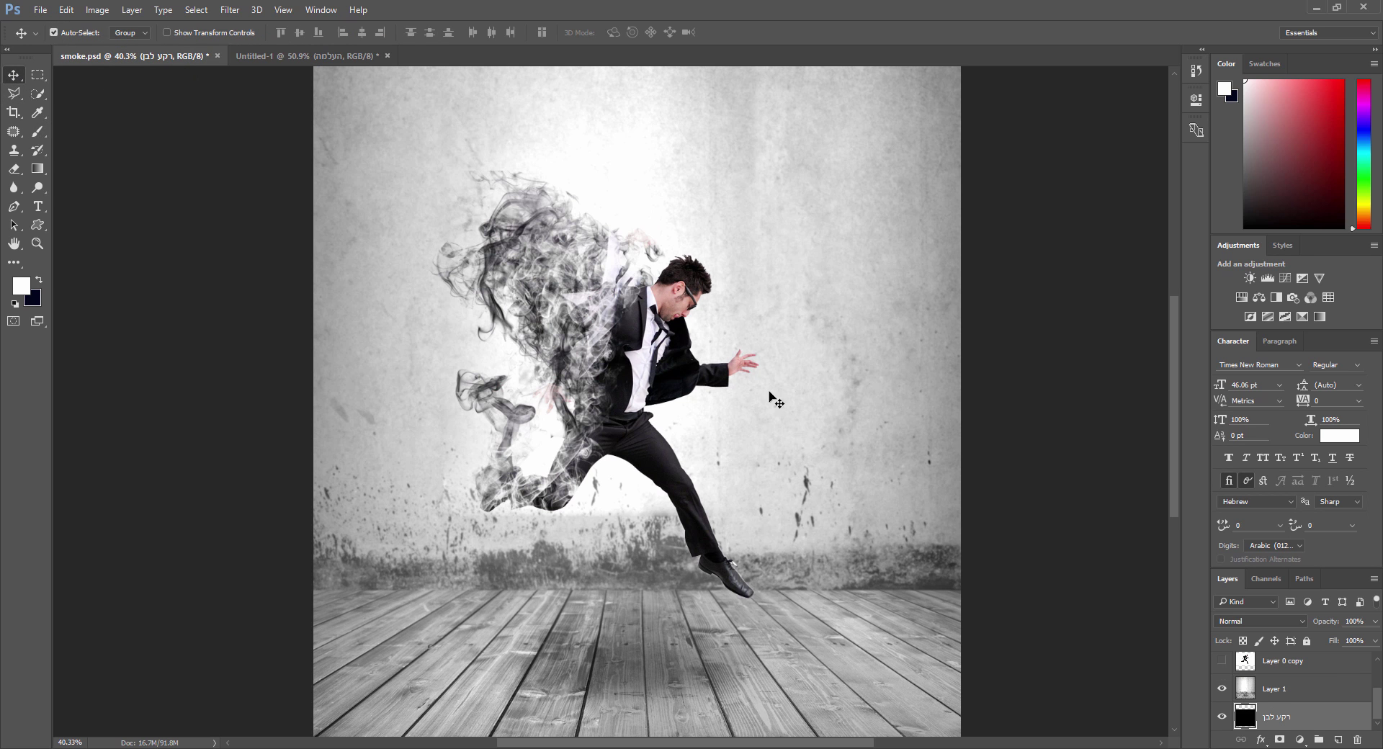
drag(854, 408, 825, 372)
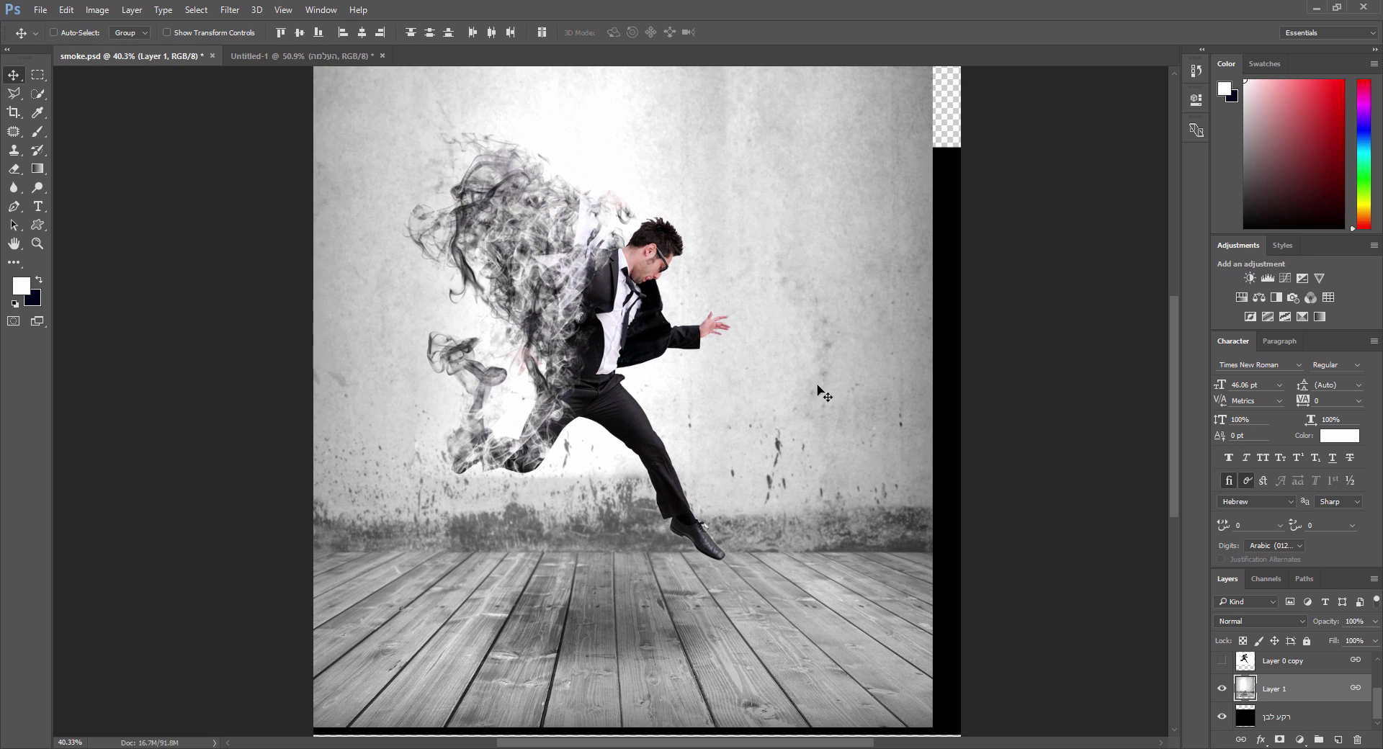
key(ctrl+z)
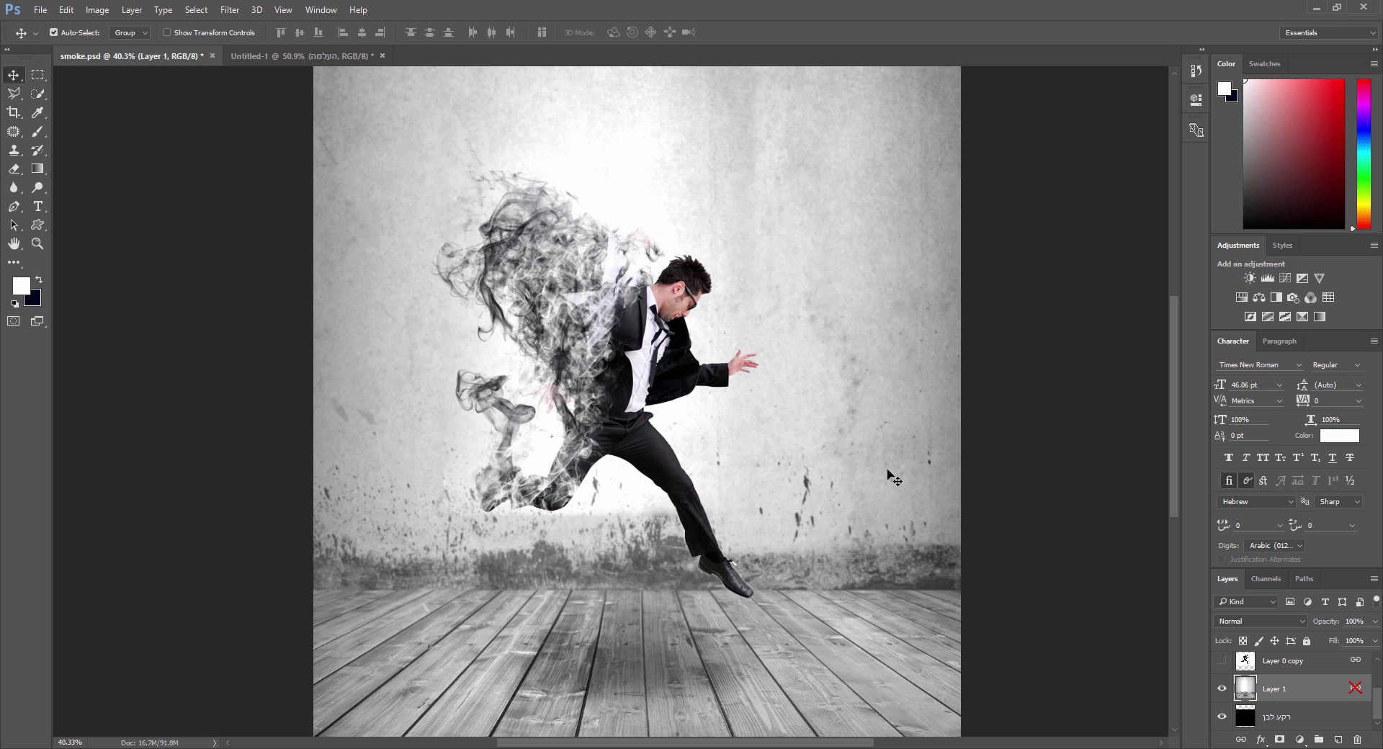
drag(857, 375, 642, 391)
drag(360, 333, 628, 257)
drag(611, 189, 618, 111)
- Extend the crop below the floor, apply it, and move the העלמה layer above Layer 1
scroll(615, 582, down, 3)
scroll(615, 582, down, 3)
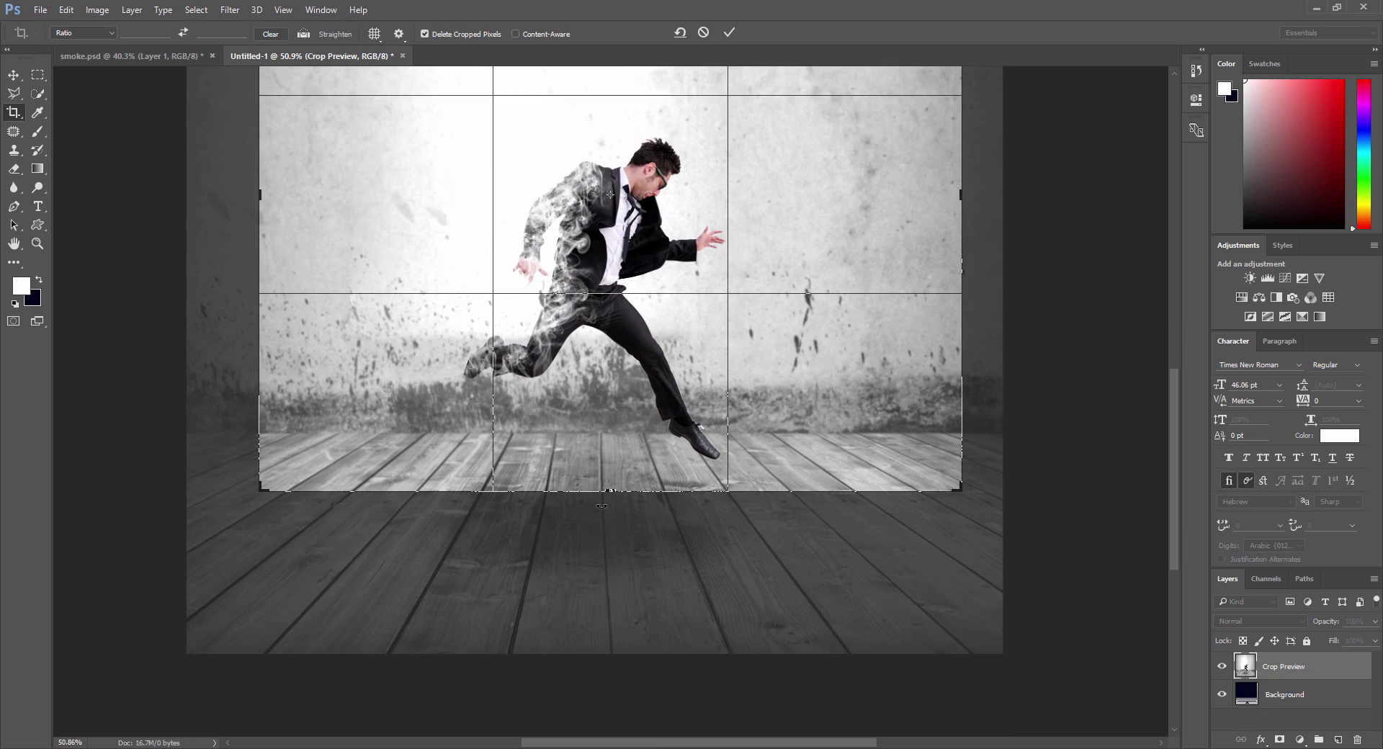
drag(612, 497, 612, 575)
key(Return)
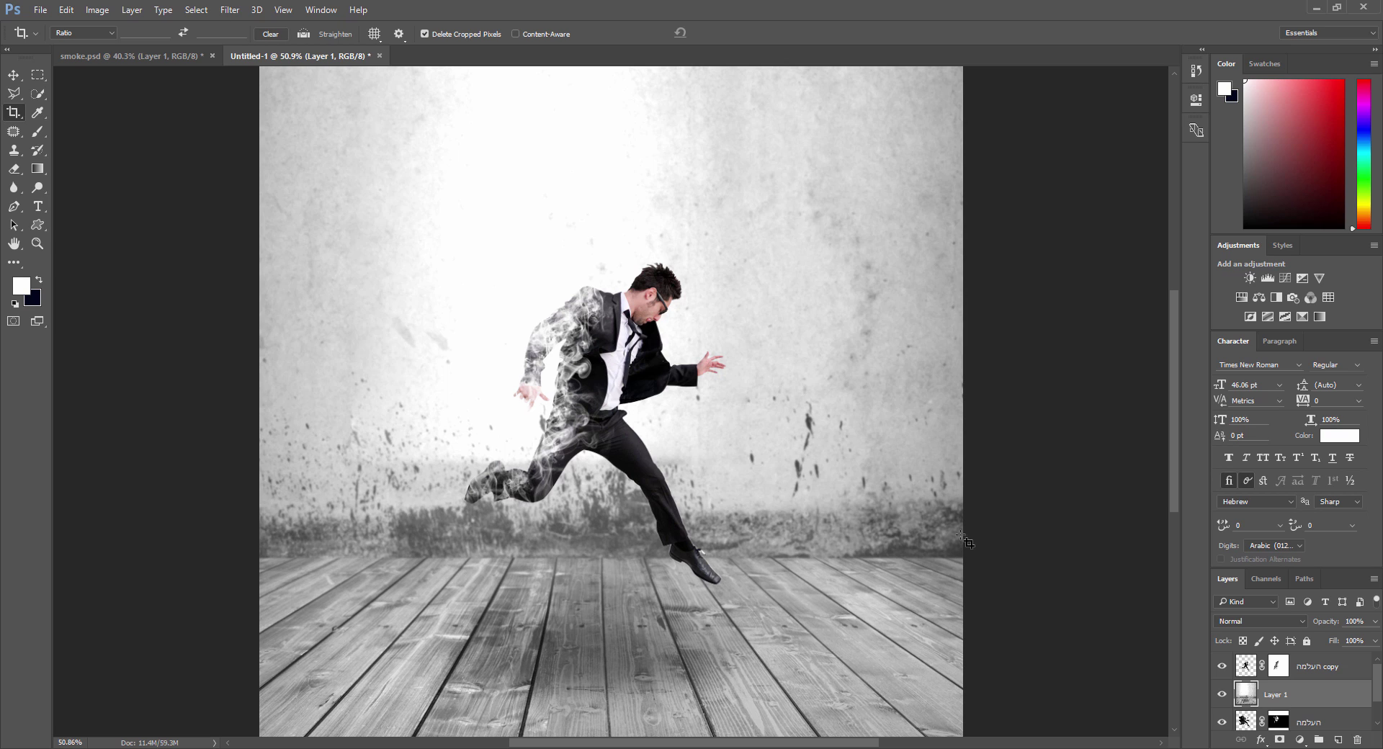
scroll(1312, 704, down, 2)
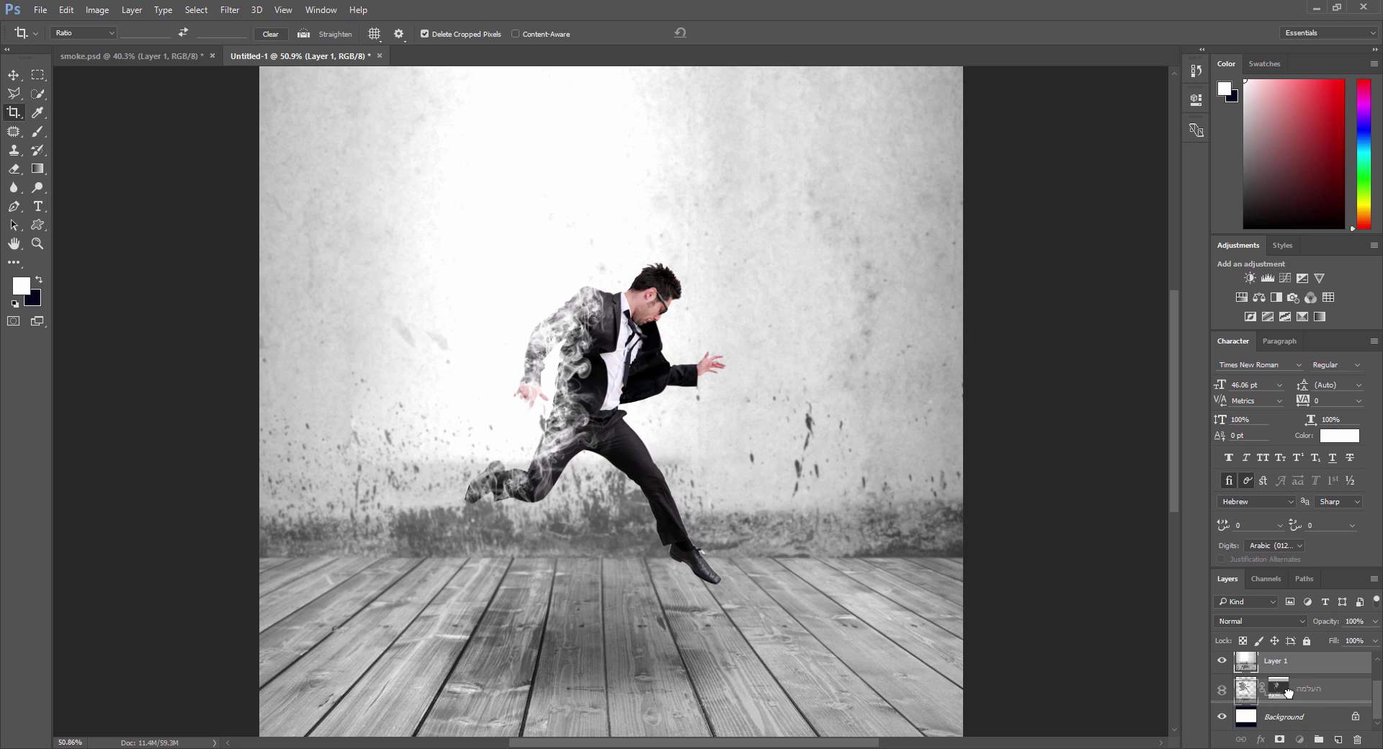
drag(1287, 691, 1288, 691)
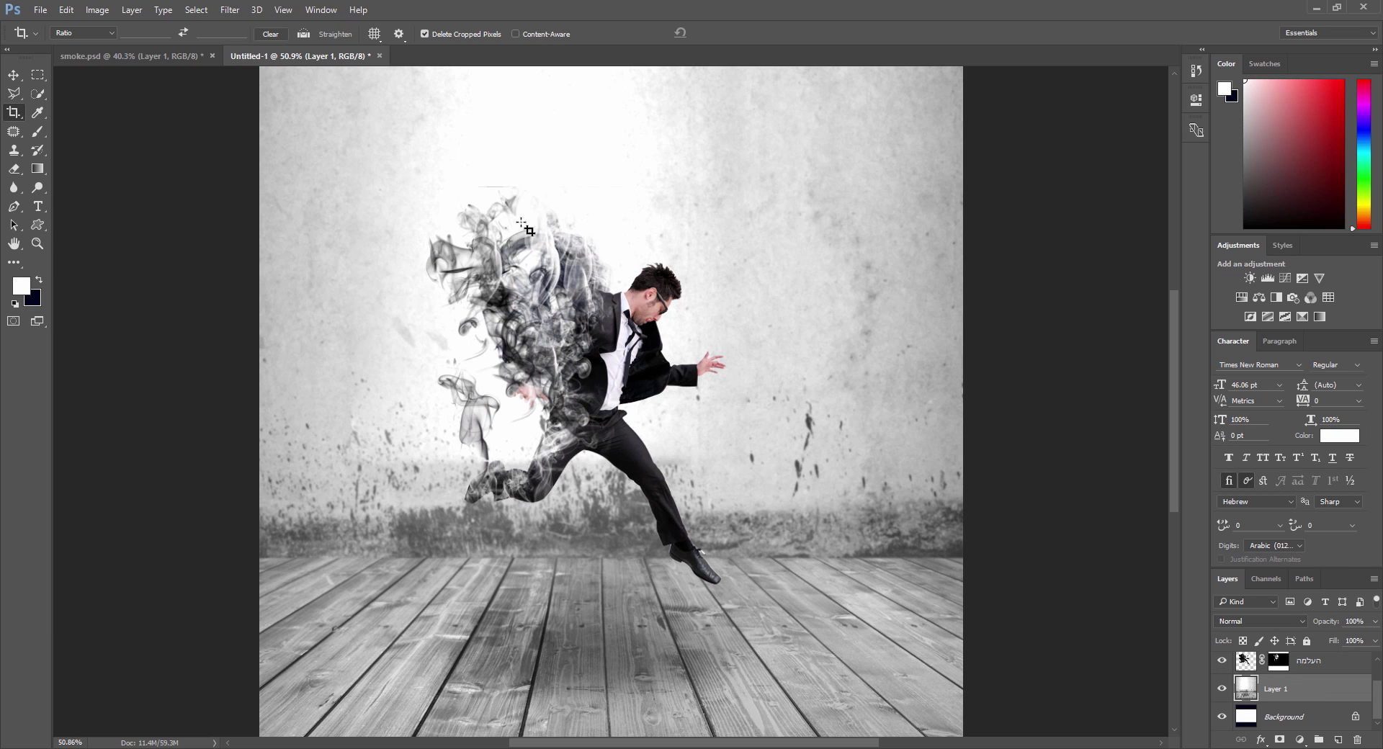
scroll(1285, 691, up, 2)
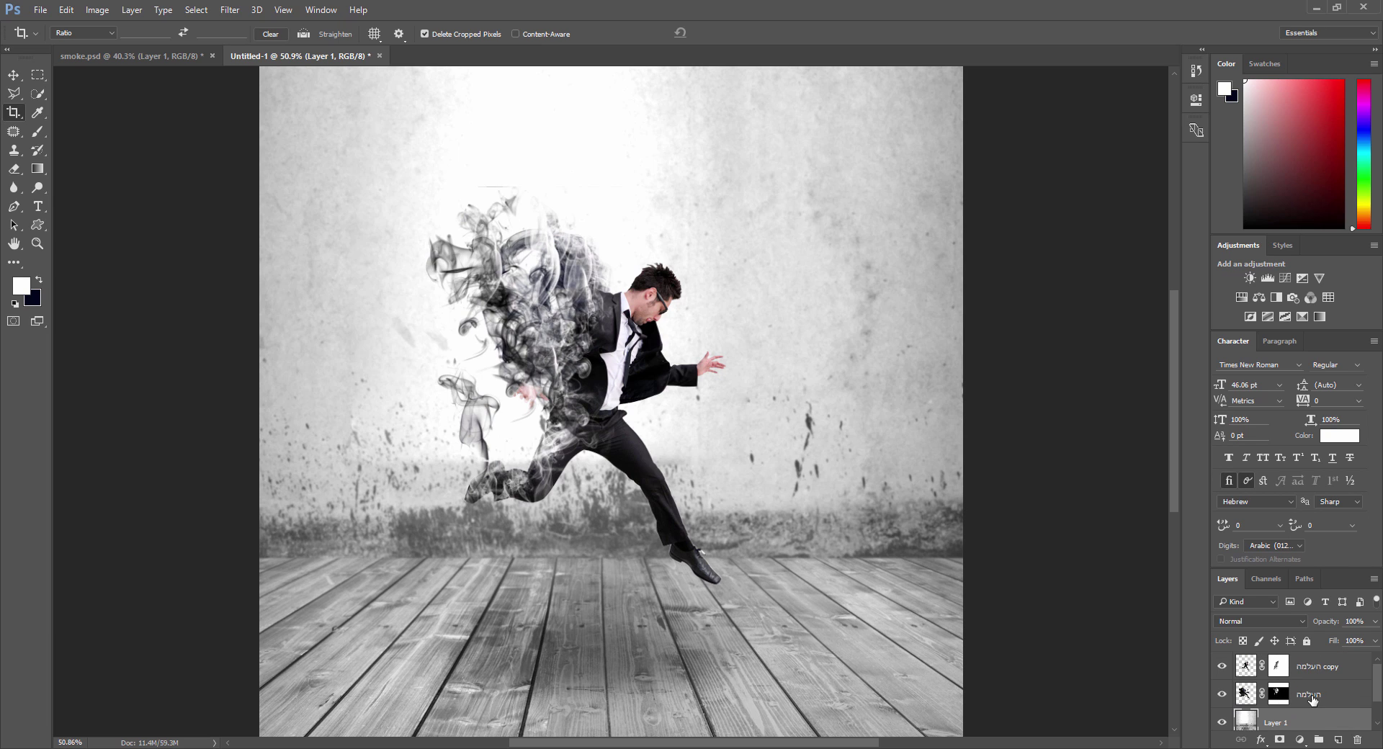
click(1279, 696)
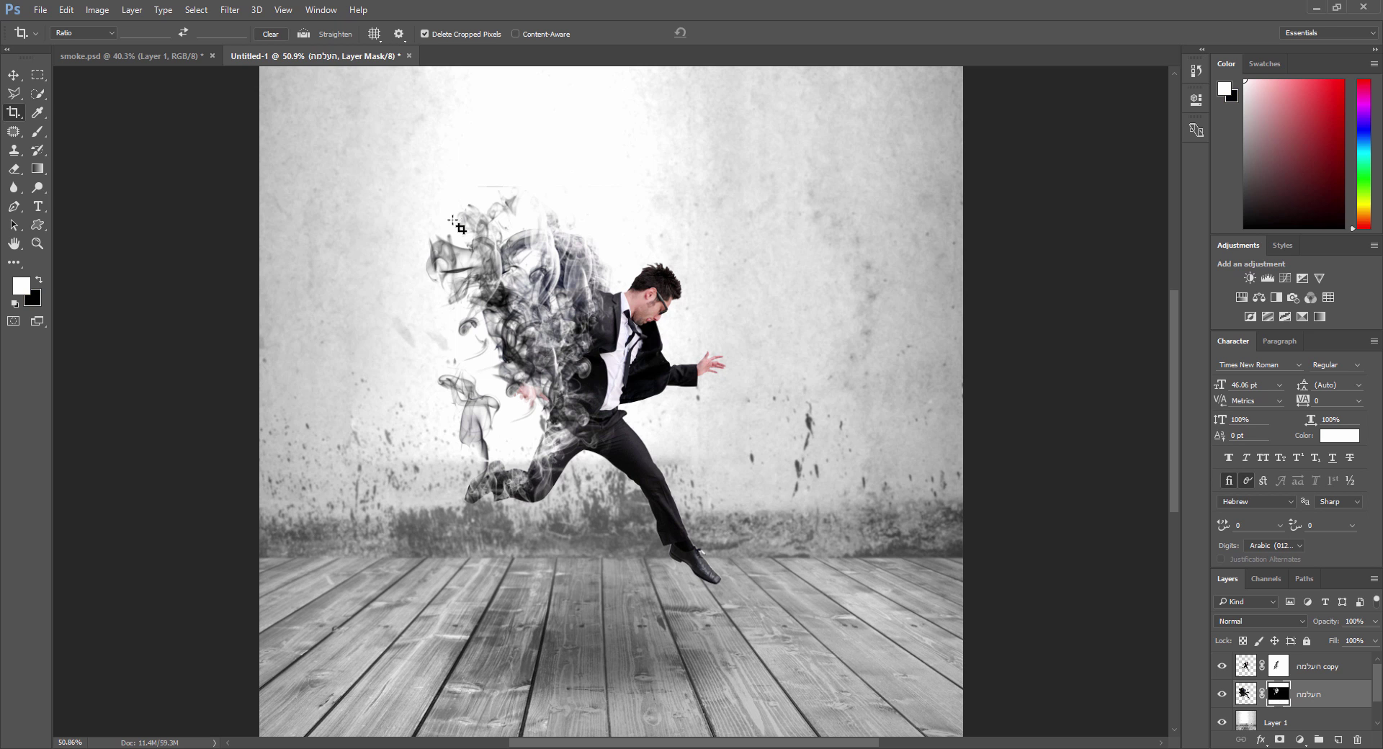
scroll(481, 216, up, 4)
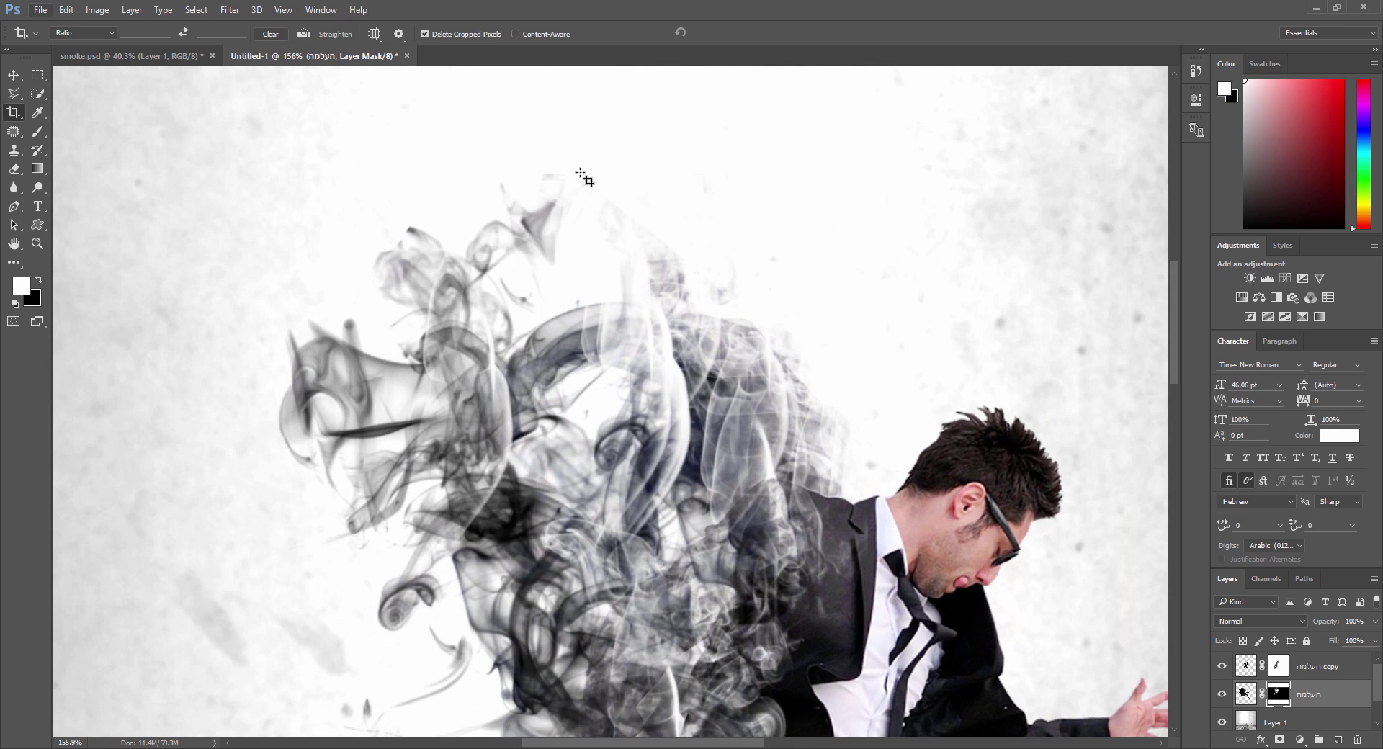
scroll(564, 192, down, 2)
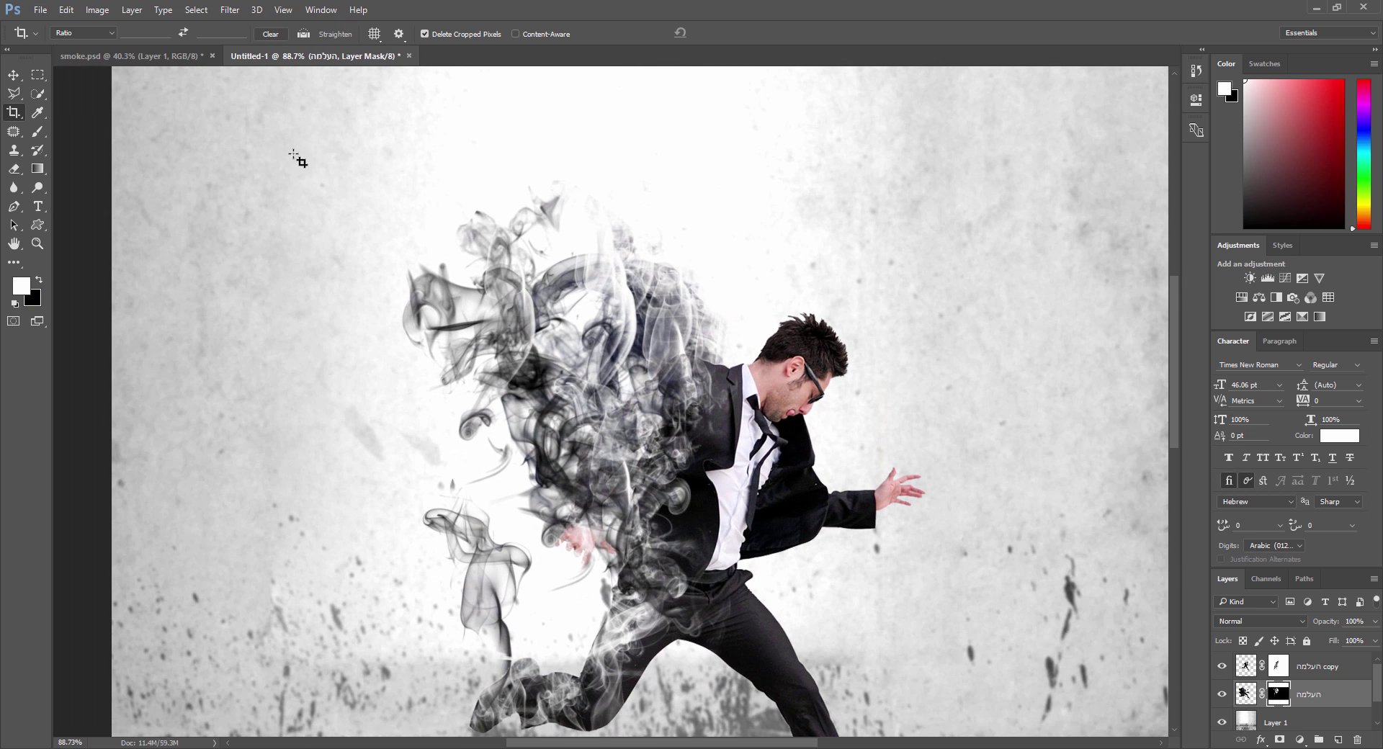
click(38, 132)
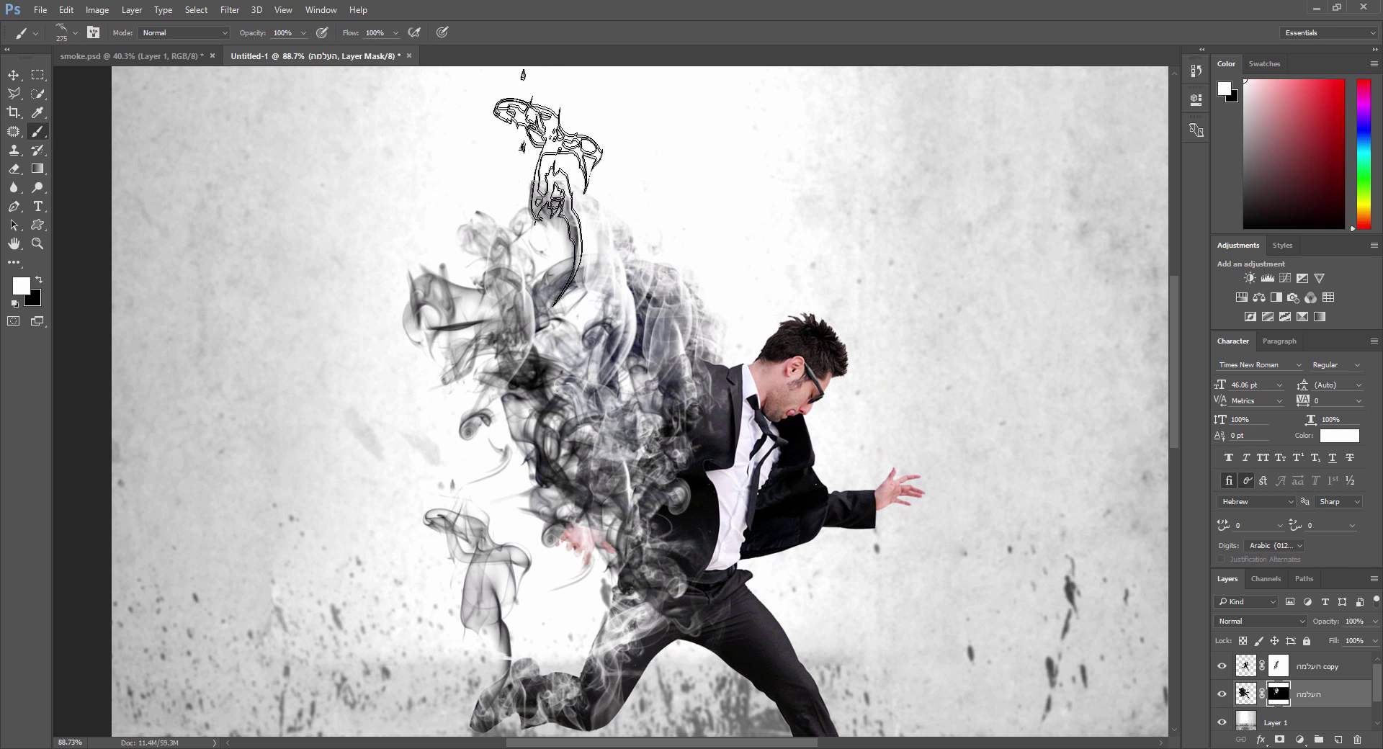
click(548, 187)
key(ctrl+z)
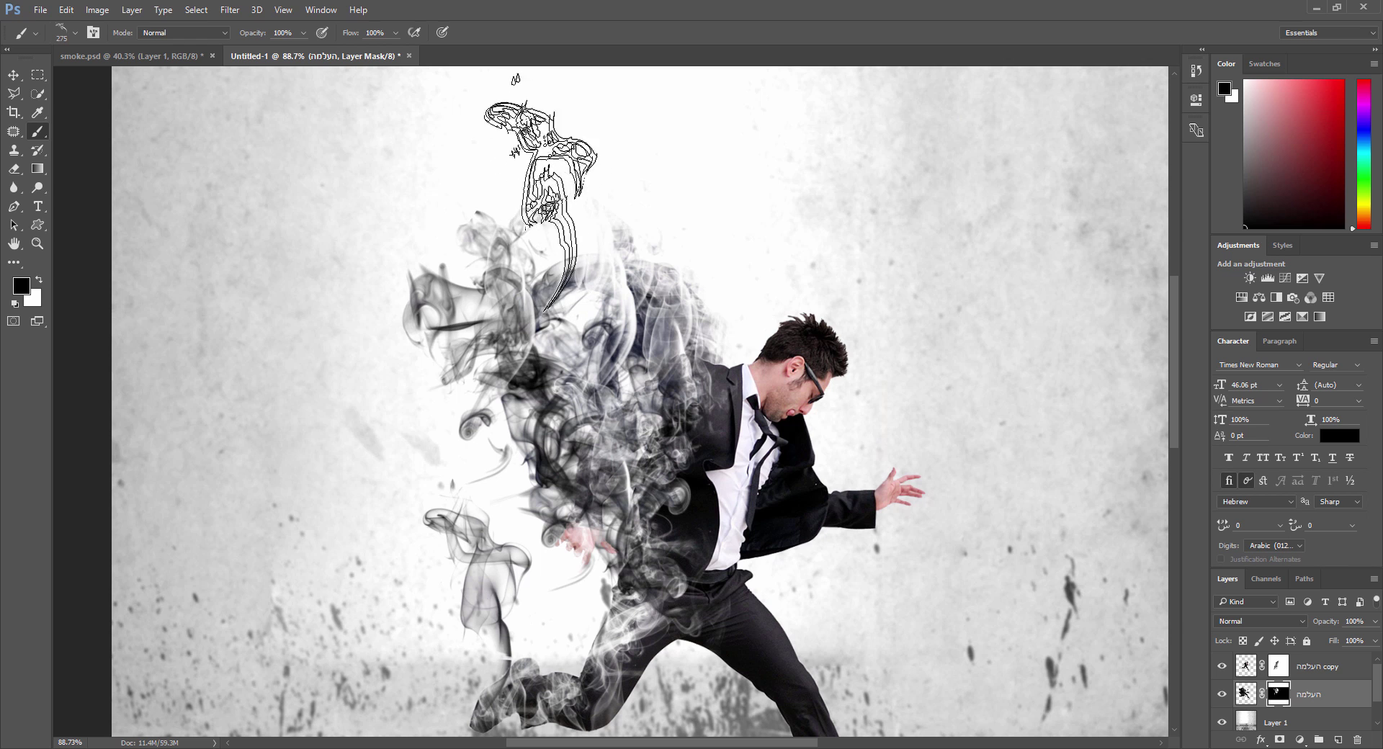
key(x)
scroll(436, 562, down, 5)
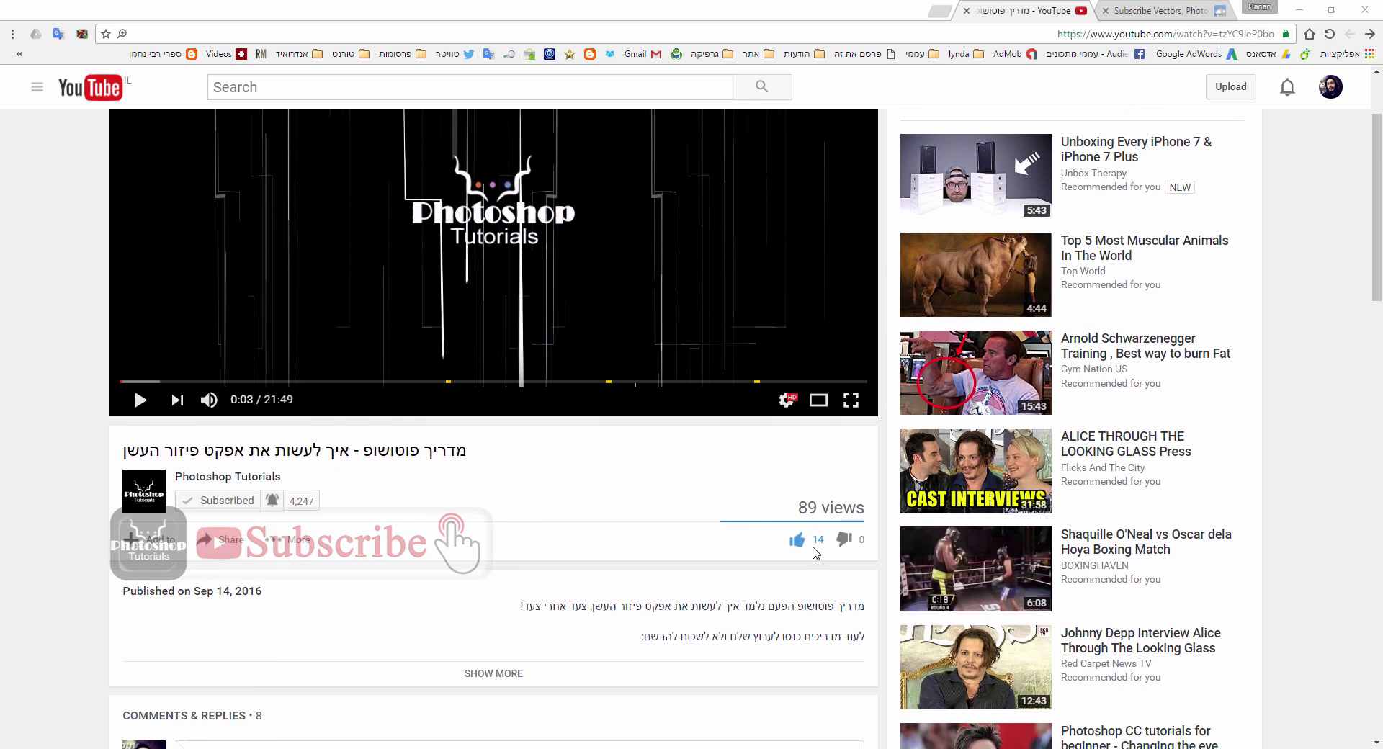
scroll(815, 553, down, 5)
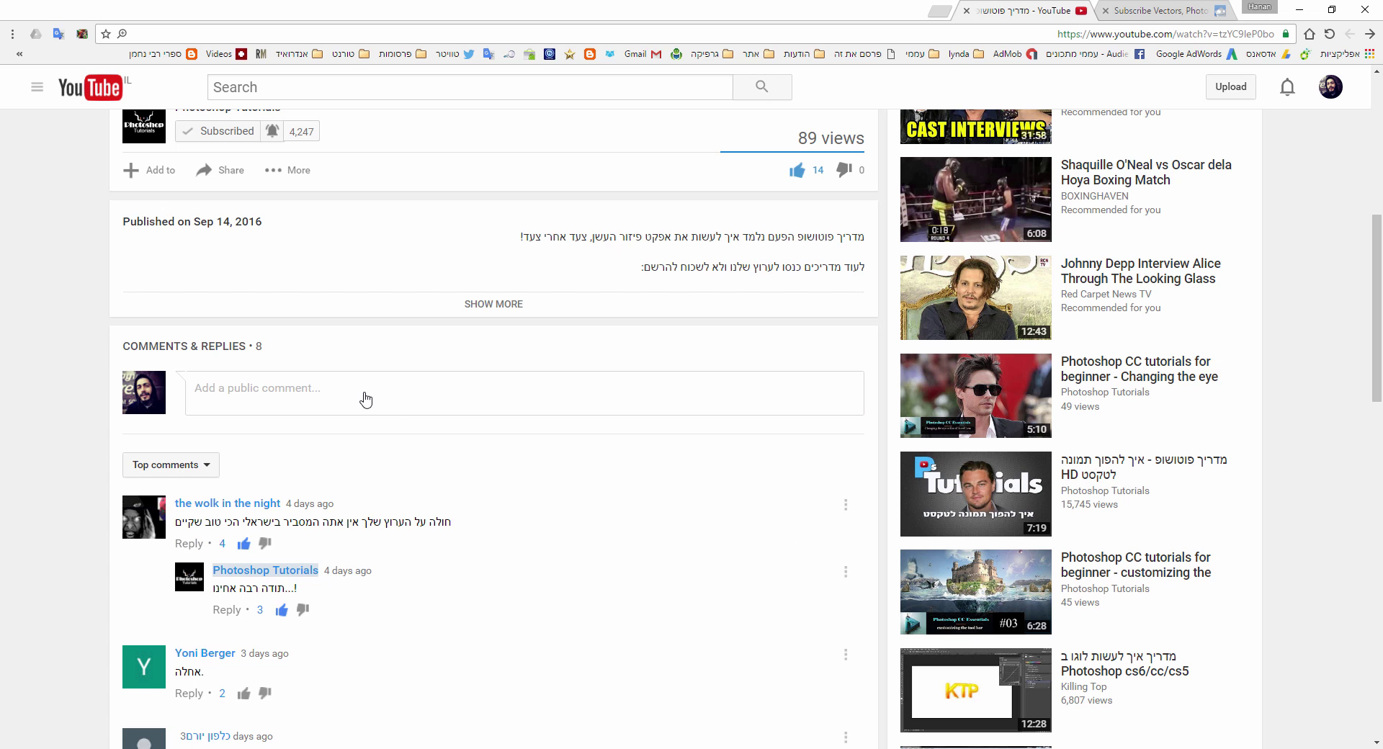
click(366, 401)
scroll(524, 443, up, 3)
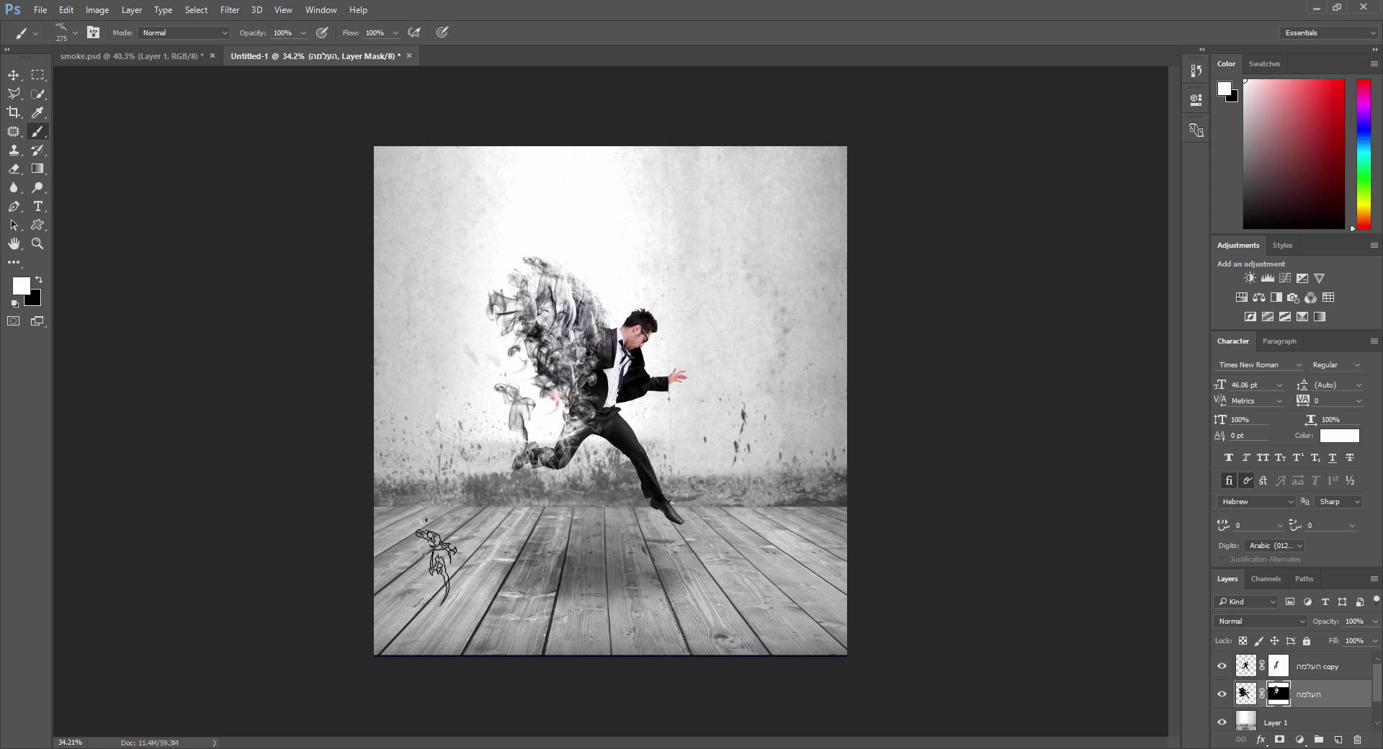